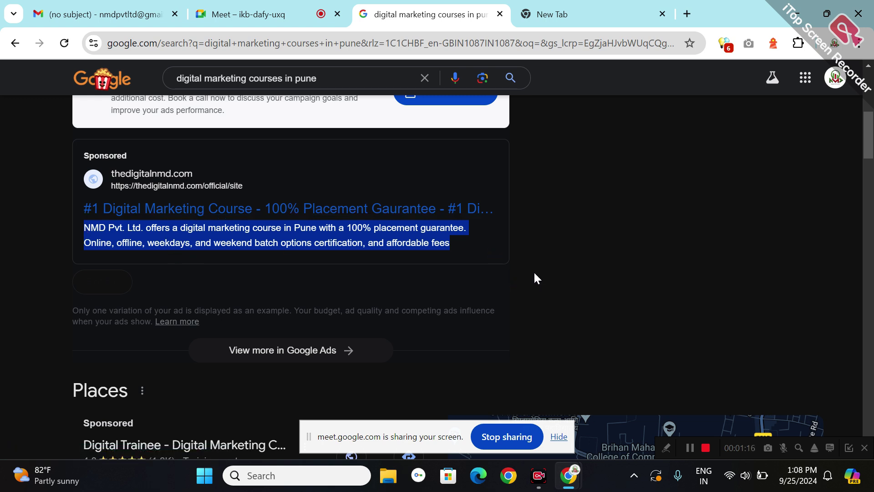
- Search Google for 'google ads' in the new tab and open the Google Ads home page result
click(594, 201)
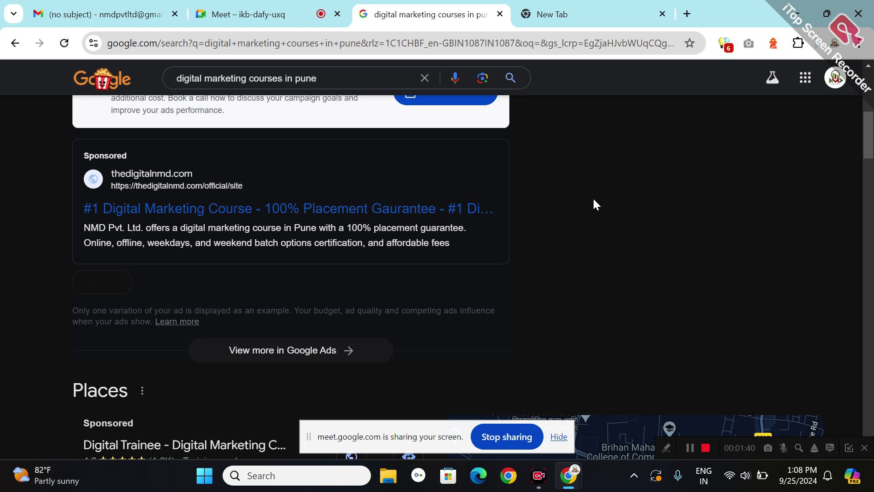
click(565, 17)
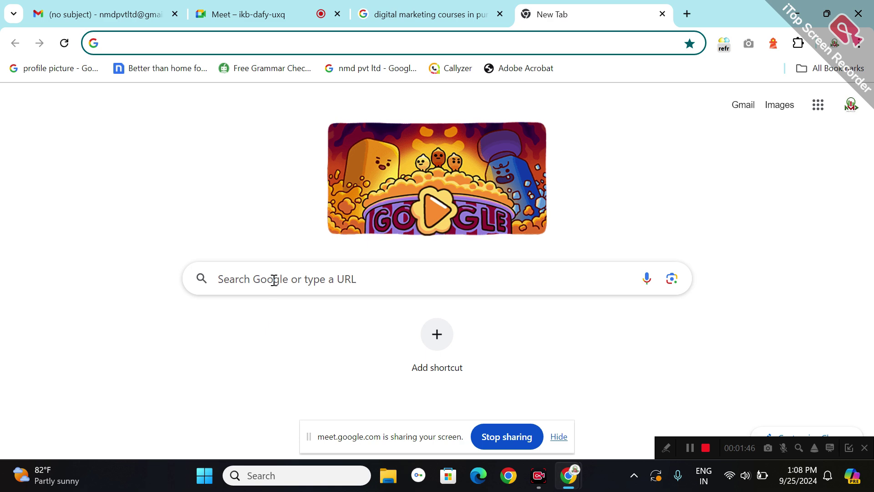
click(272, 278)
click(259, 378)
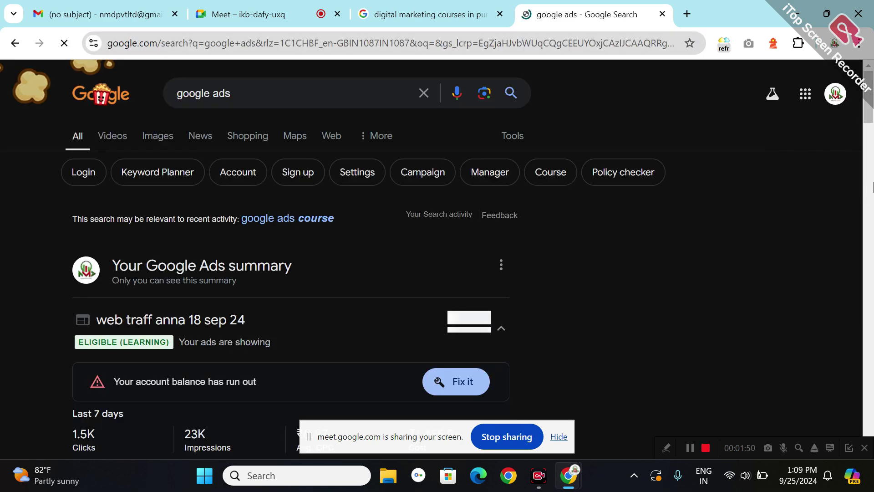
scroll(289, 276, down, 7)
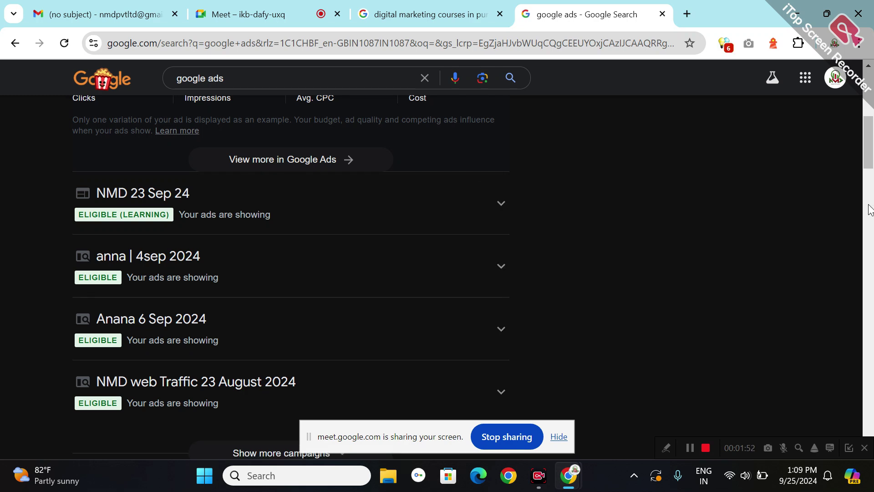
scroll(149, 296, down, 7)
click(145, 200)
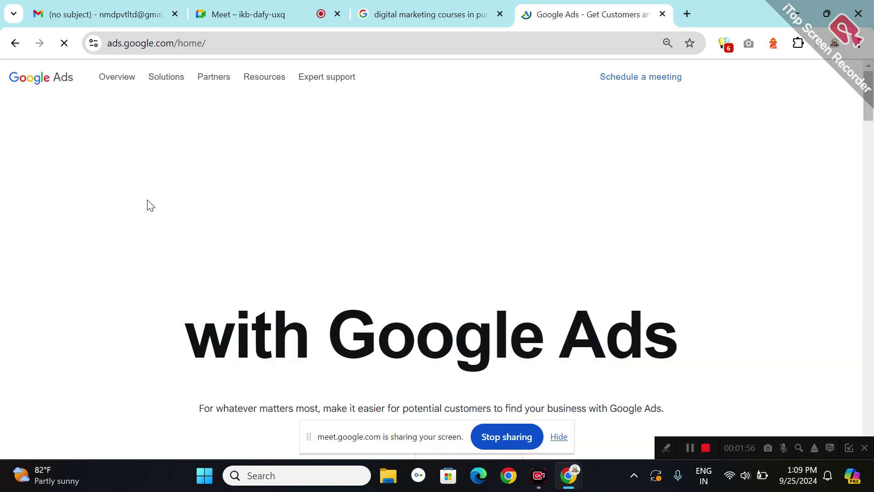
- Sign in to Google Ads and select the practice account to view its Overview
click(726, 86)
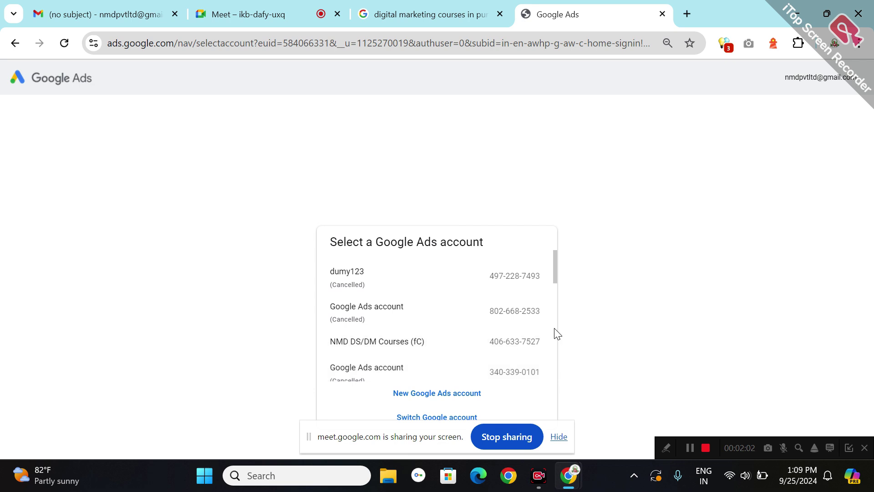
click(555, 317)
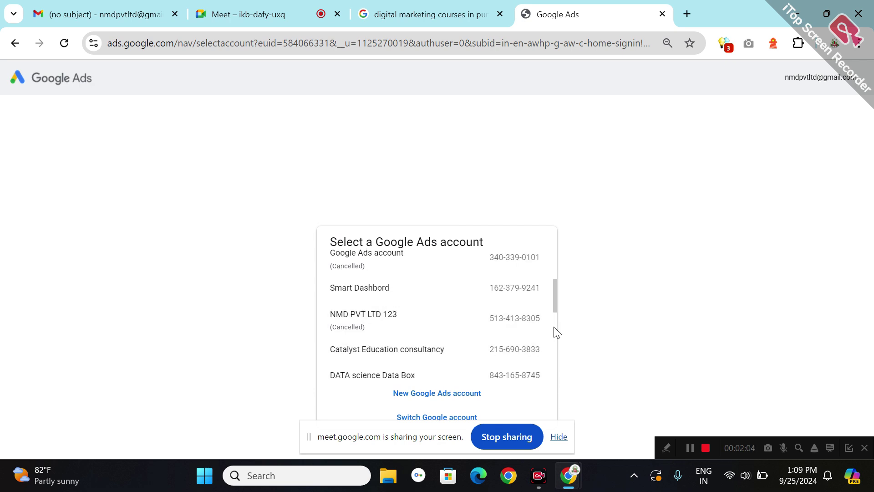
click(556, 327)
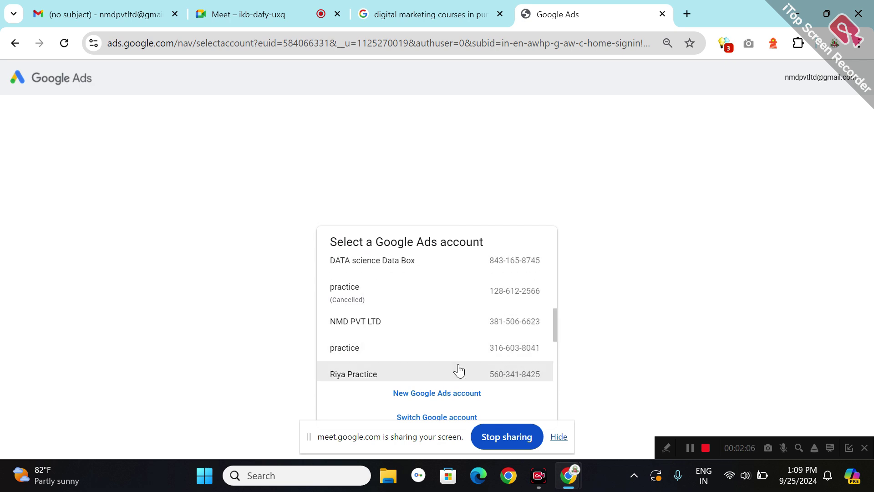
click(394, 373)
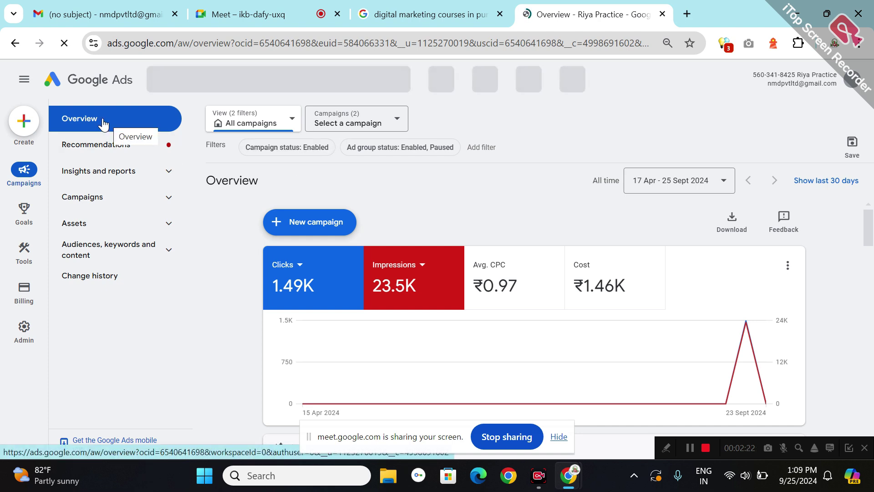
- Dismiss the tax and conversion notices and set the NMD 23 Sep 24 campaign to Paused
click(291, 123)
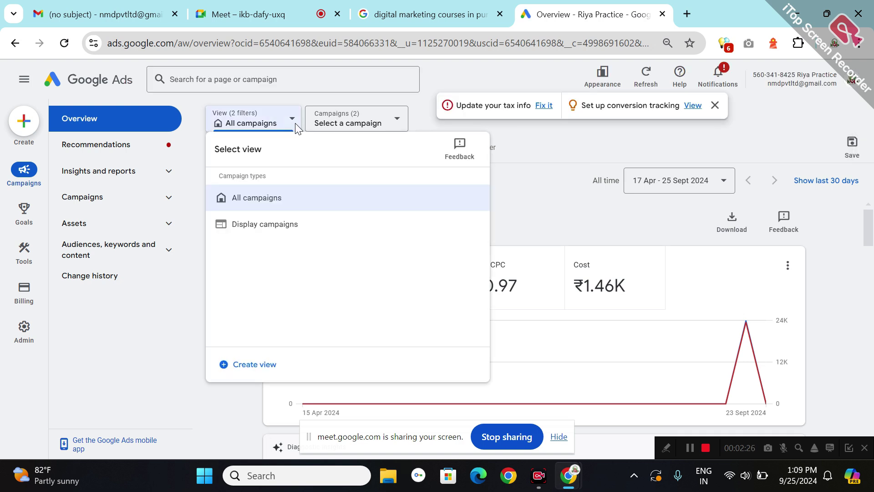
click(715, 105)
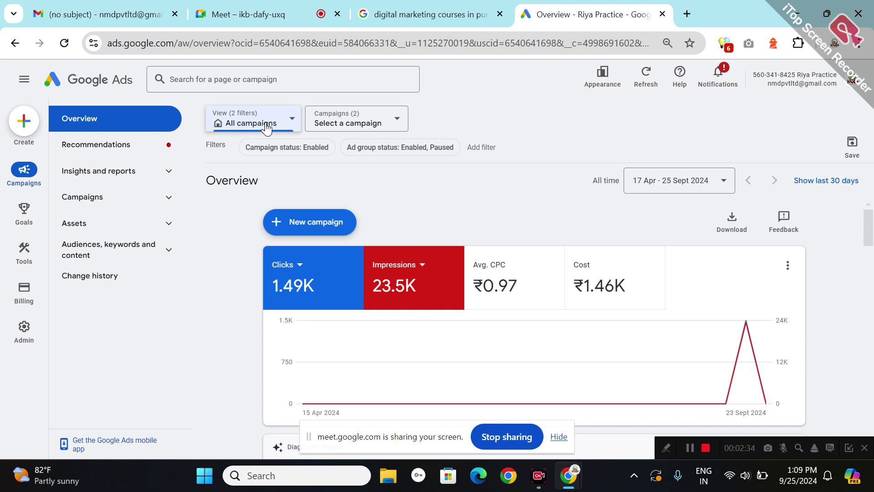
click(395, 122)
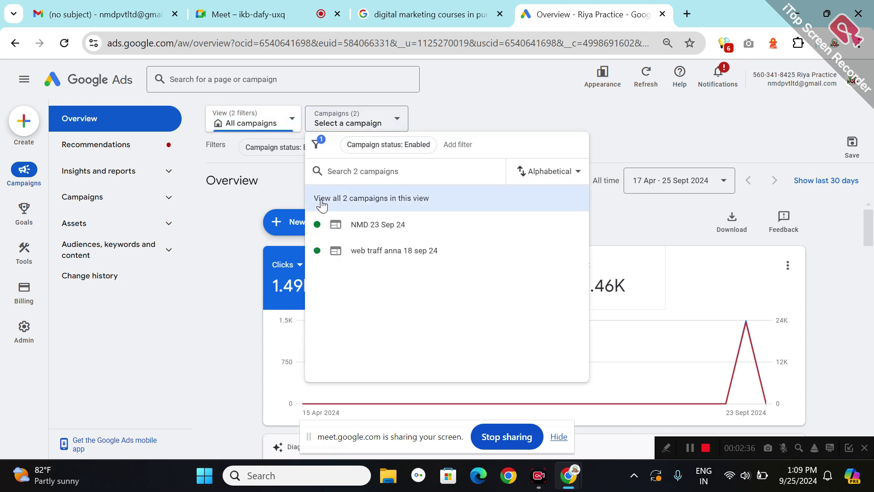
click(363, 230)
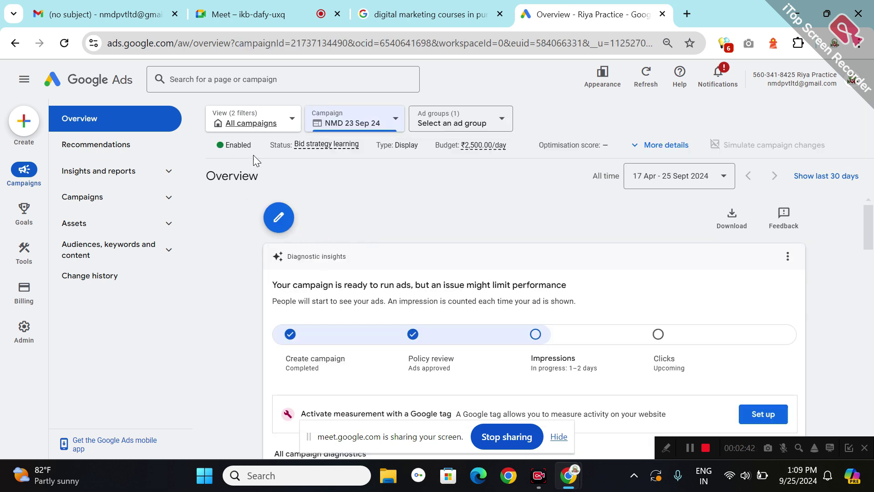
click(256, 146)
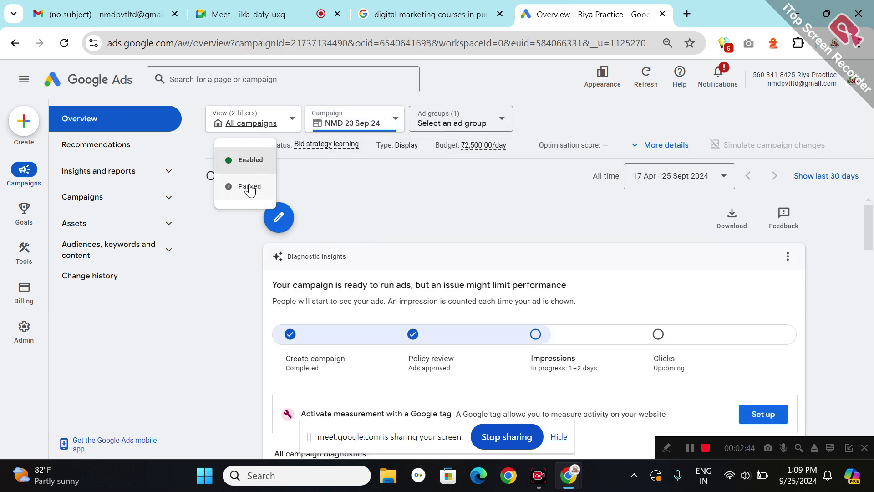
click(250, 187)
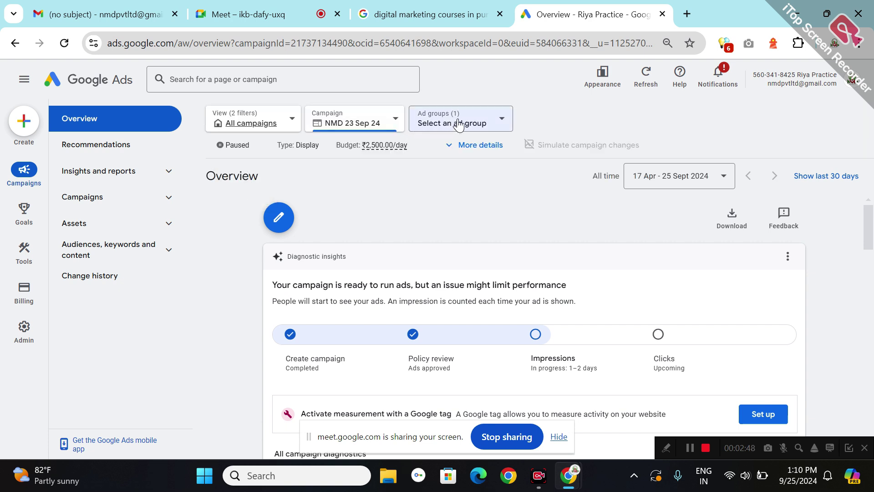
- Set Ad group 1 to Paused and return to the account-wide overview
click(457, 124)
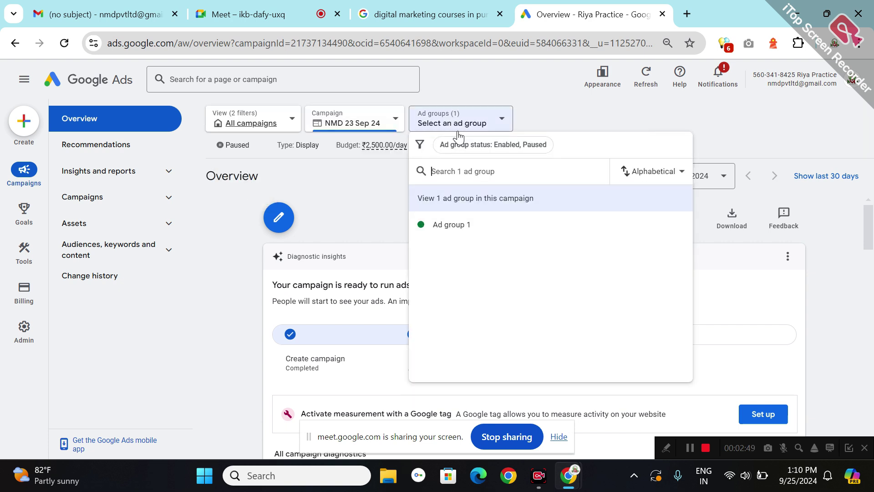
click(464, 233)
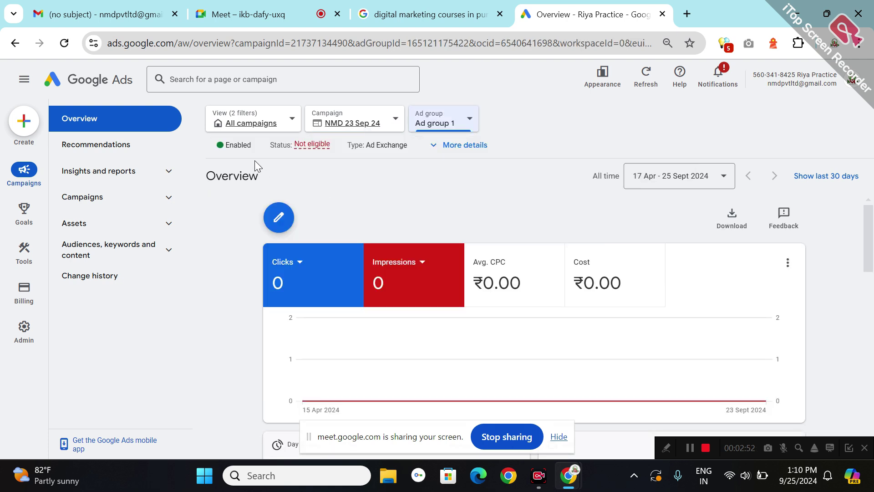
click(253, 145)
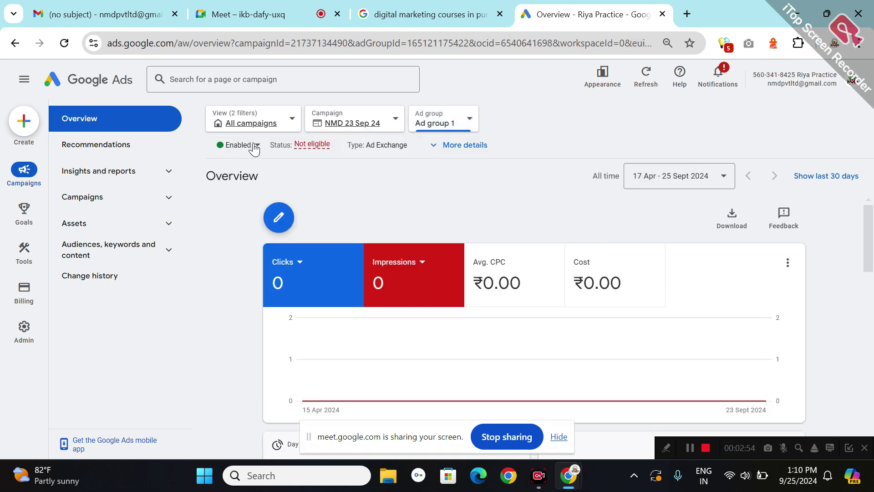
click(251, 187)
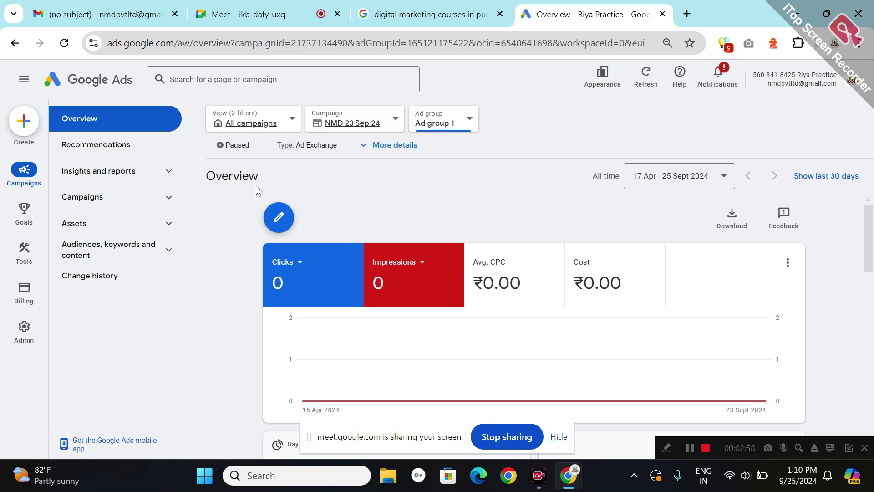
click(53, 79)
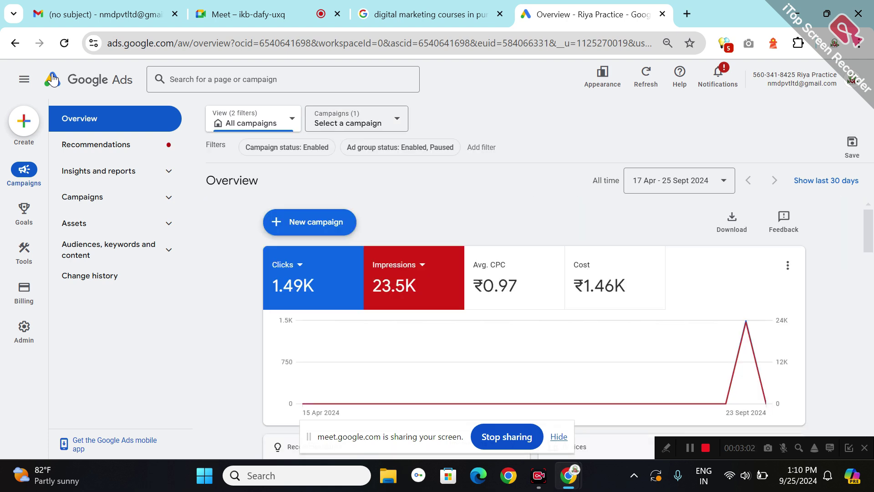
click(60, 45)
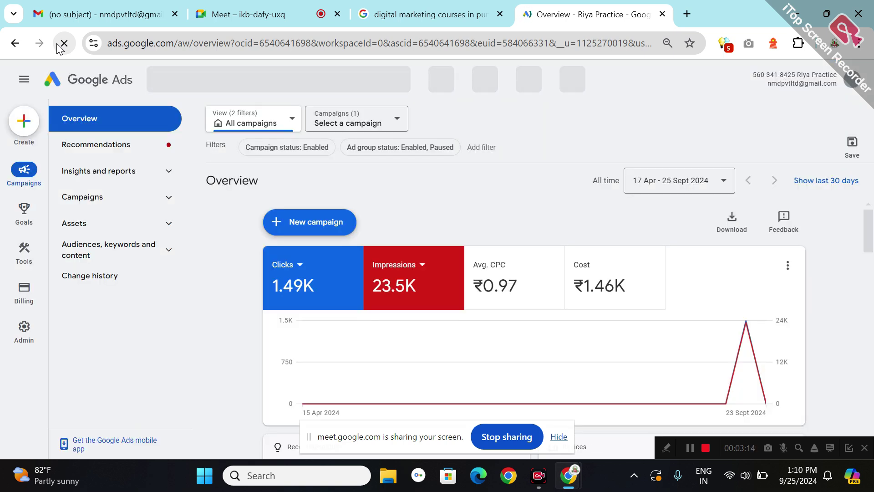
click(296, 230)
- Start a fresh campaign with Sales as the objective and review the Contacts conversion goal
click(320, 232)
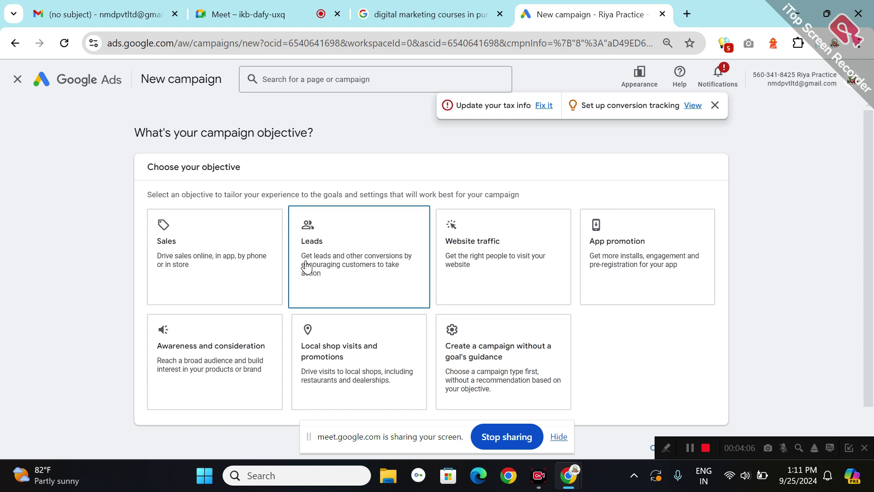
click(227, 263)
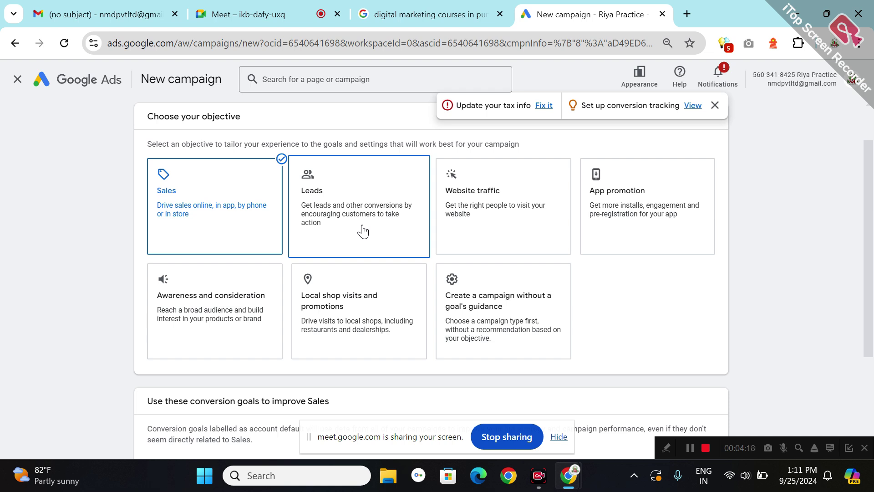
click(474, 237)
scroll(474, 237, down, 3)
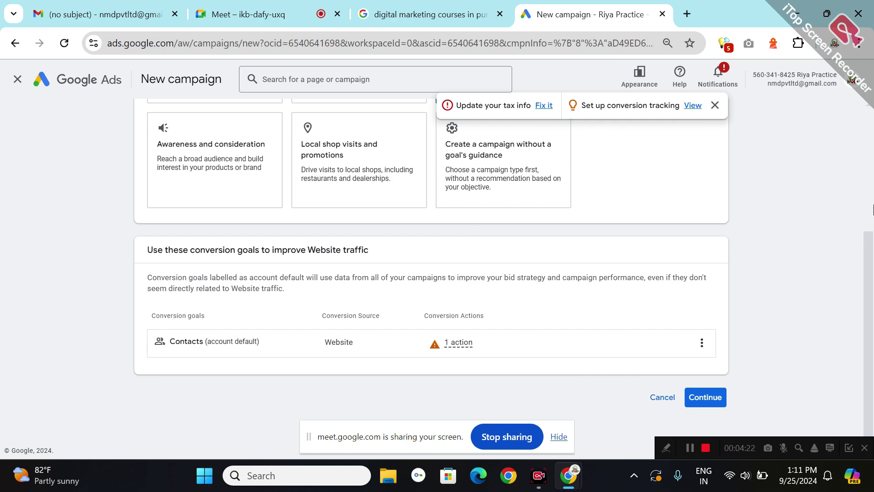
scroll(363, 307, up, 4)
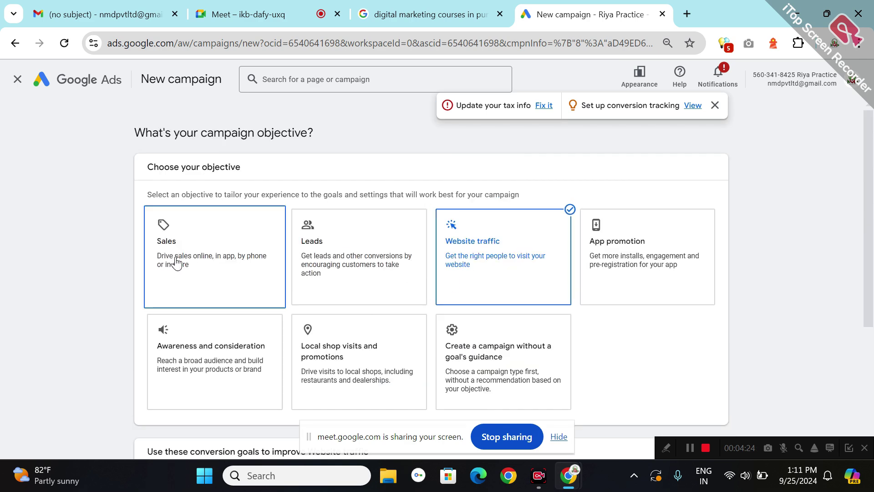
click(177, 263)
scroll(309, 320, down, 4)
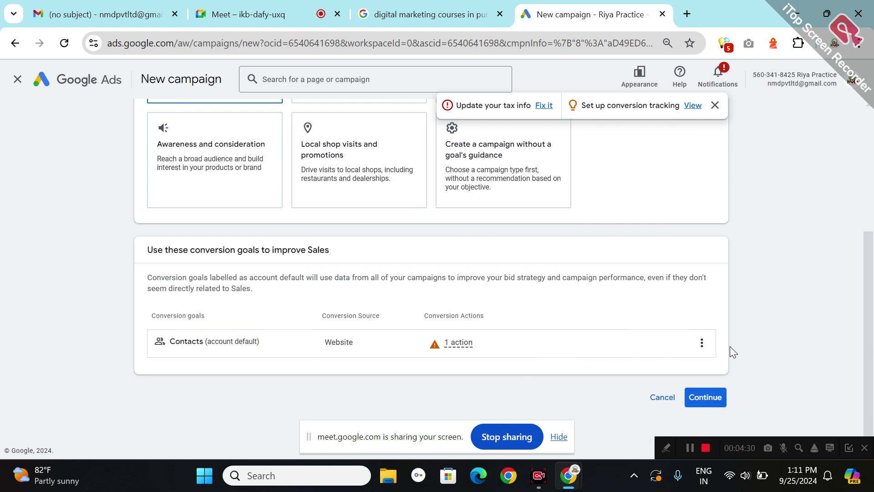
click(702, 343)
- Confirm the Sales objective and choose Search as the campaign type
click(704, 397)
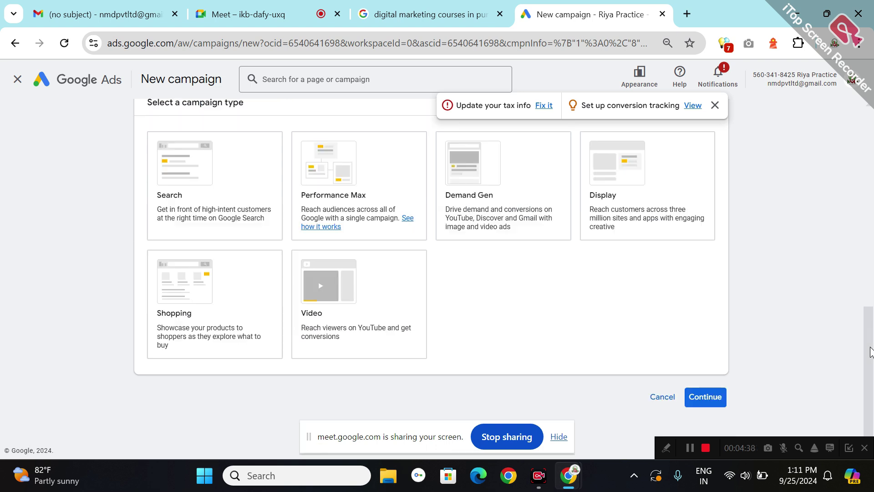
click(241, 159)
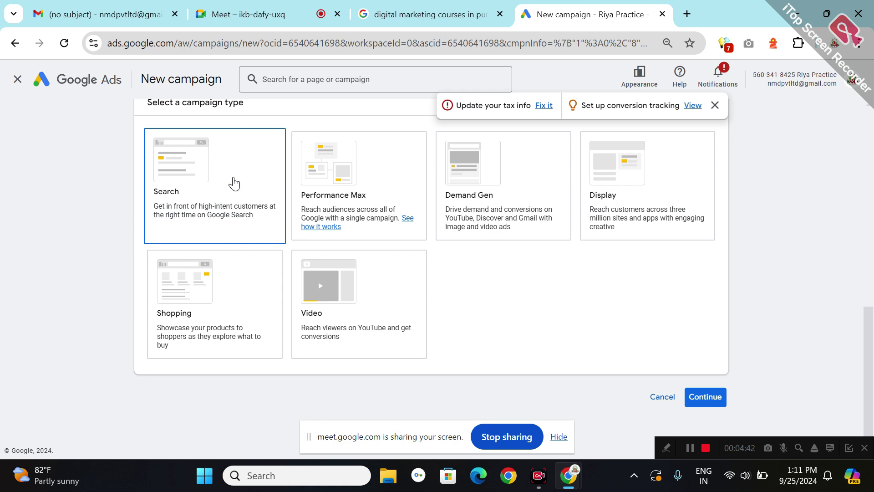
click(235, 184)
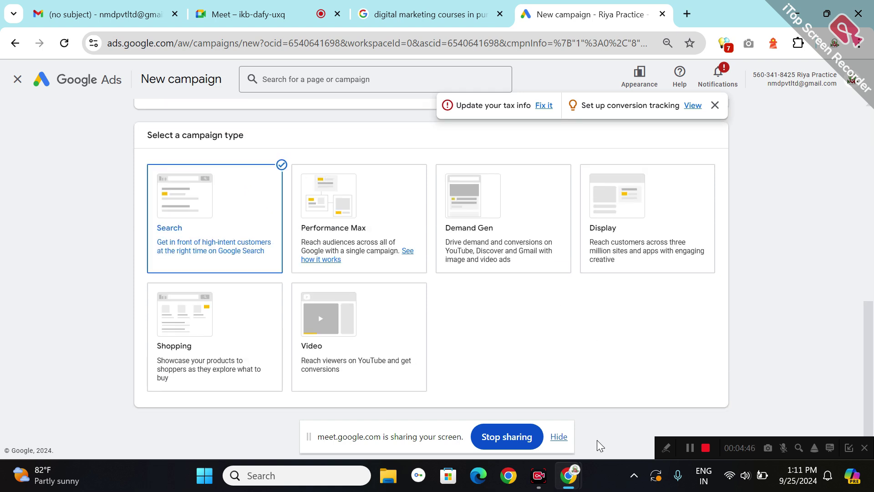
click(557, 438)
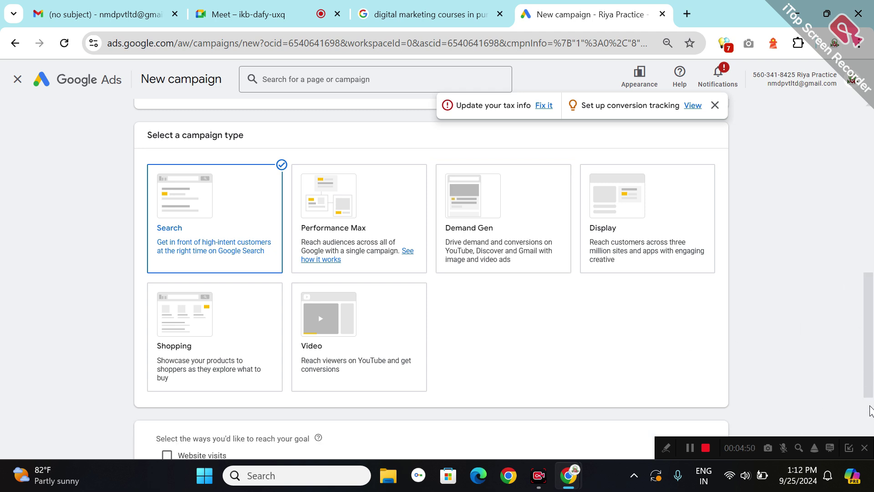
scroll(869, 410, down, 3)
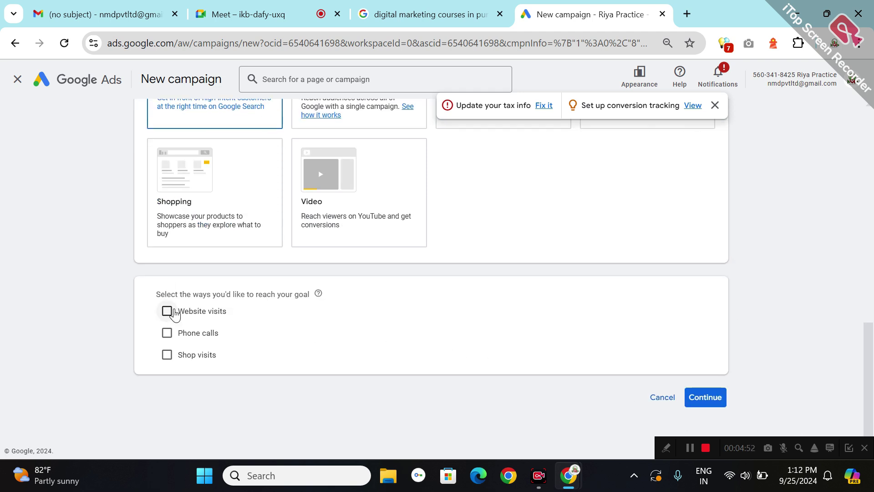
- Tick Website visits and Phone calls as goal routes, with India as the phone country
click(167, 311)
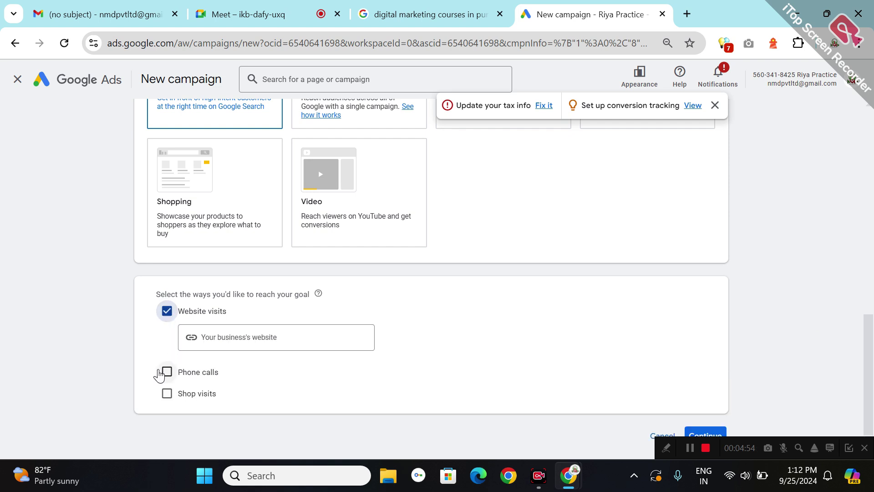
click(166, 372)
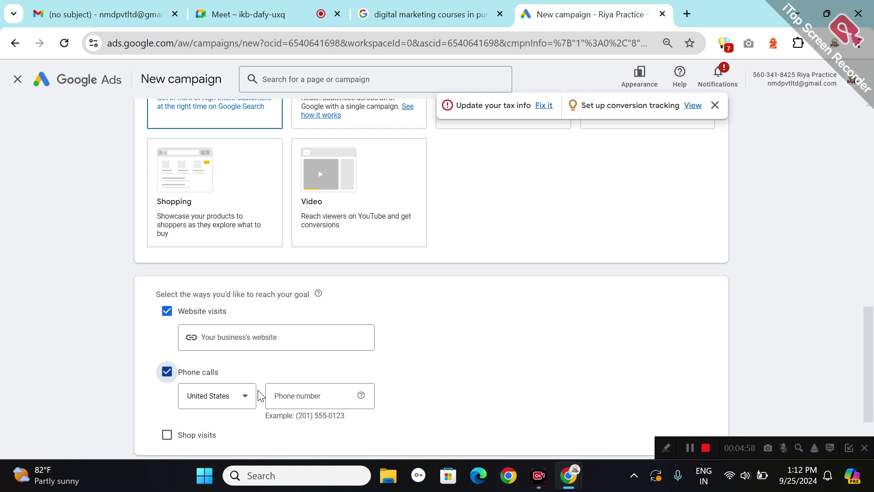
click(230, 397)
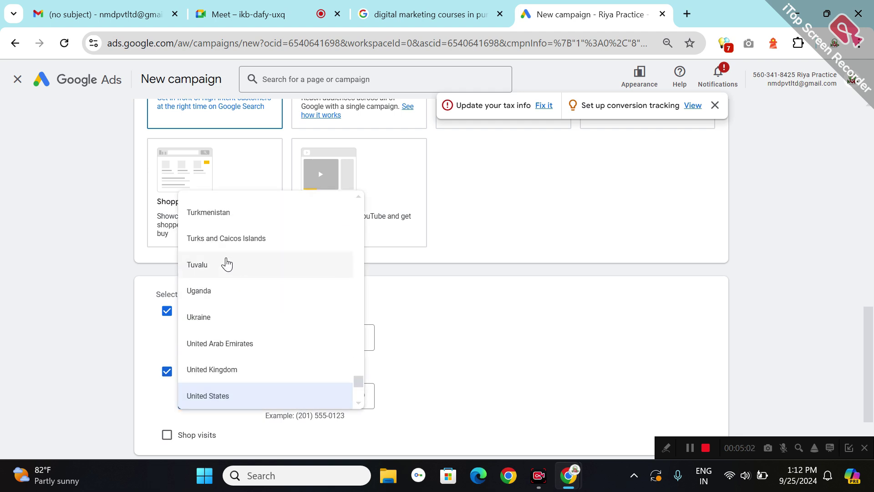
scroll(227, 264, down, 5)
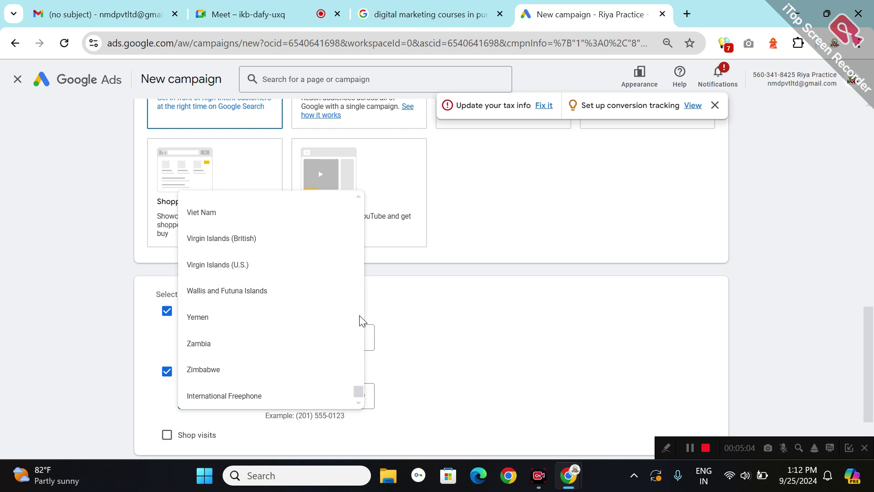
scroll(362, 314, up, 3)
scroll(363, 314, up, 20)
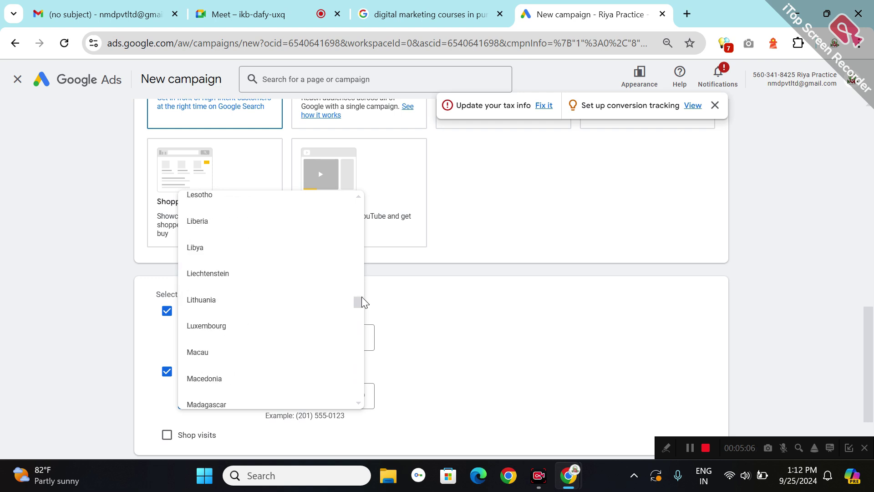
scroll(364, 276, up, 4)
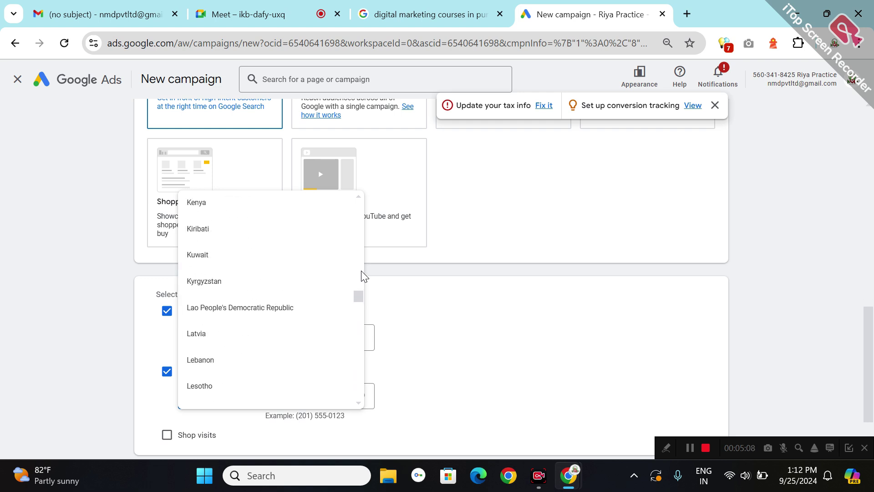
scroll(361, 250, up, 4)
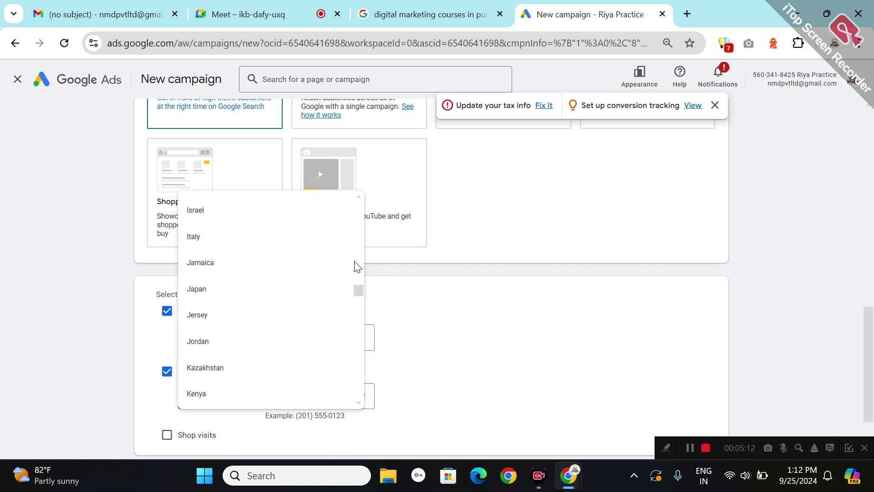
scroll(363, 273, up, 4)
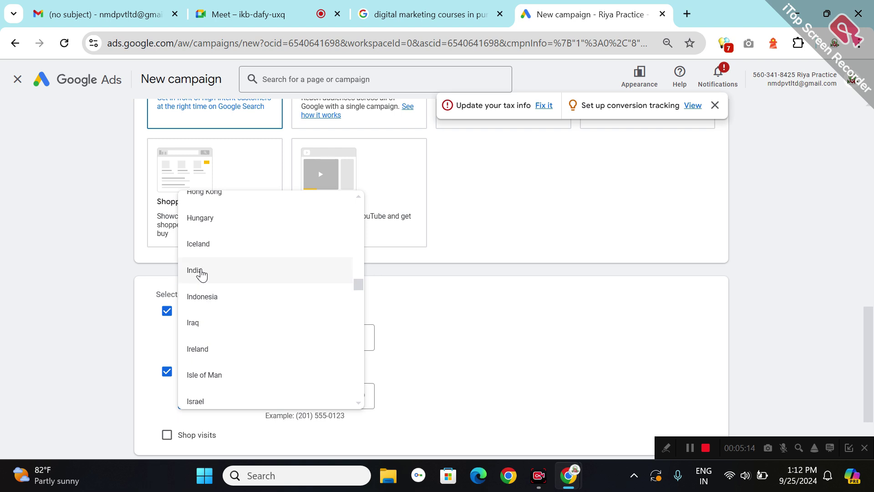
click(207, 273)
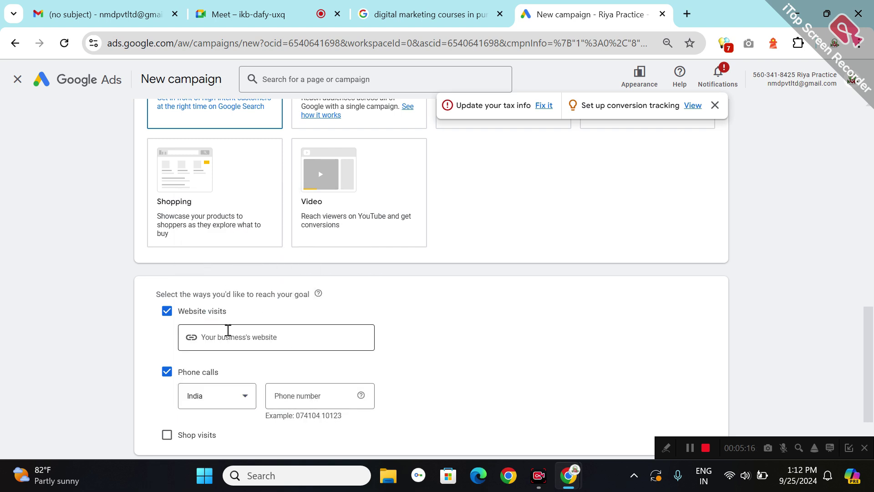
- In a new tab, search 'digital marketing courses in pune' and open NMD's sponsored ad
click(687, 14)
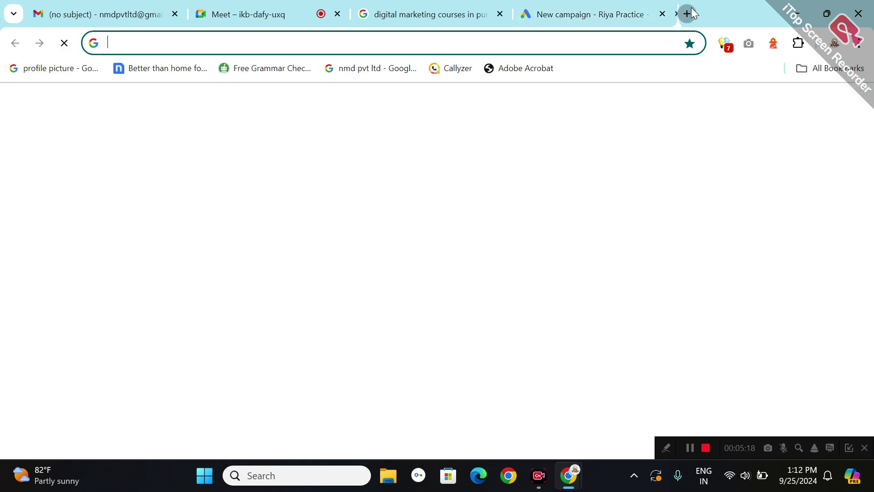
click(275, 278)
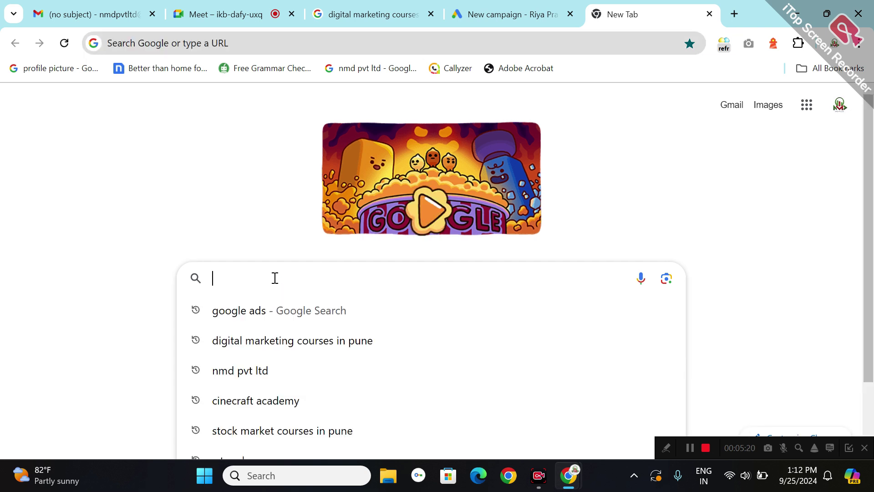
click(291, 348)
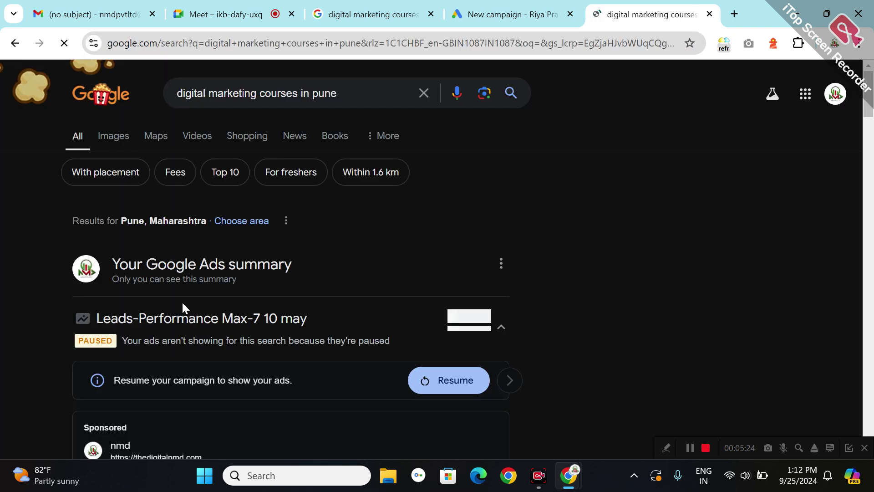
scroll(361, 201, down, 6)
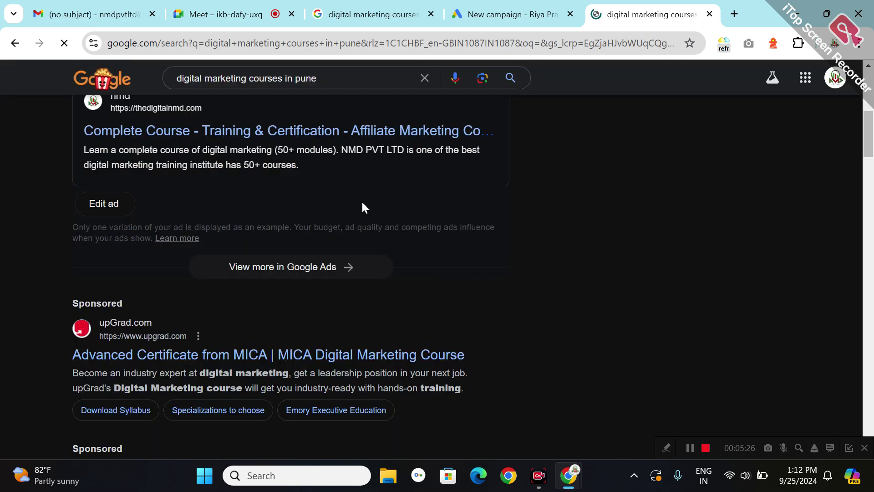
click(269, 131)
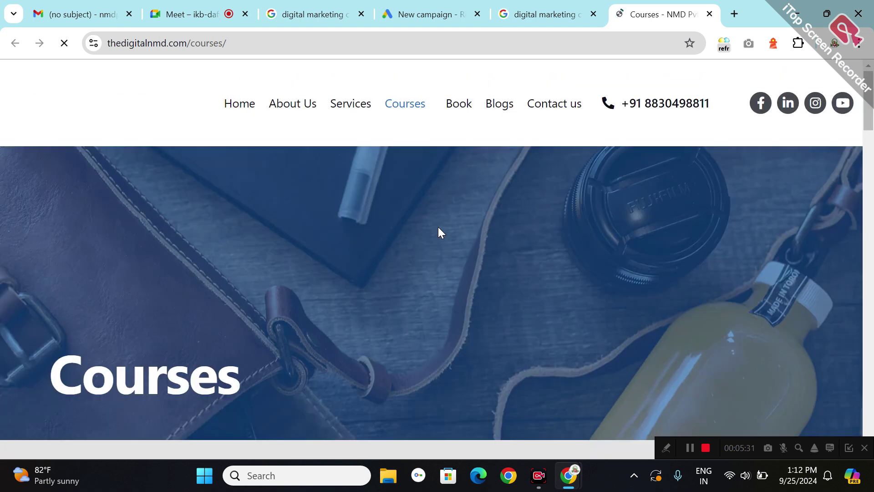
- Go to Courses > Data Science Course in Pune and copy the page's URL
mouse_move(404, 111)
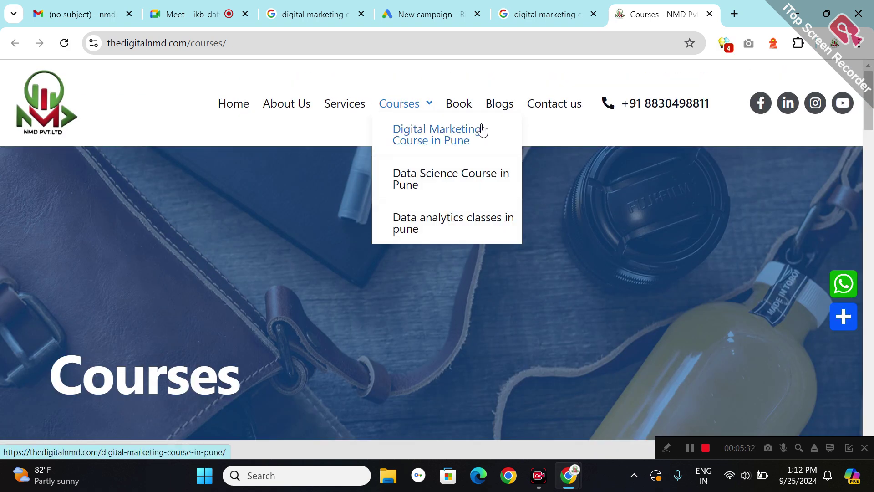
click(418, 186)
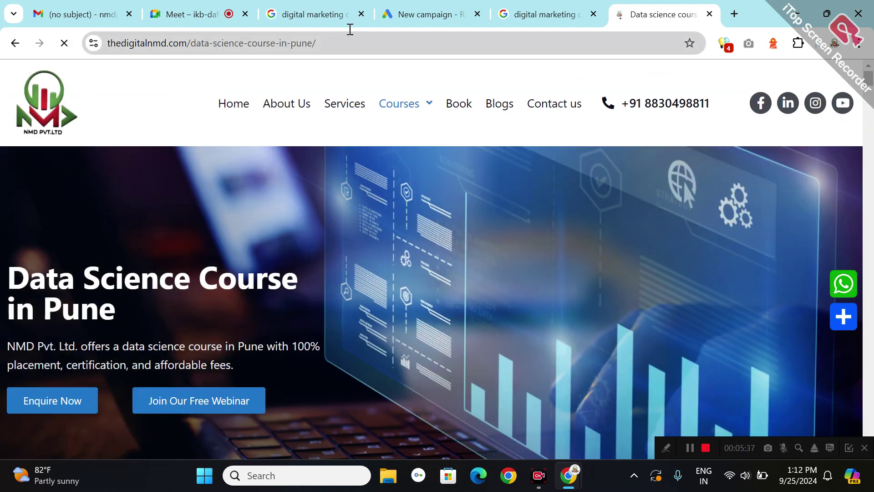
click(350, 30)
double_click(350, 30)
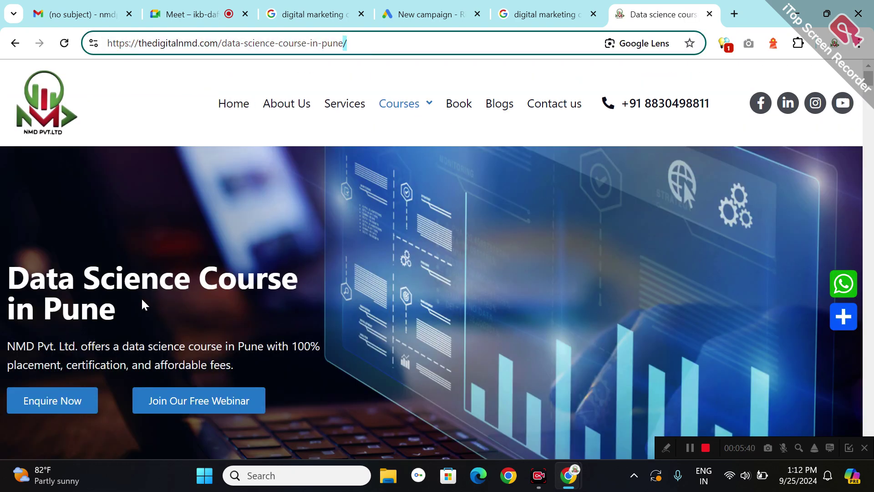
triple_click(135, 318)
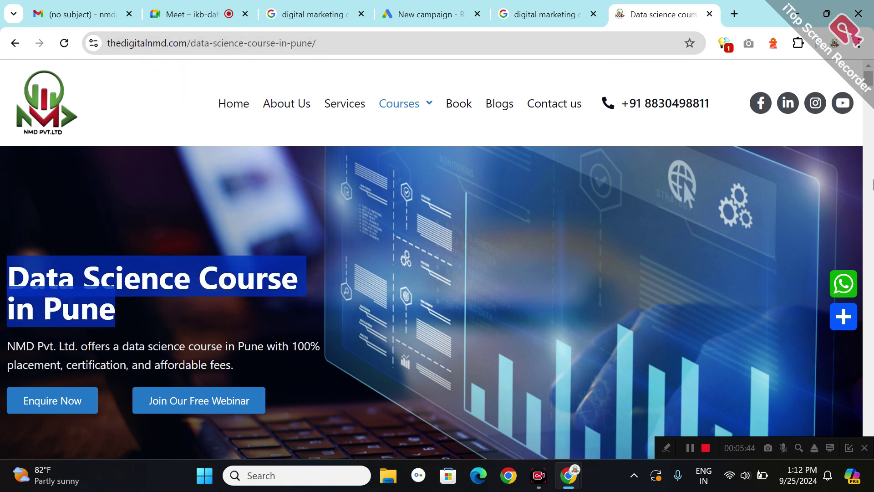
click(346, 32)
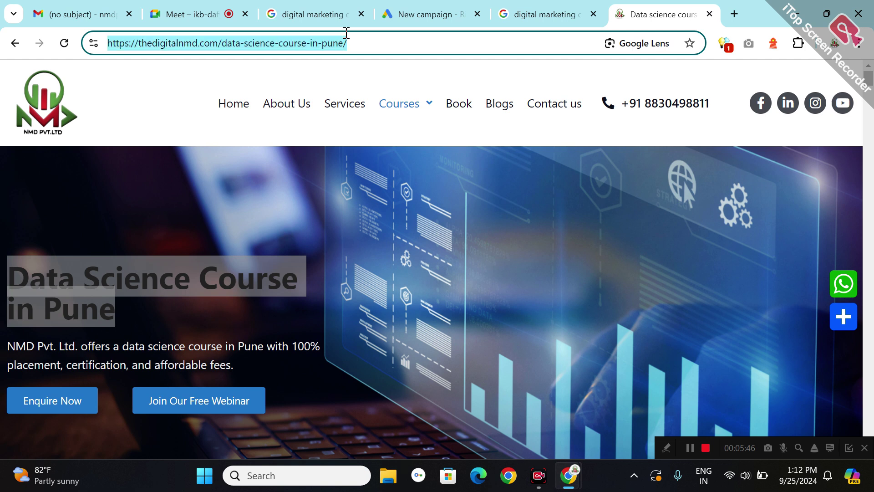
click(347, 33)
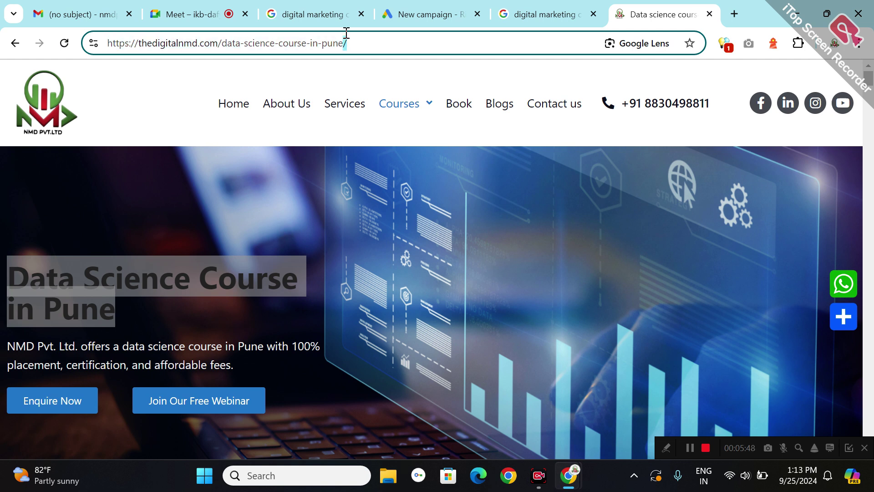
key(ctrl+a)
key(ctrl+c)
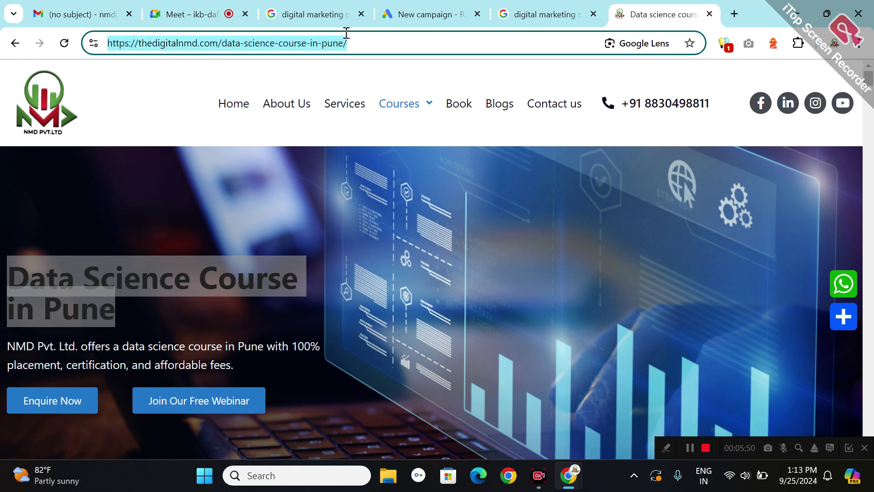
- Paste the Data Science course URL as the business website and enter the business phone number
click(431, 20)
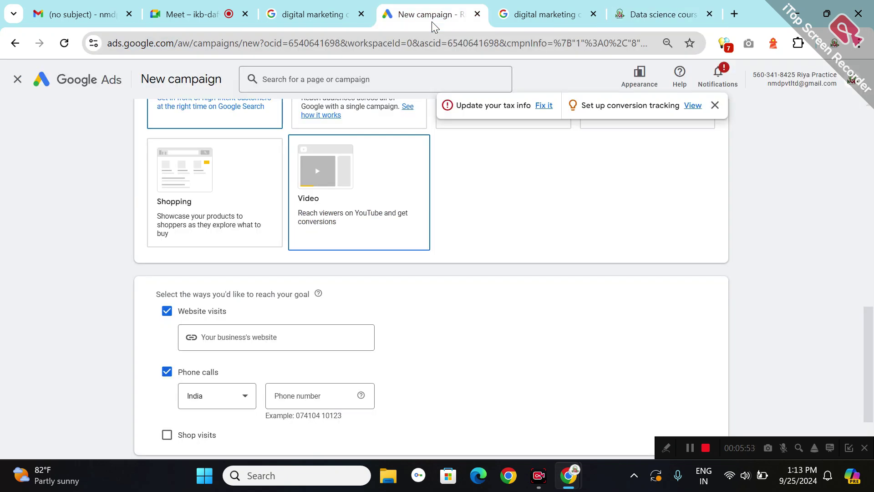
click(219, 326)
key(ctrl+v)
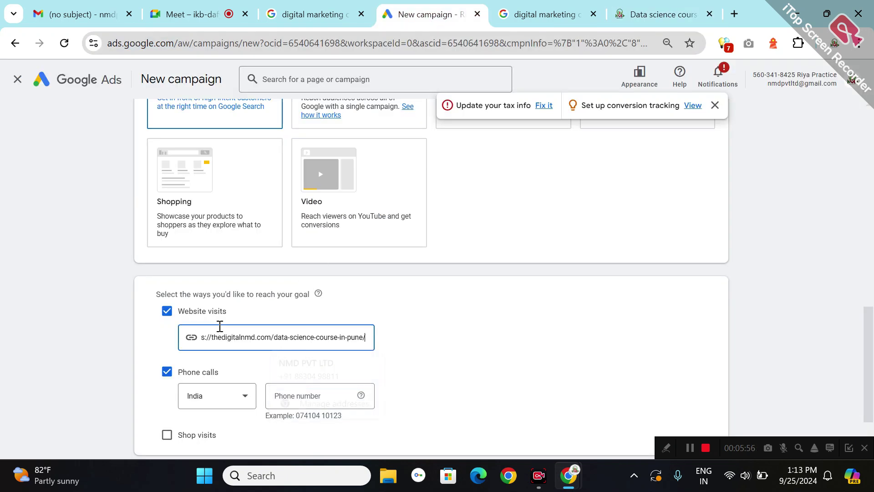
click(273, 401)
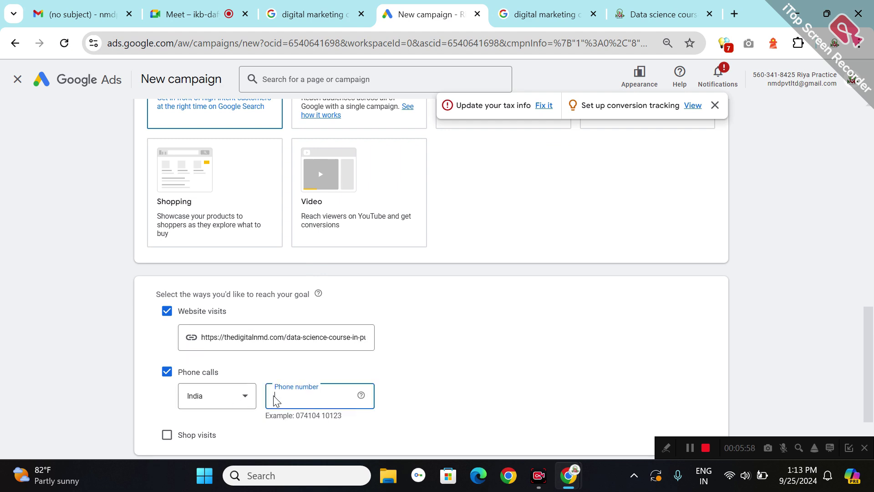
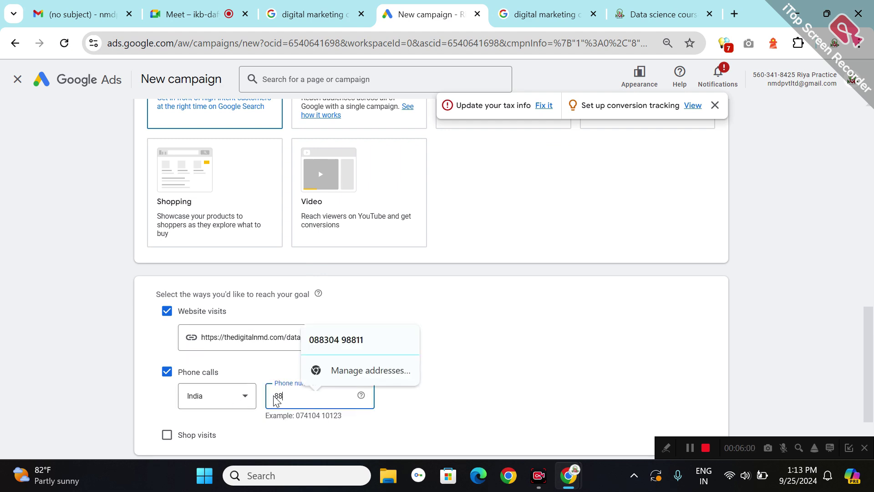
click(345, 345)
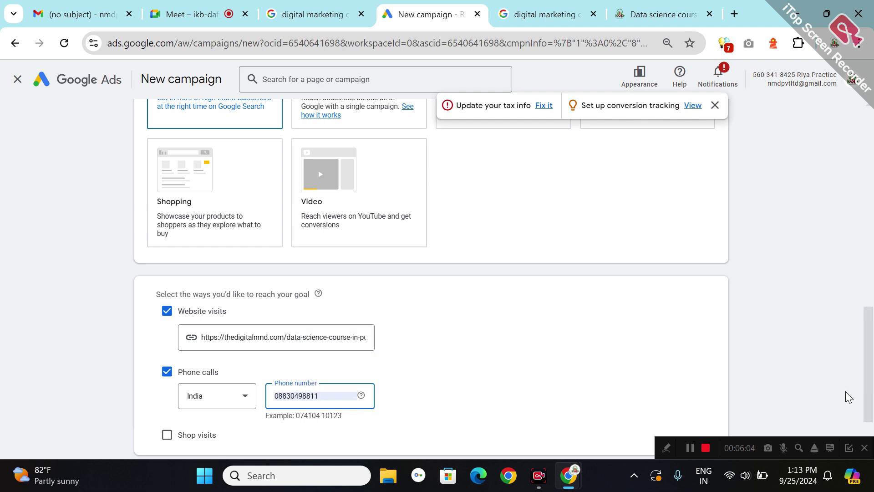
scroll(746, 428, down, 3)
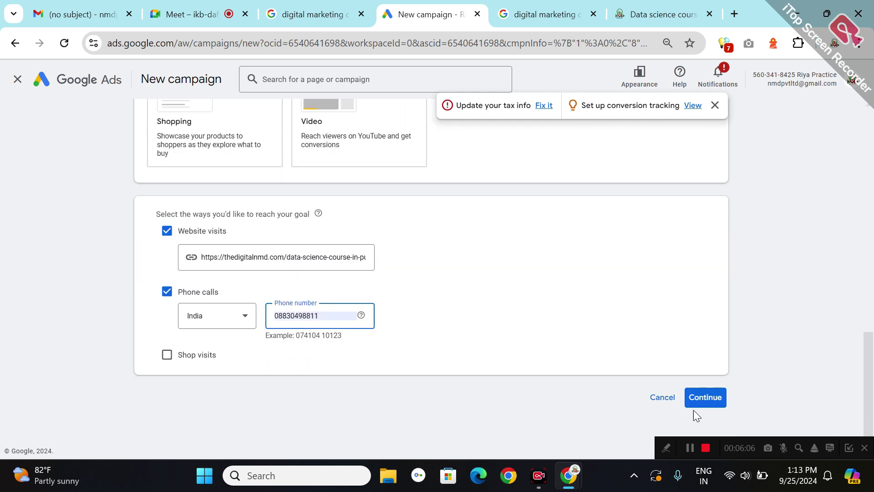
click(707, 391)
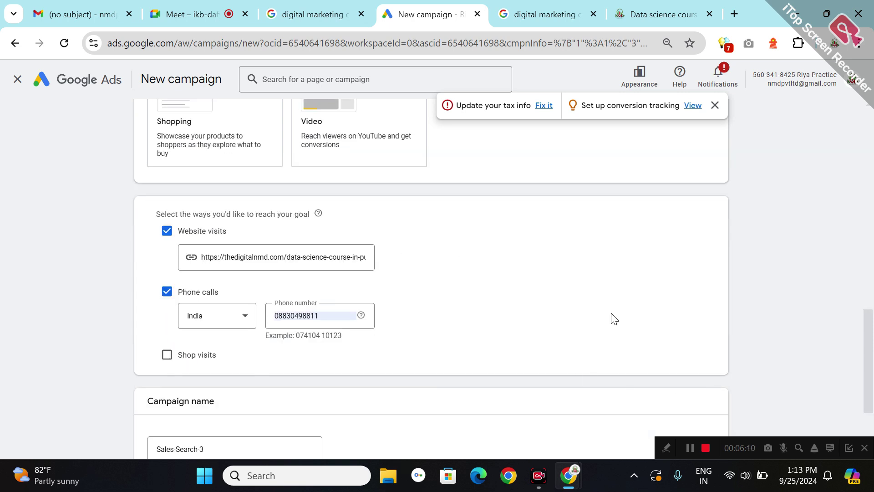
- Rename the campaign to 'ds/dA NMD 25 sEP 24' and continue
scroll(730, 428, down, 3)
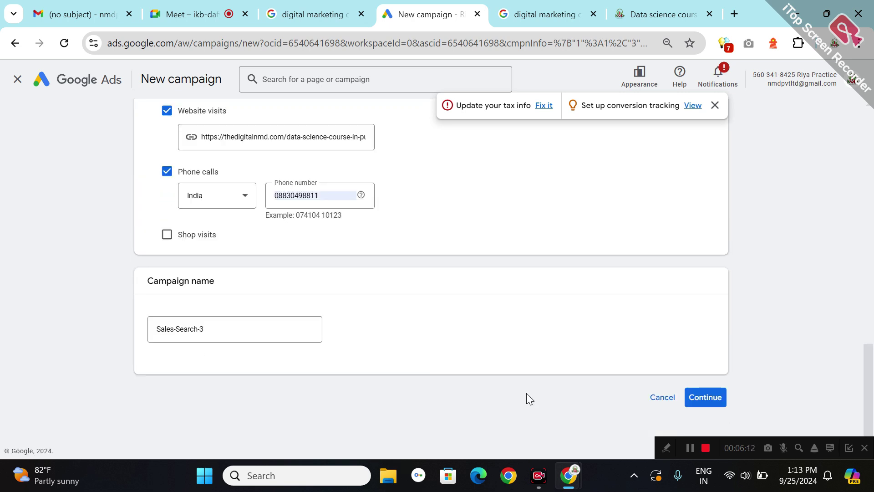
double_click(189, 325)
triple_click(189, 325)
text(ds)
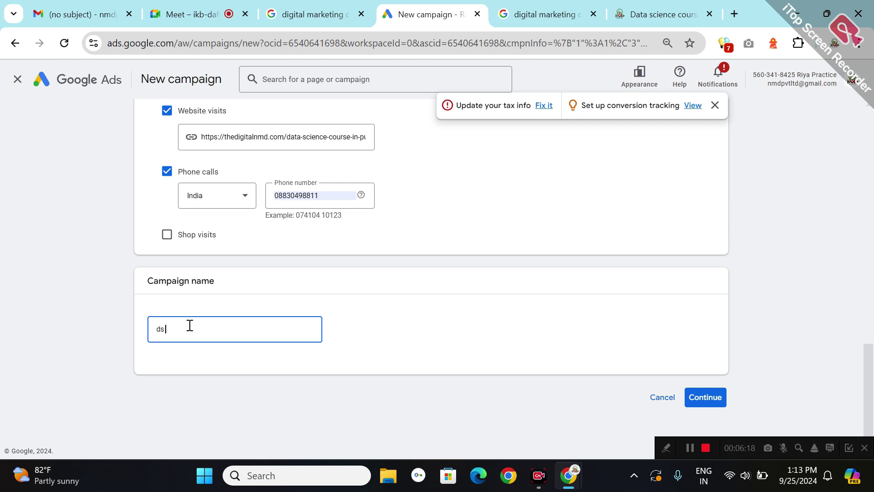
text(?)
key(BackSpace)
text(/)
text(dA)
text(NMD)
text(SEA)
key(BackSpace)
key(BackSpace)
key(BackSpace)
key(BackSpace)
text(25 sEP 24)
click(720, 400)
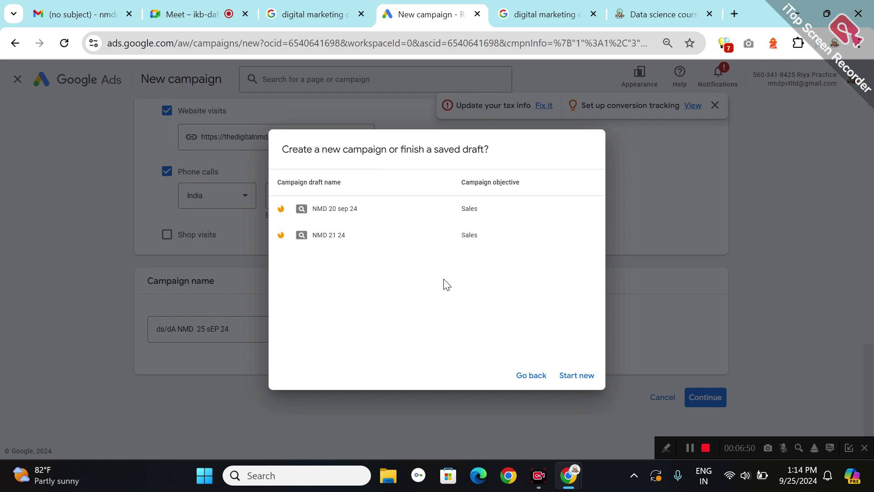
- Choose Start new in the draft prompt to reach the Bidding step
click(576, 376)
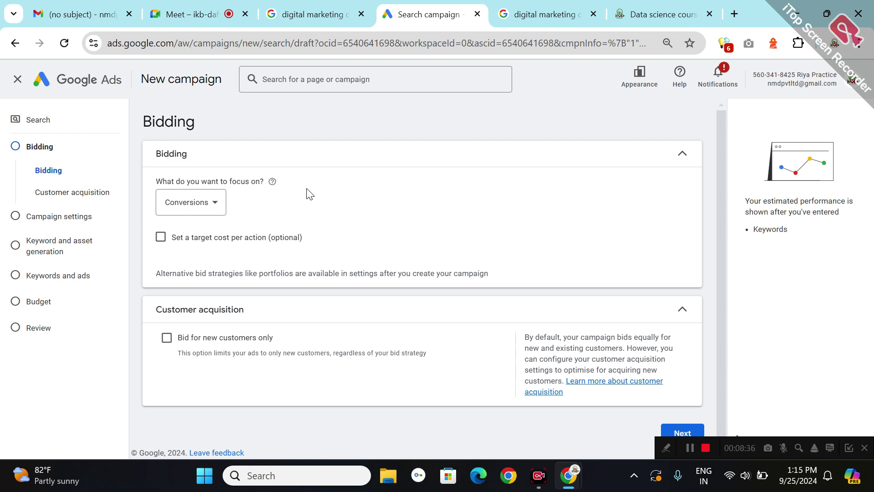
- Keep Conversions as the bidding focus and turn on a target cost per action
click(212, 211)
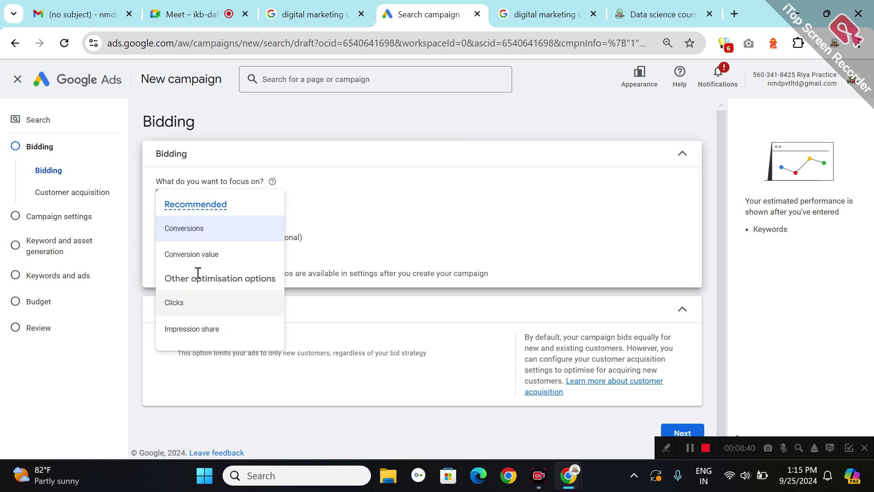
click(200, 236)
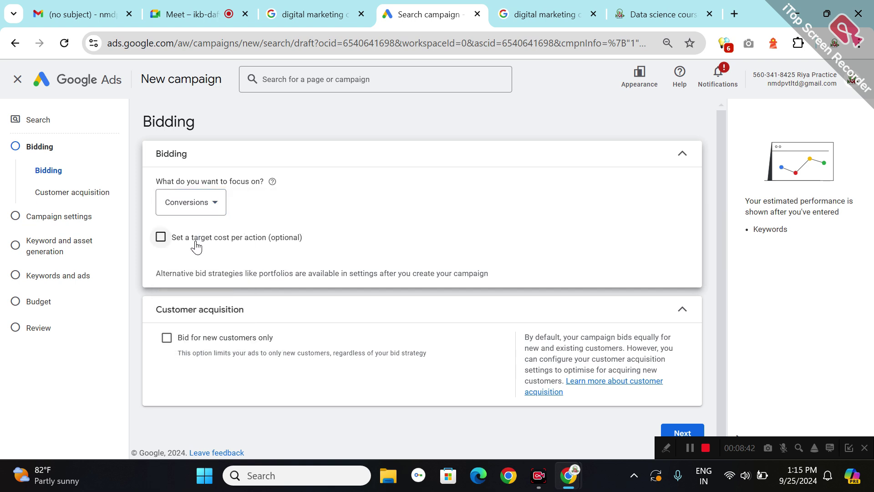
click(158, 243)
click(175, 274)
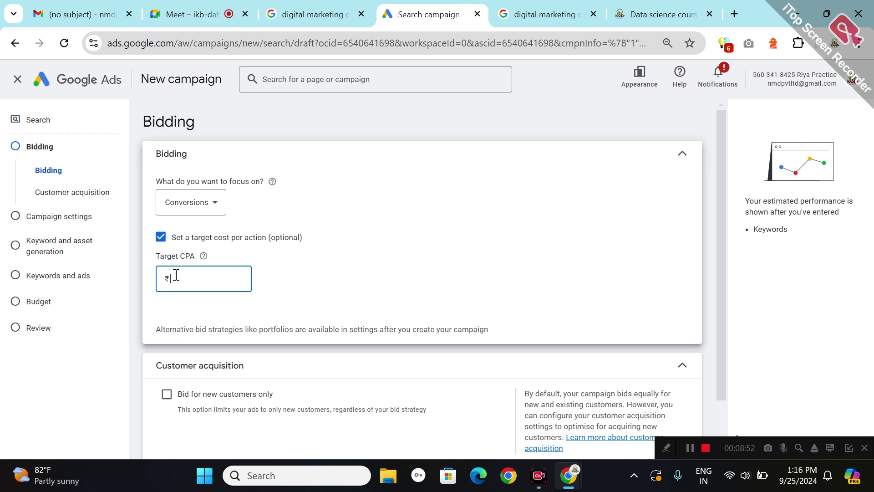
text(1)
key(BackSpace)
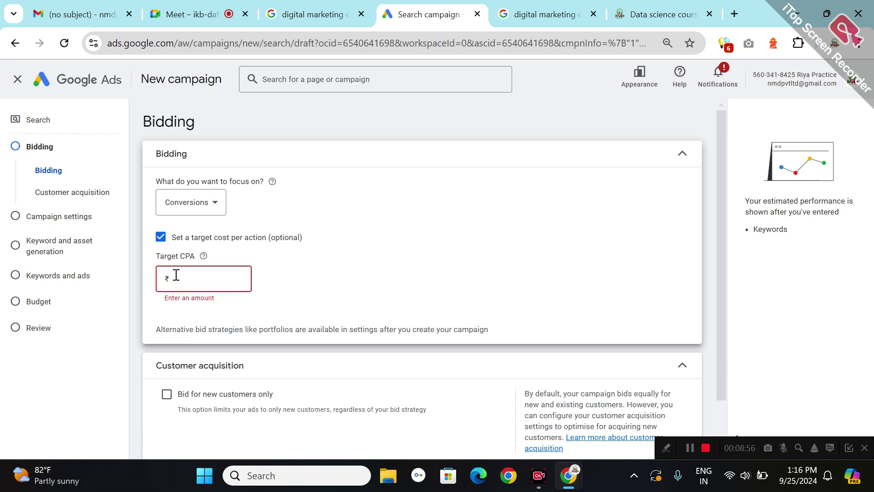
text(10090)
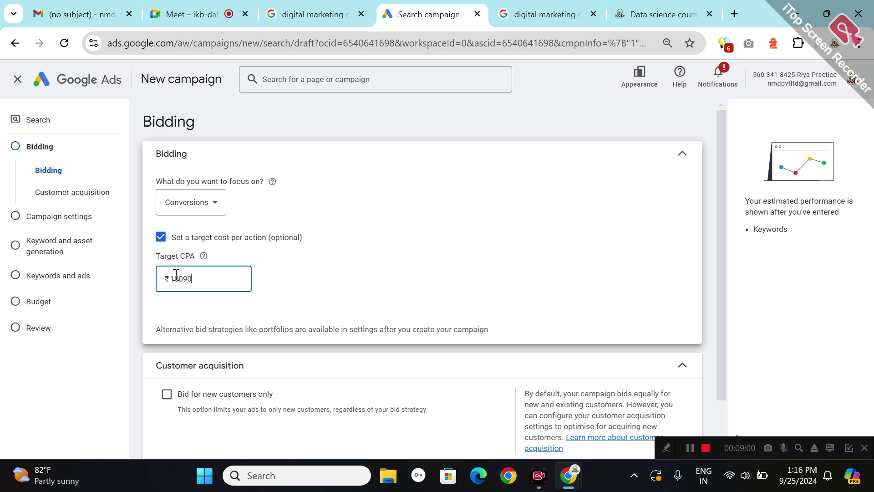
scroll(180, 278, down, 1)
key(BackSpace)
key(BackSpace)
text(0)
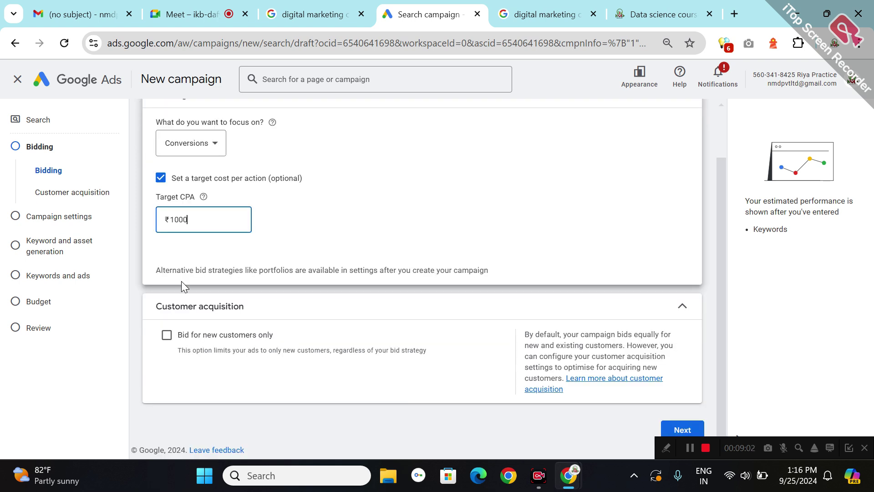
click(383, 232)
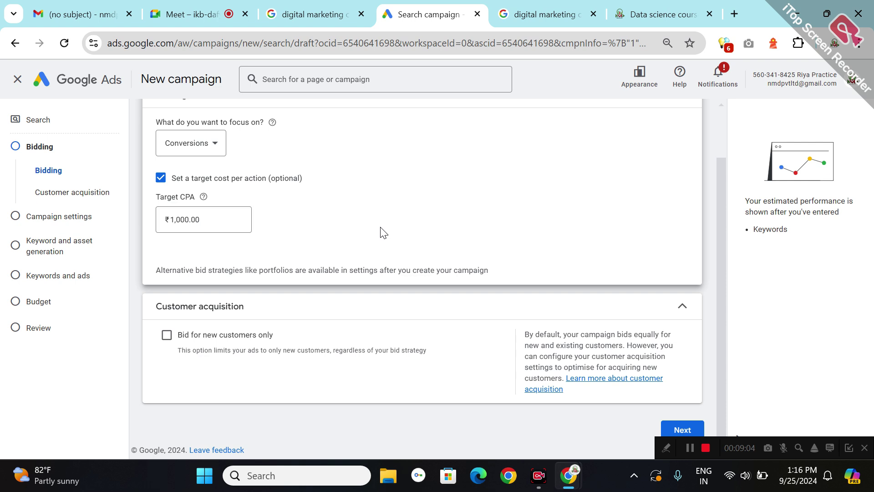
- Re-enable the target cost per action option and set Target CPA to ₹1,000.00
click(161, 177)
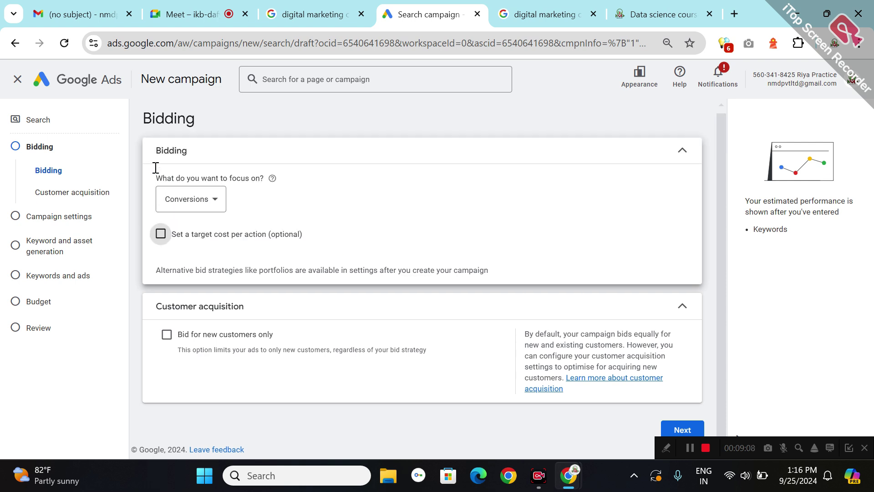
click(160, 235)
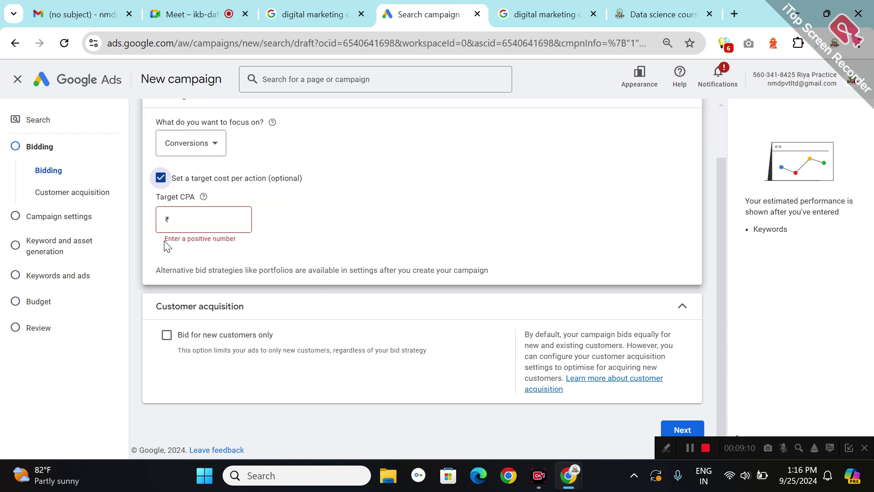
click(192, 213)
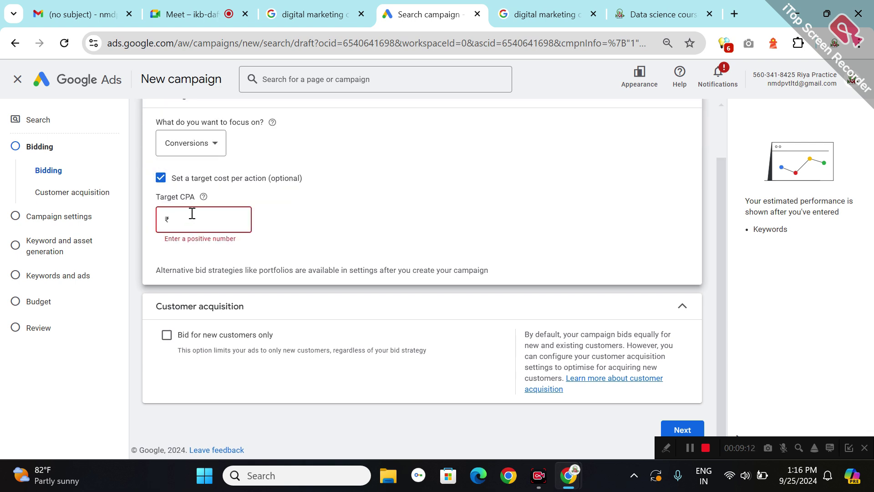
text(1000)
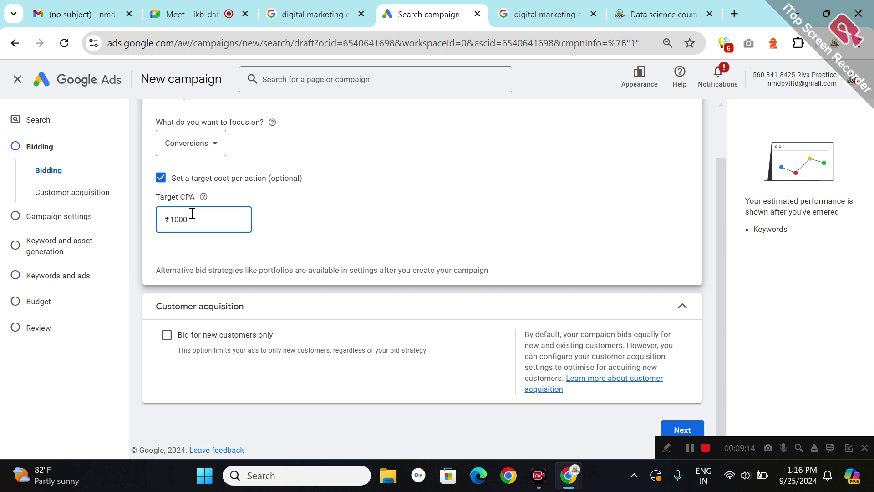
click(374, 209)
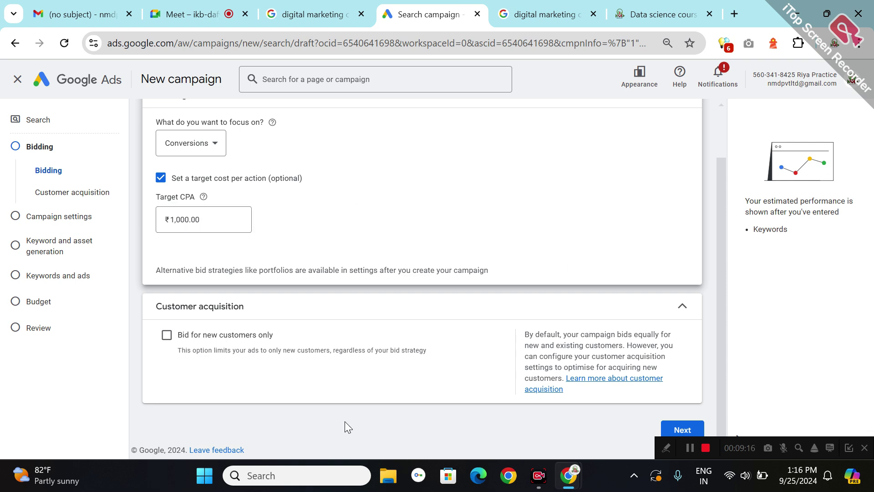
- Untick the Google Display Network and include Maharashtra, India as the only target location
click(682, 430)
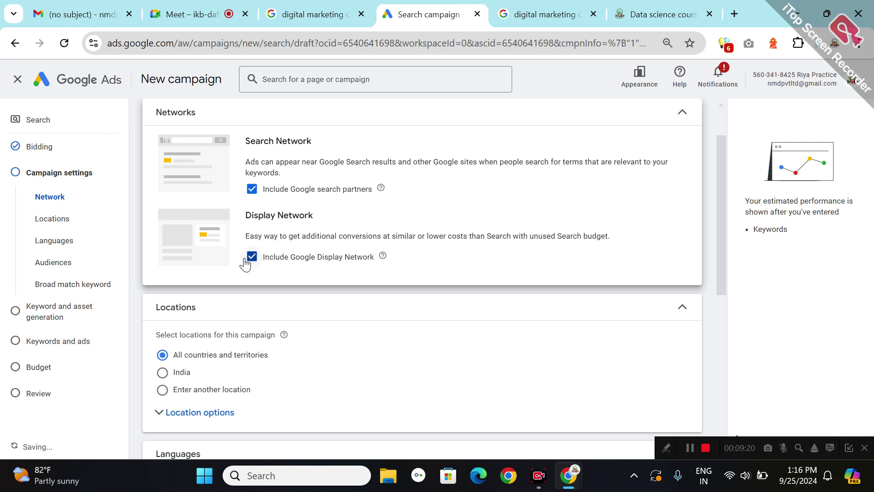
click(245, 264)
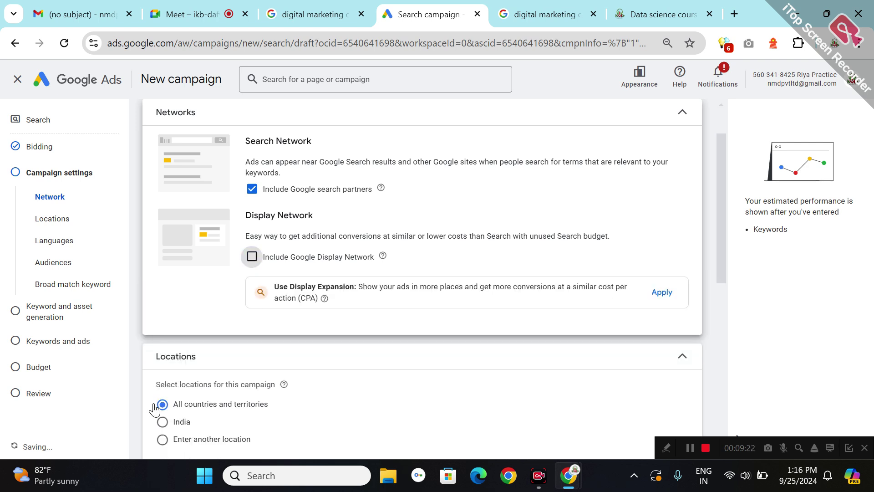
click(162, 440)
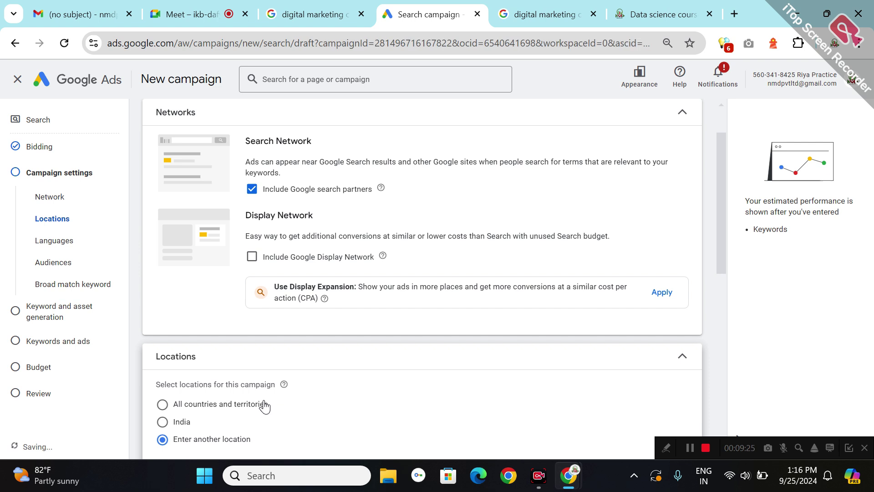
click(718, 289)
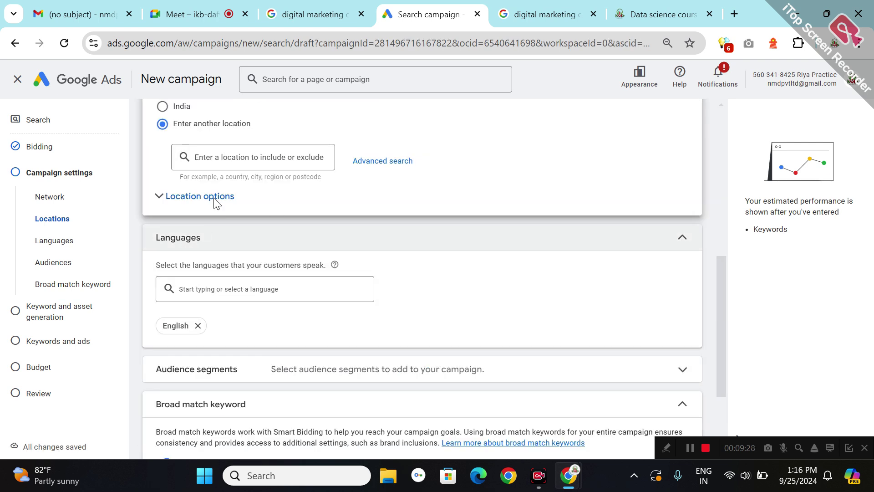
click(221, 166)
text(M)
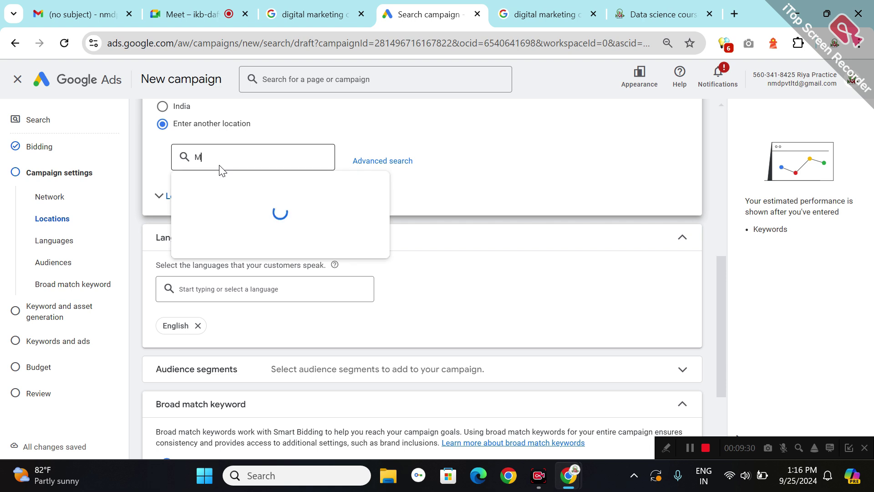
text(AHARA)
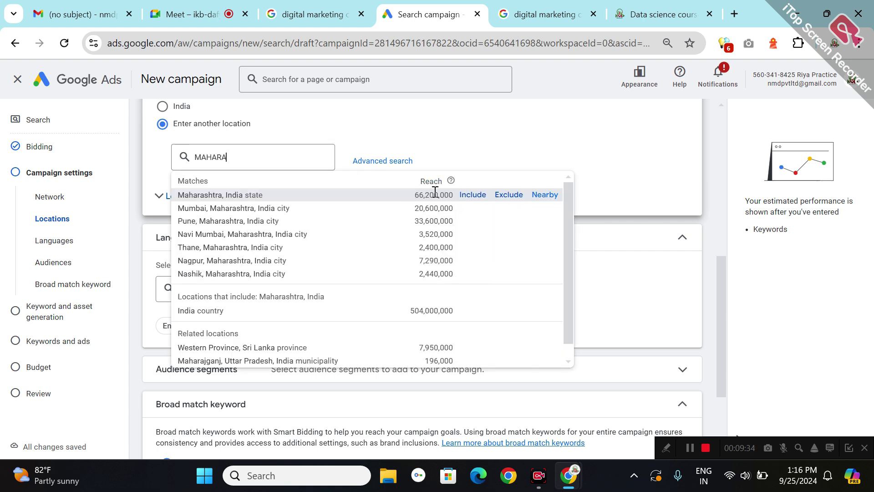
click(471, 196)
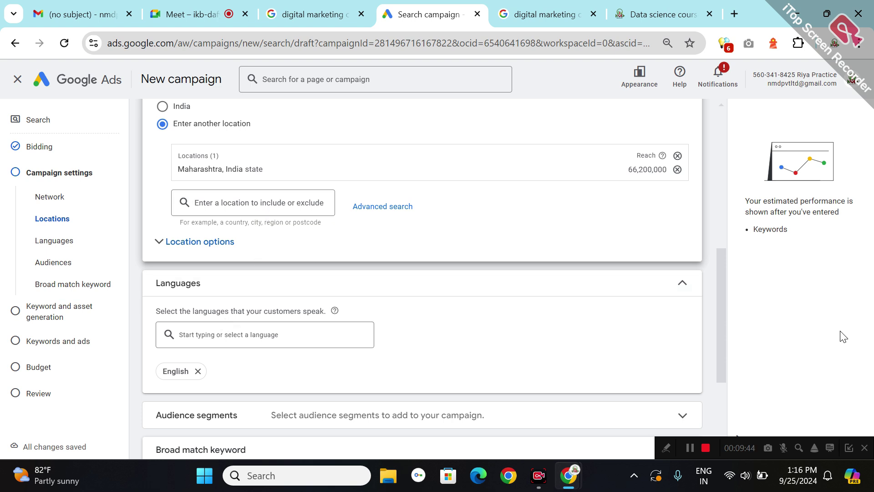
scroll(724, 395, down, 4)
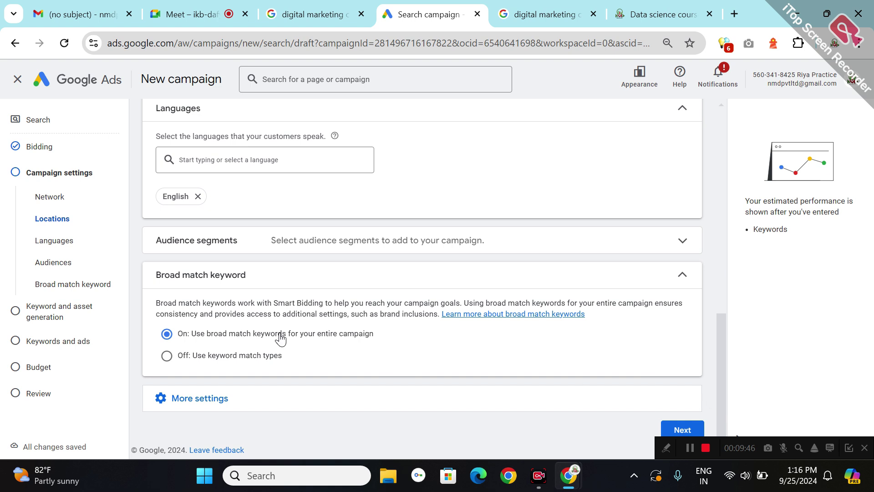
- Add Technology Education, IT & Technical Jobs and Education as audience segments
click(471, 243)
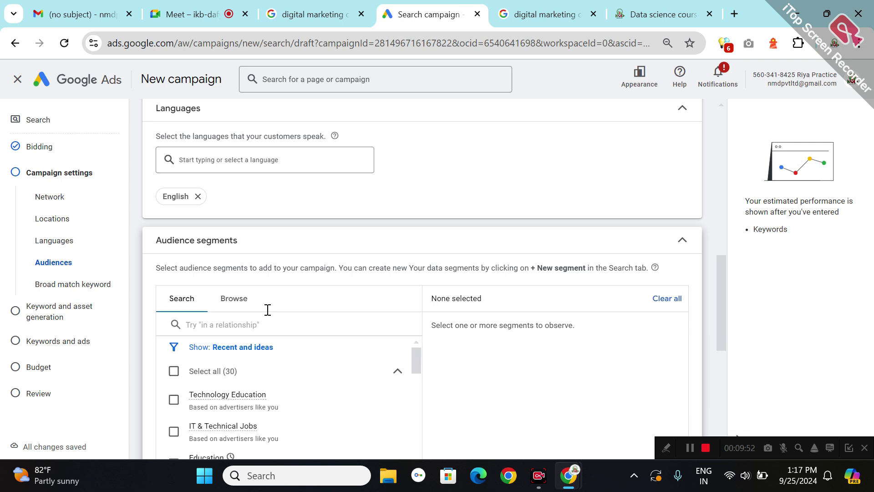
click(166, 399)
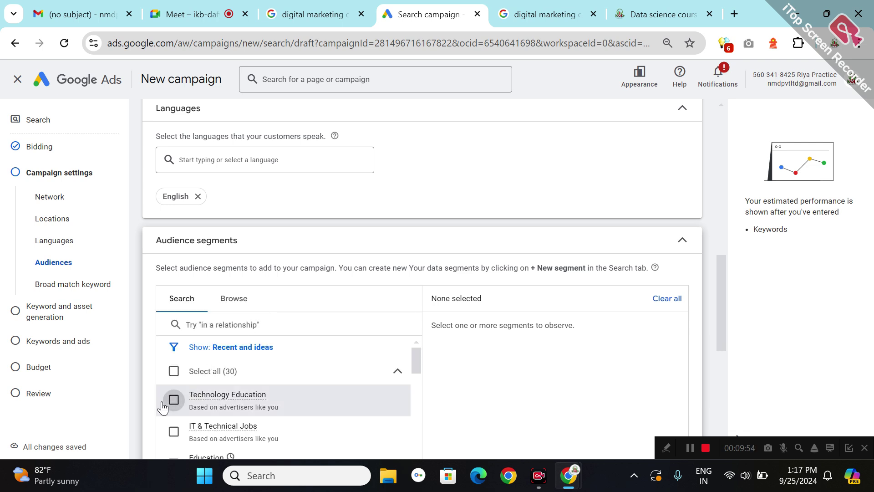
click(164, 430)
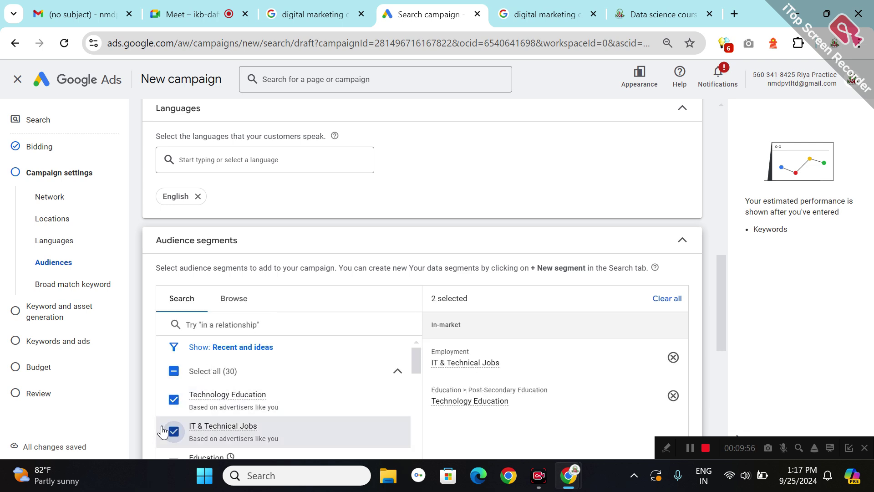
click(169, 457)
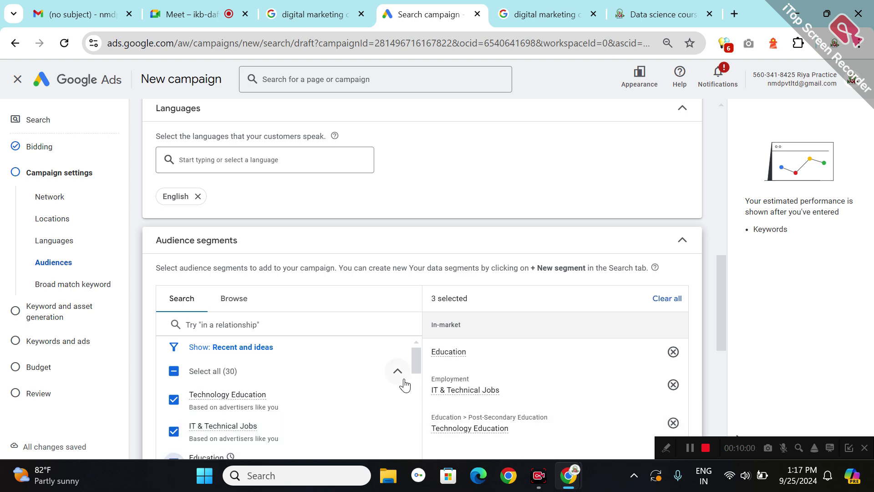
- Add Business Education and Employment segments and set audiences to Targeting
scroll(416, 382, down, 3)
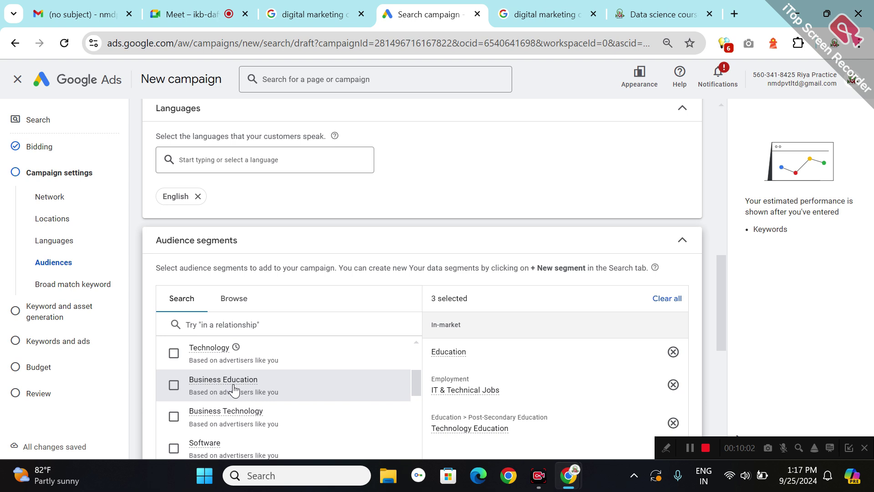
click(160, 389)
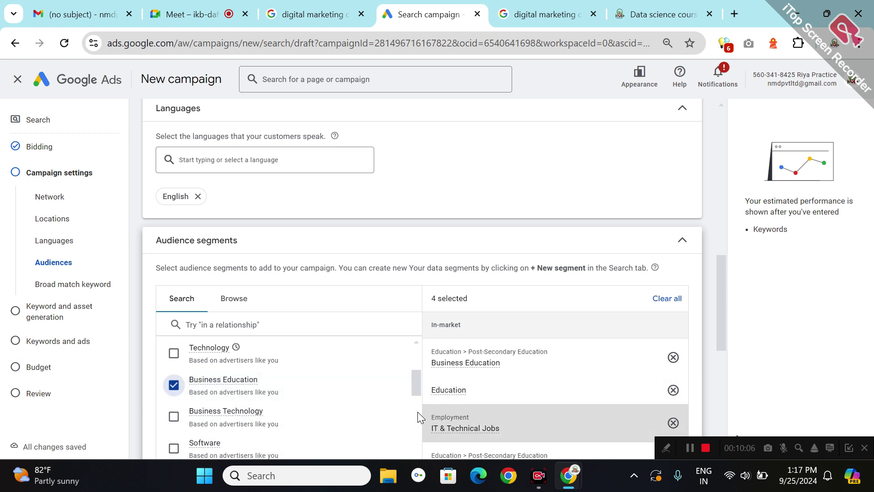
scroll(412, 406, down, 3)
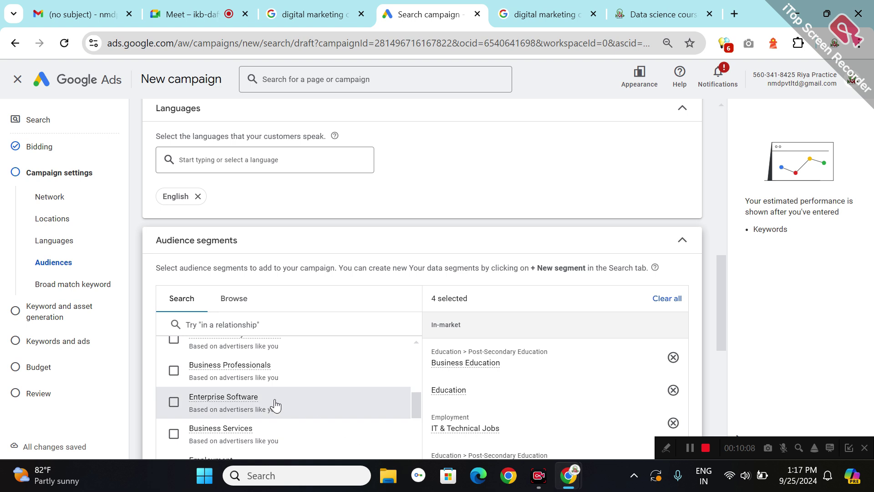
scroll(719, 357, down, 6)
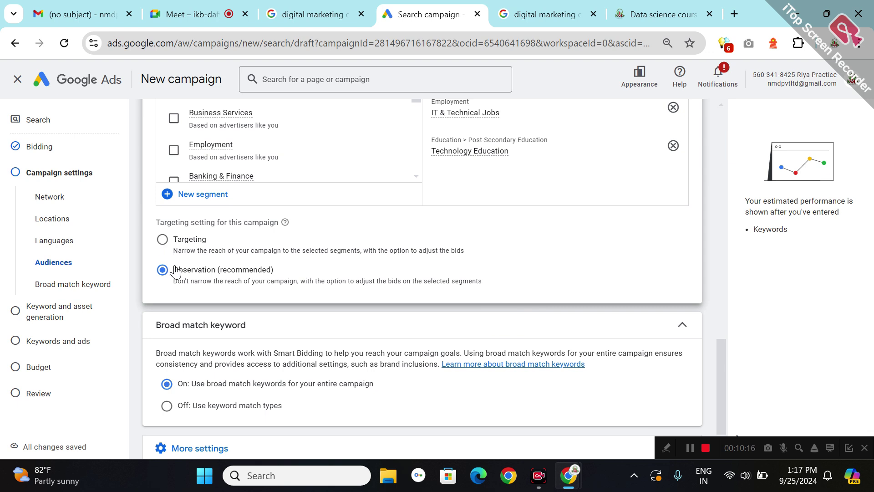
click(168, 156)
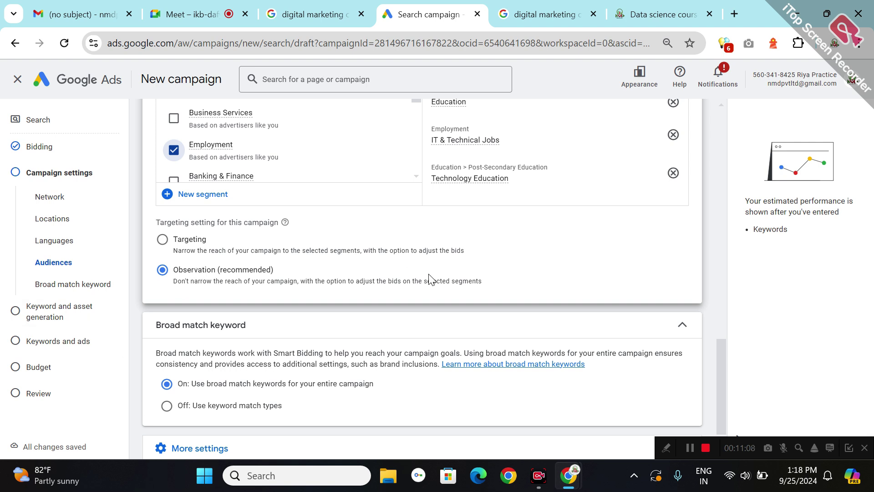
click(161, 240)
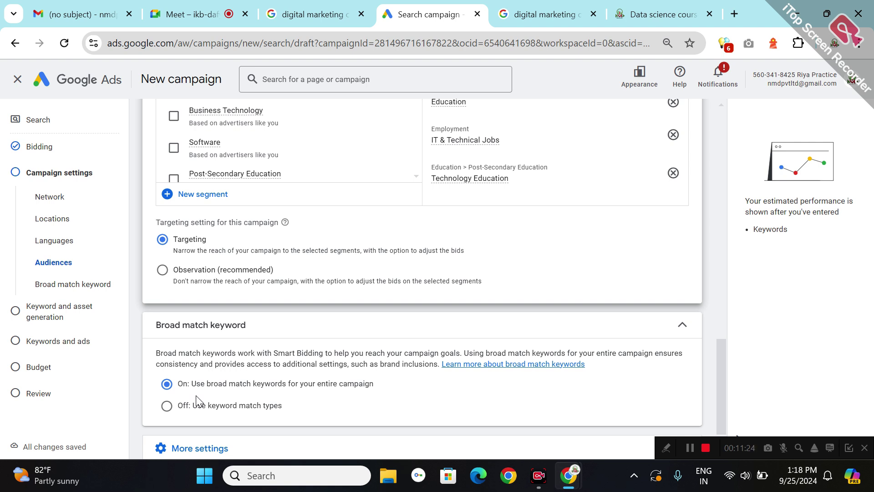
- Set broad match keywords to 'Off: Use keyword match types'
click(164, 407)
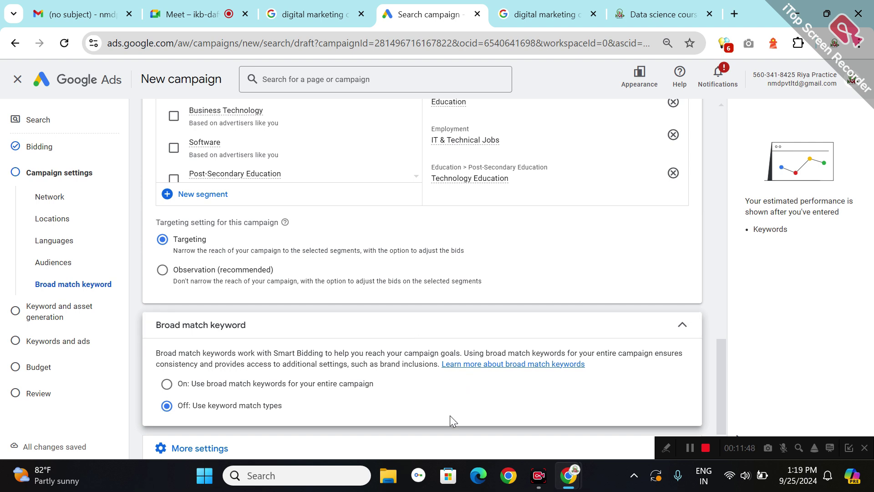
key(Up)
key(Down)
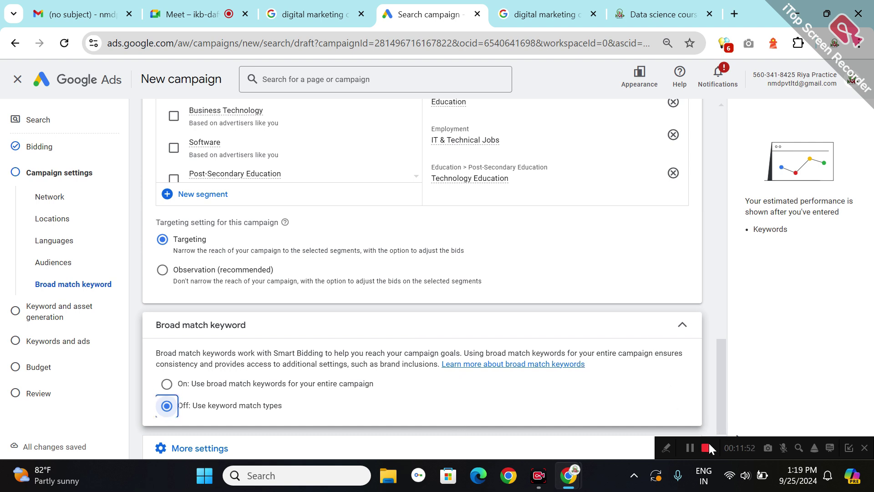
drag(715, 443, 717, 477)
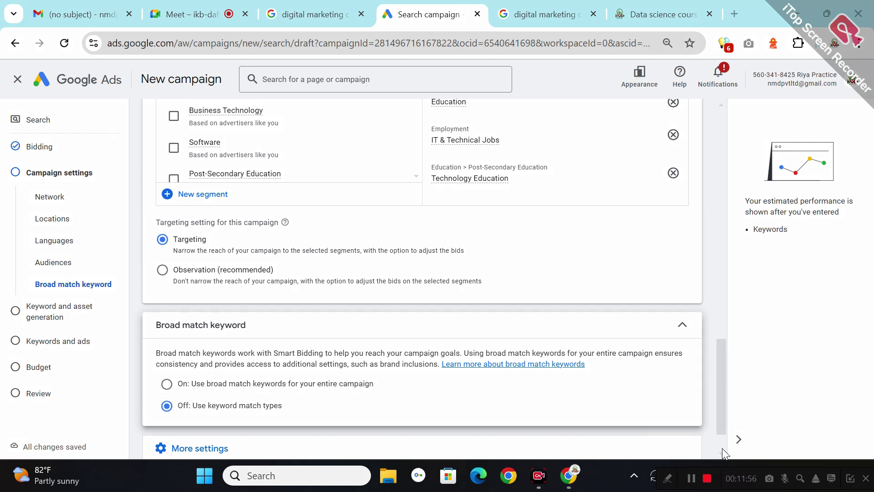
- Expand More settings and check the 25 Sept 2024 start with no end date
scroll(722, 444, down, 2)
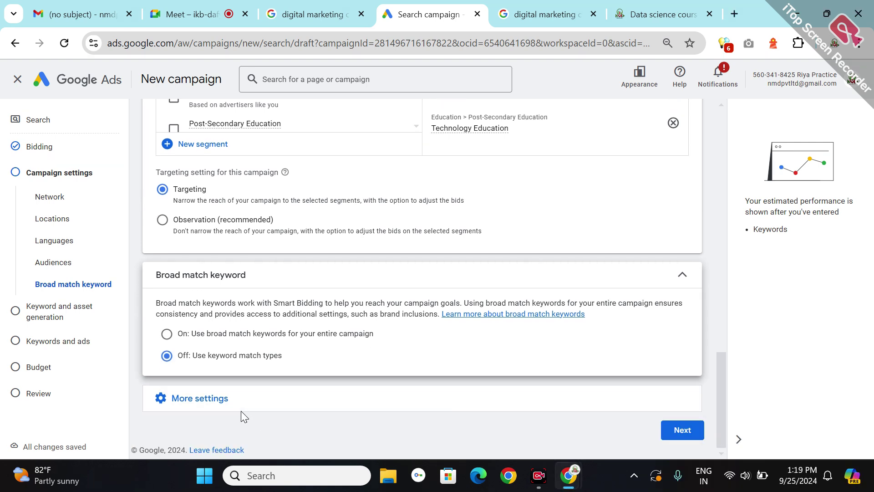
click(241, 406)
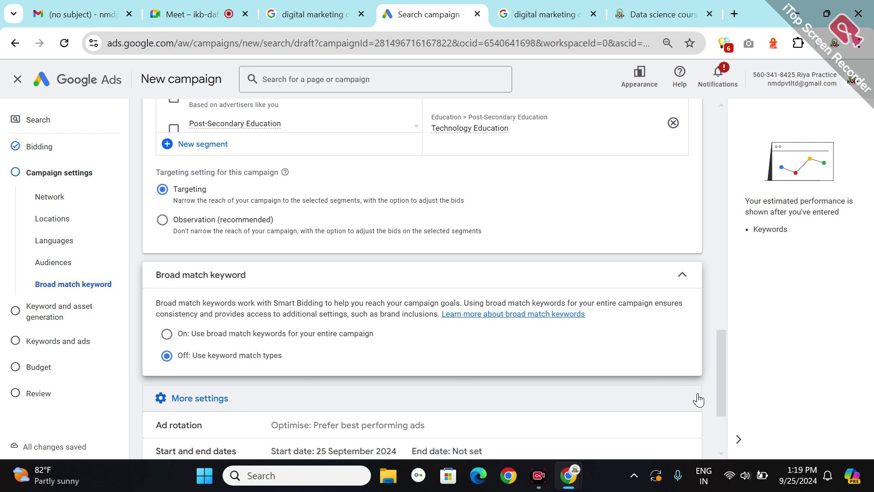
scroll(721, 425, down, 3)
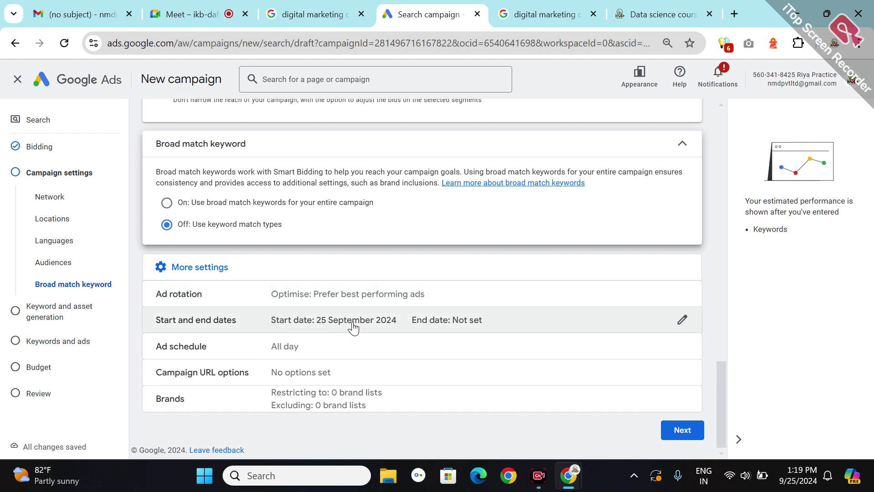
click(677, 329)
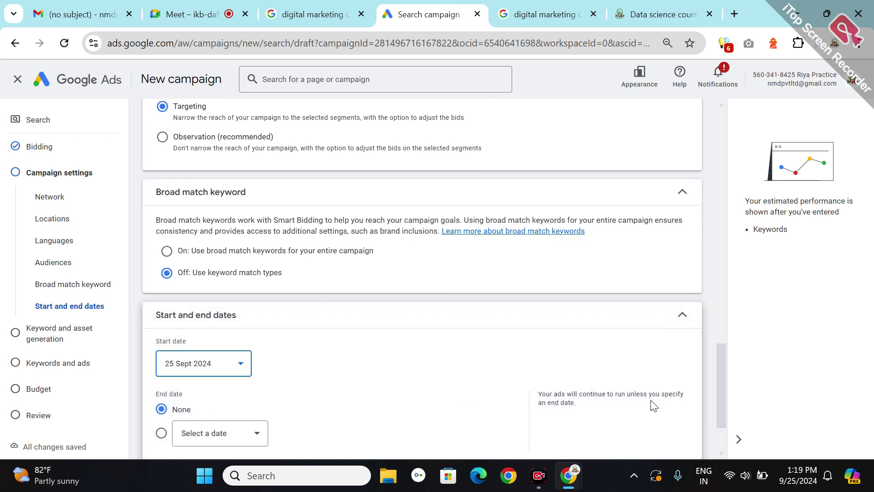
- Confirm the all-day ad schedule and continue to keyword and asset generation
scroll(720, 441, down, 2)
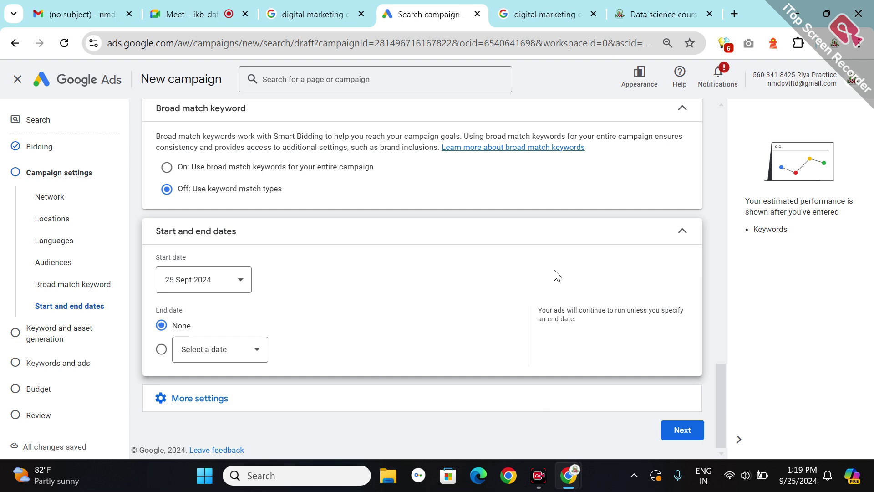
click(290, 408)
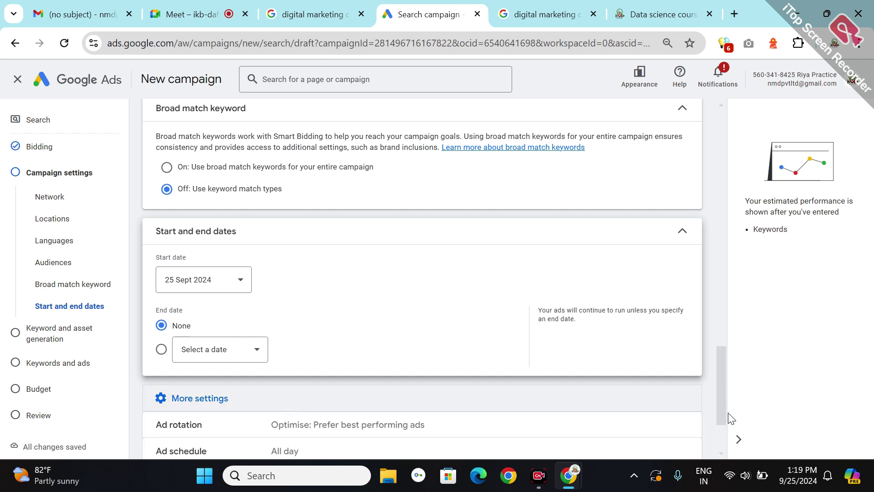
scroll(720, 442, down, 2)
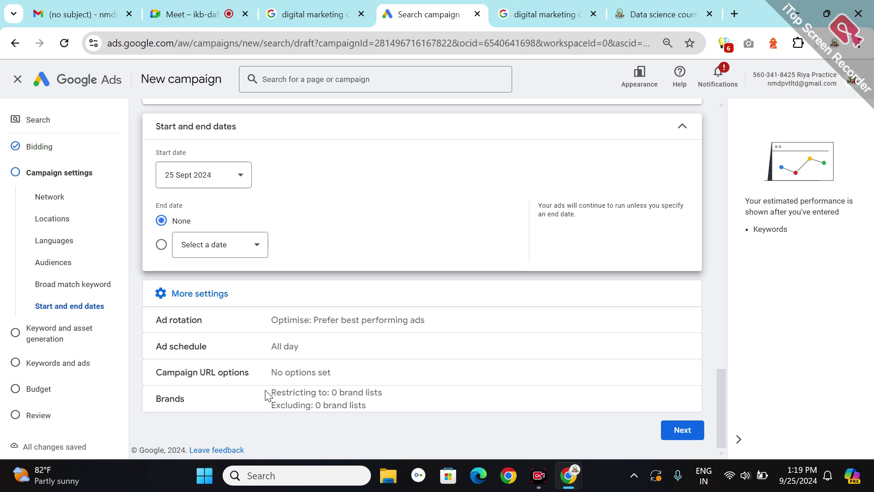
click(293, 350)
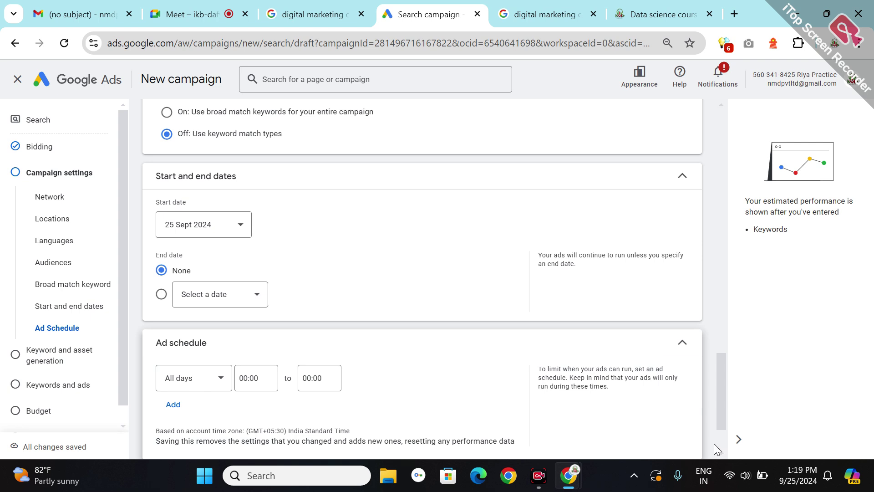
scroll(720, 441, down, 2)
click(681, 431)
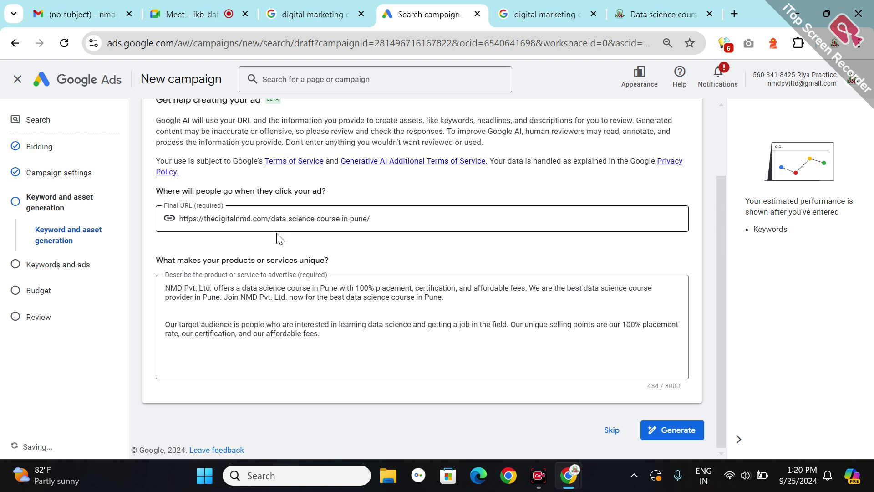
- Check the course Final URL, skip AI asset generation, and review Ad group 1's keywords
click(280, 214)
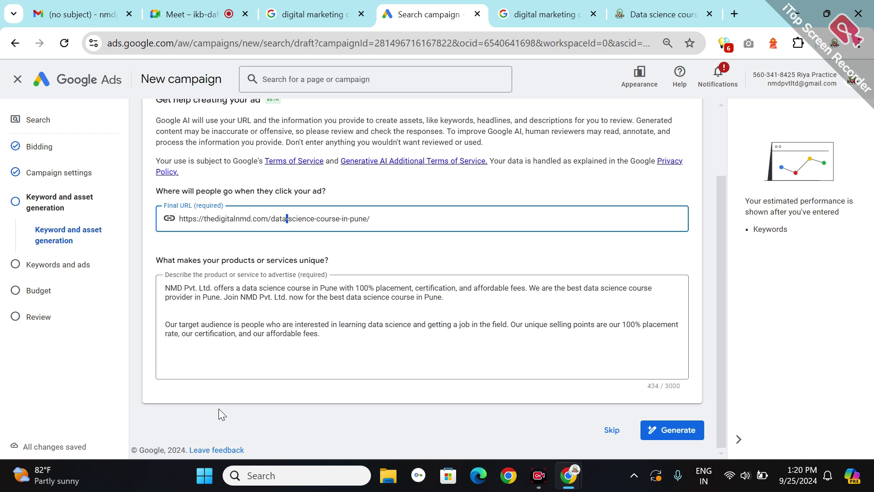
click(612, 435)
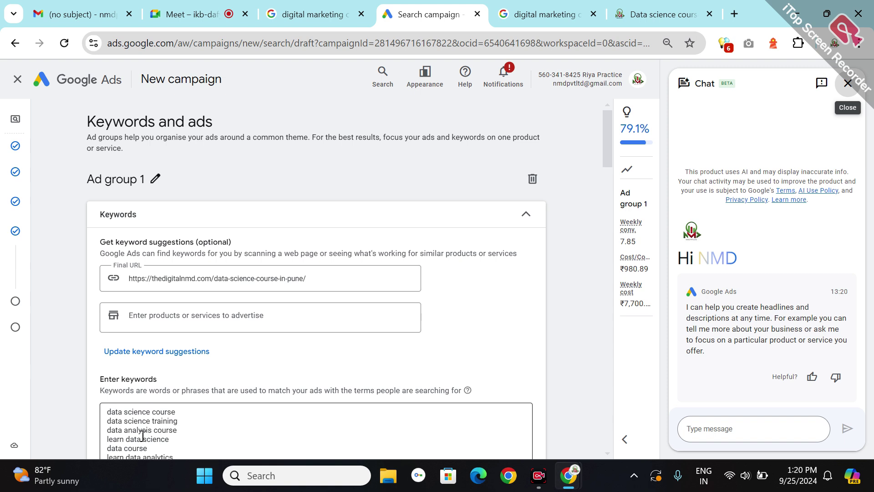
click(200, 428)
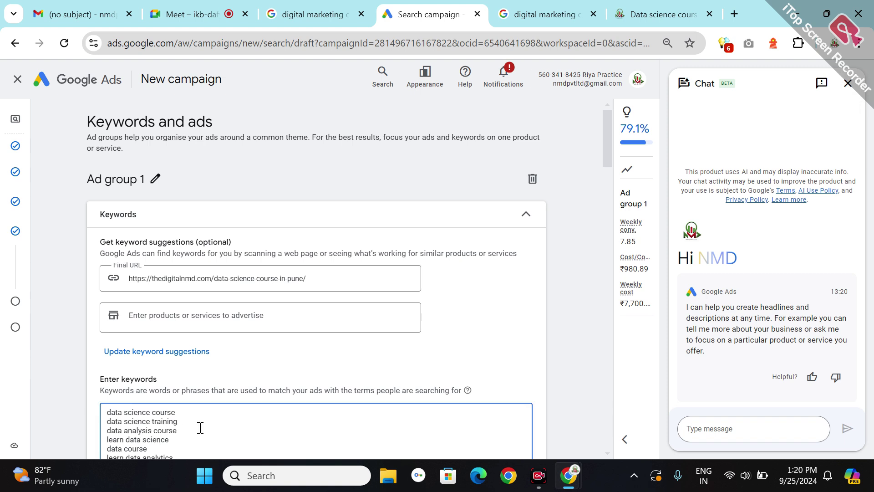
key(Down)
key(Down)
key(Down)
key(Down)
key(Down)
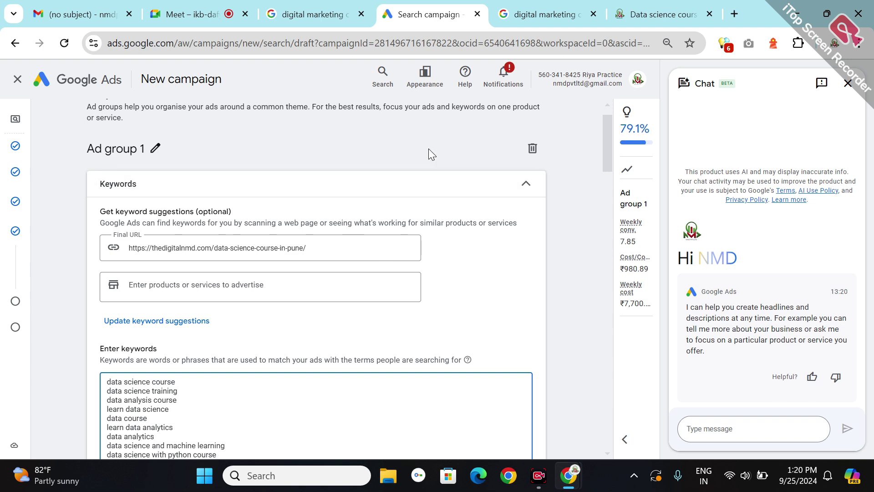
click(649, 20)
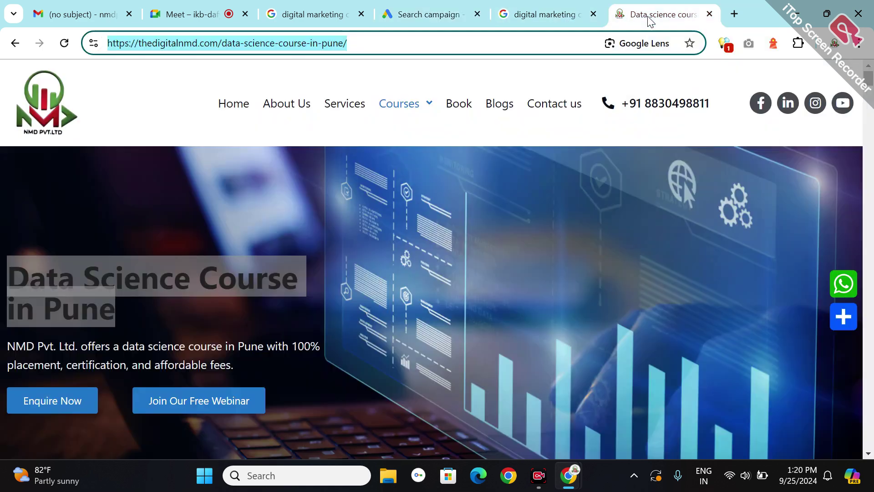
scroll(869, 221, down, 15)
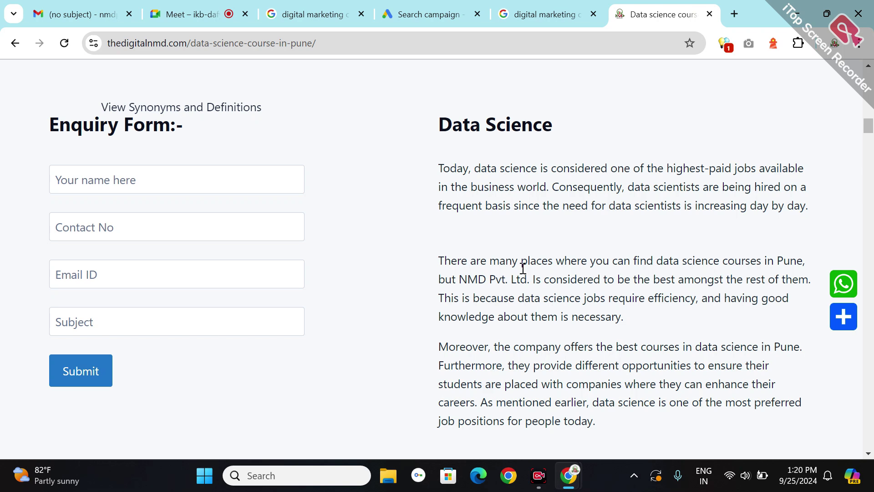
click(435, 9)
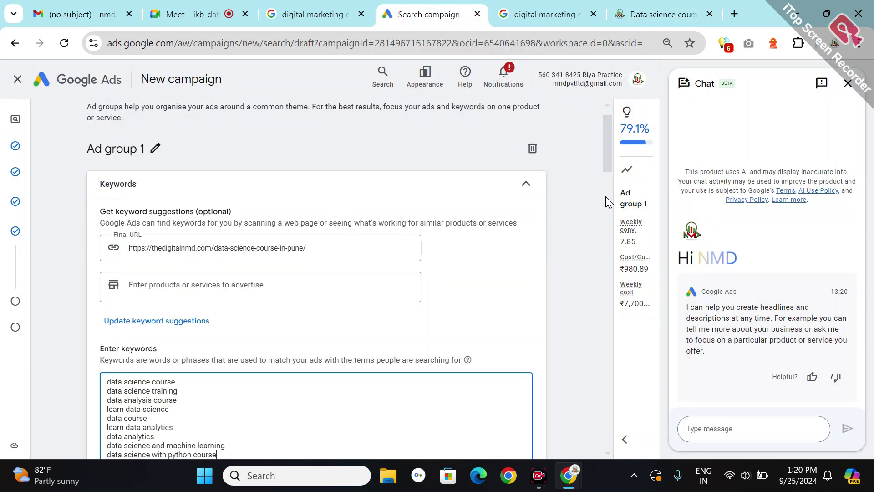
- Delete the 'data analytics' keyword from Ad group 1's list
scroll(605, 197, down, 7)
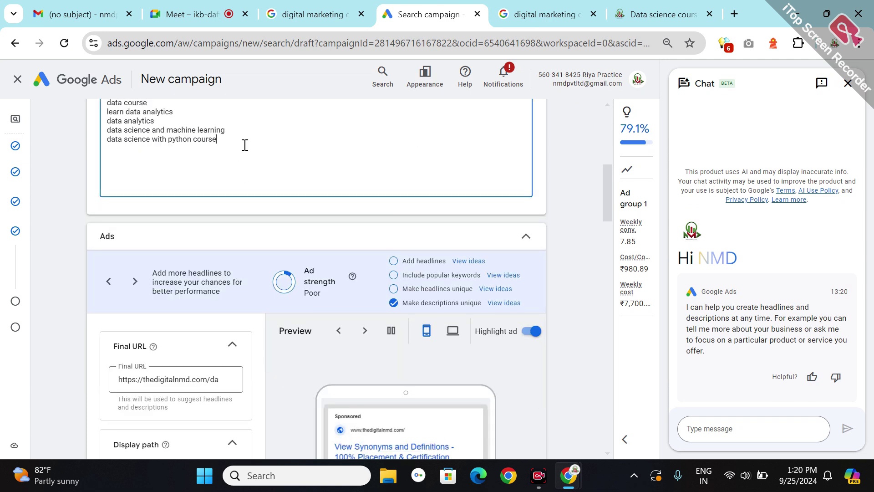
triple_click(244, 145)
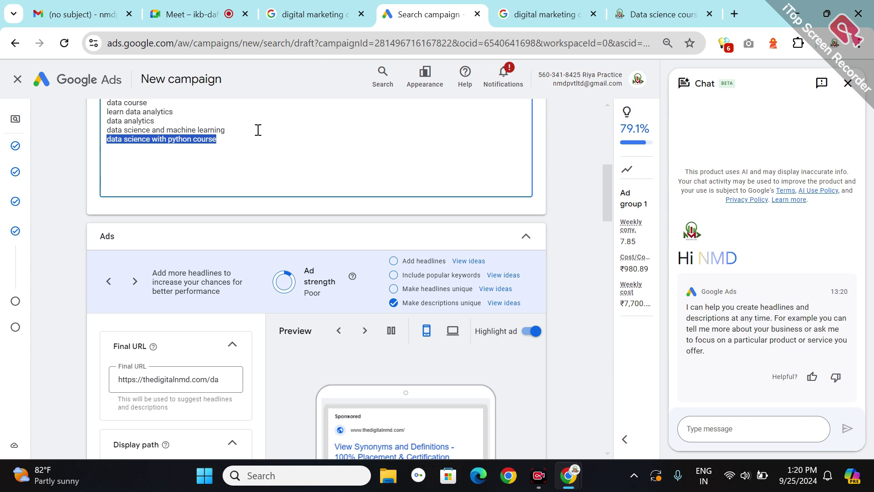
triple_click(160, 117)
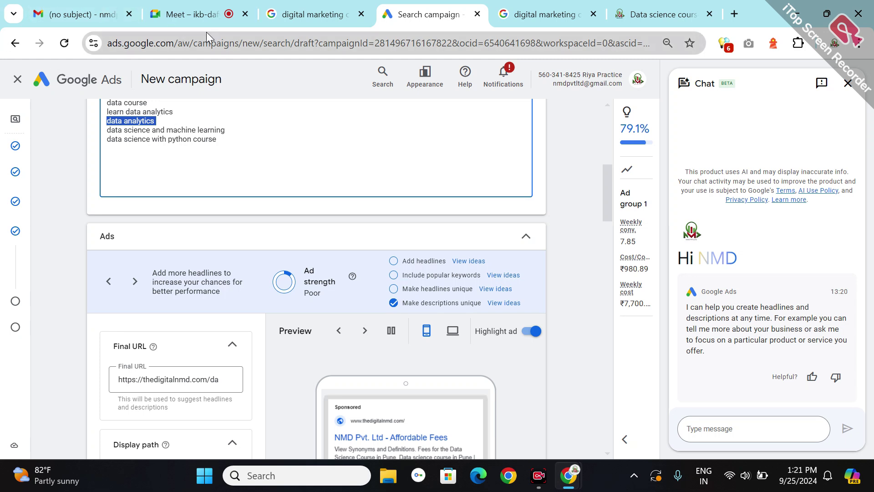
click(192, 18)
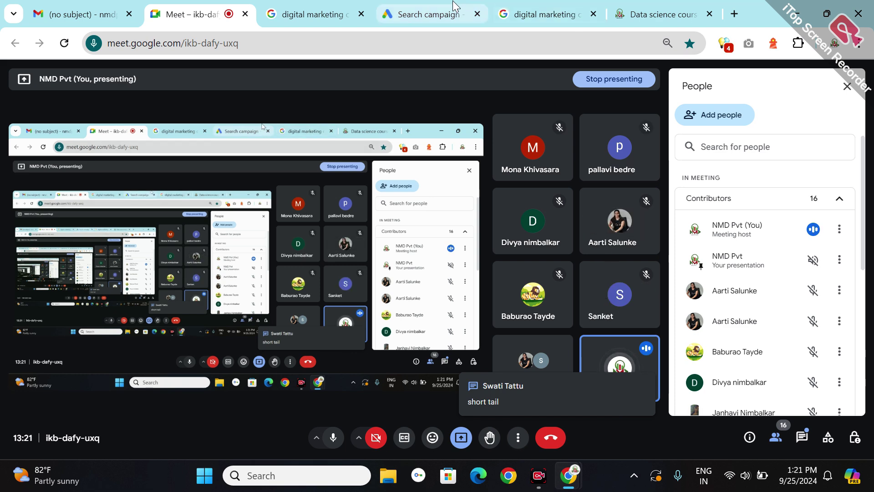
click(439, 10)
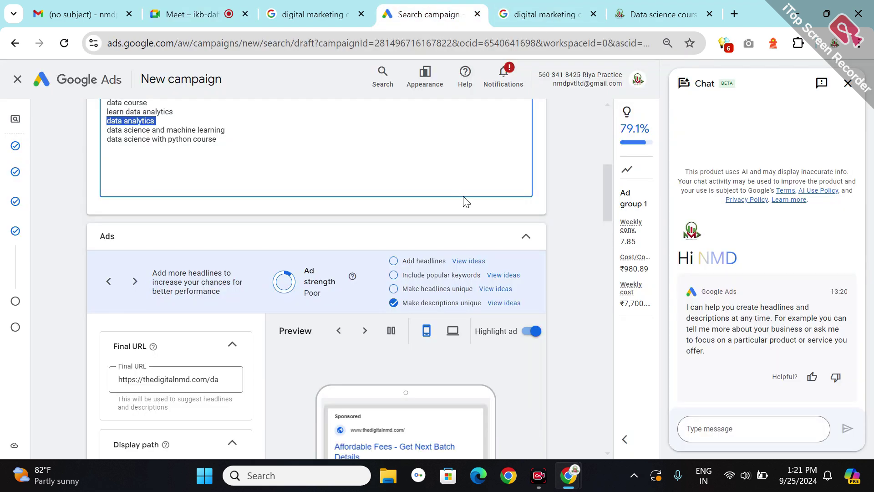
key(BackSpace)
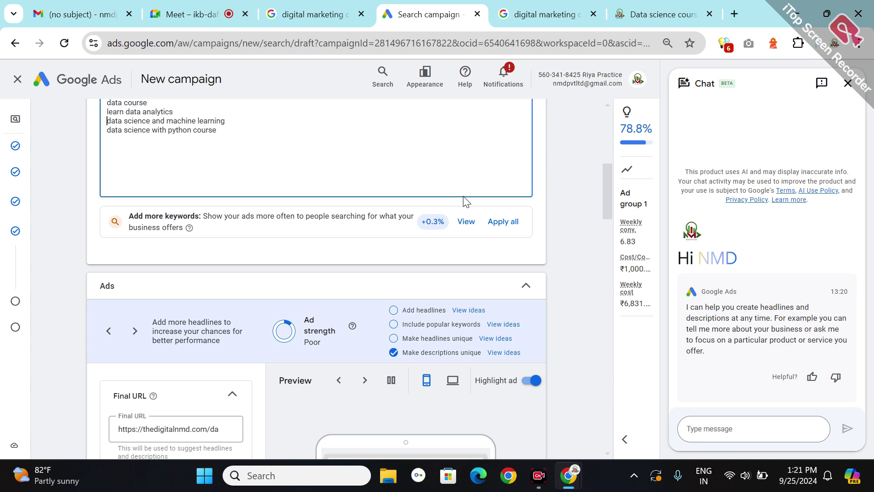
- Delete the 'data course' keyword, leaving seven, and open a new browser tab
drag(154, 96, 155, 110)
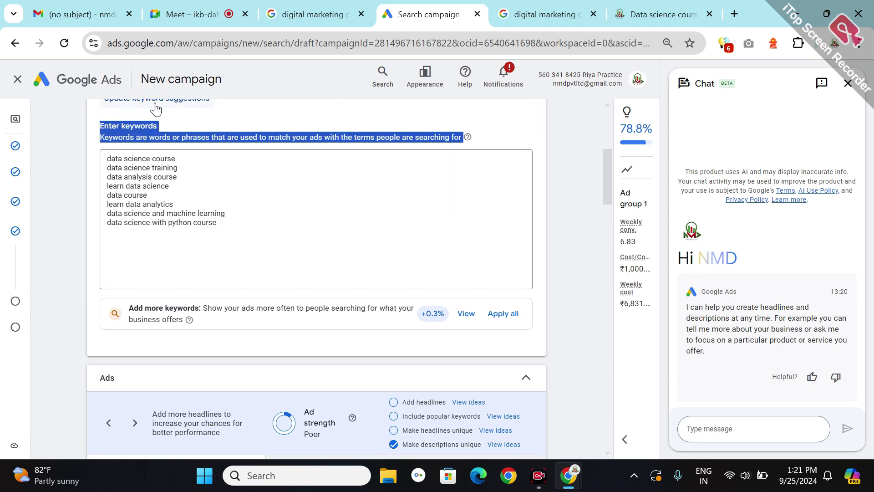
click(154, 185)
key(shift+Home)
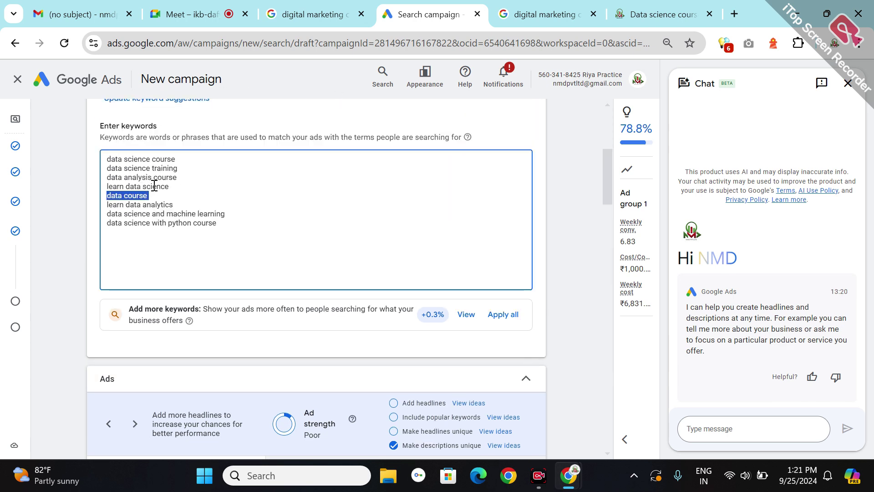
key(BackSpace)
key(BackSpace)
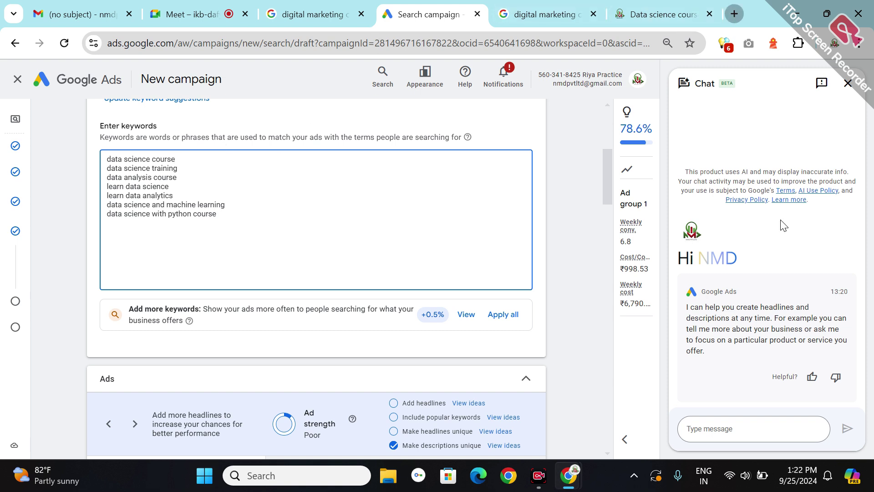
key(ctrl+t)
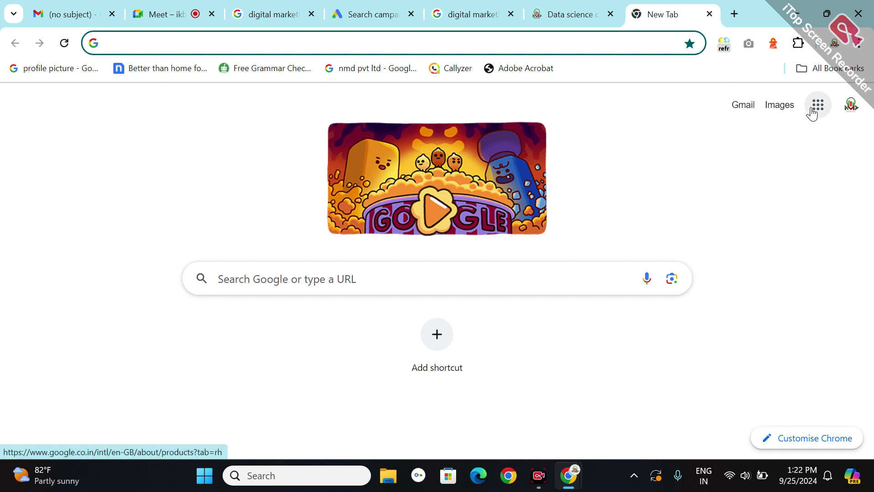
- Open the 12 Sept Untitled document in Google Docs
click(812, 111)
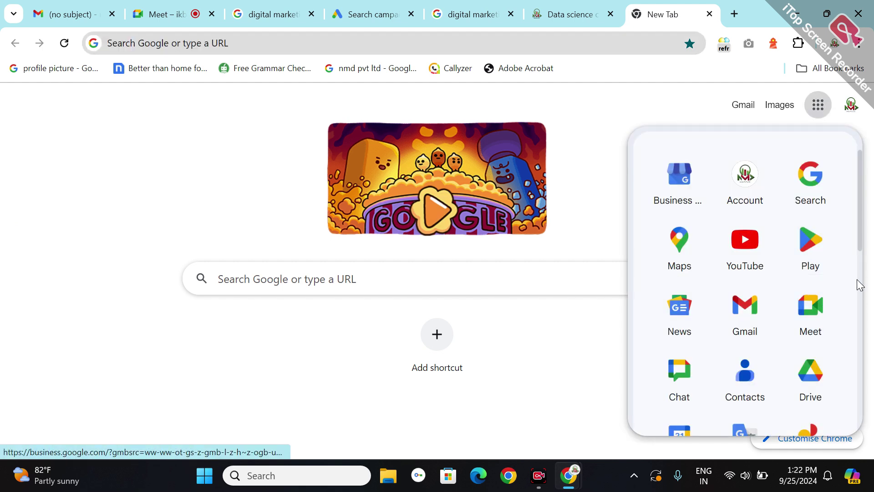
scroll(855, 295, down, 5)
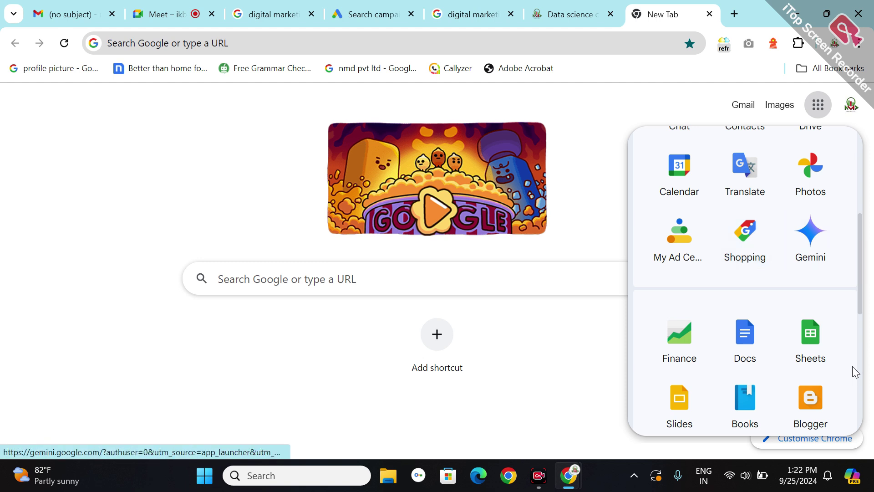
click(744, 346)
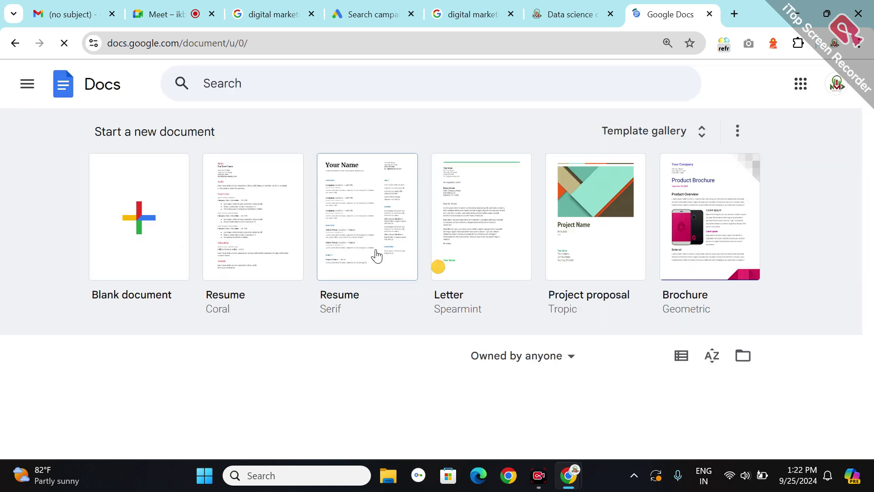
click(870, 294)
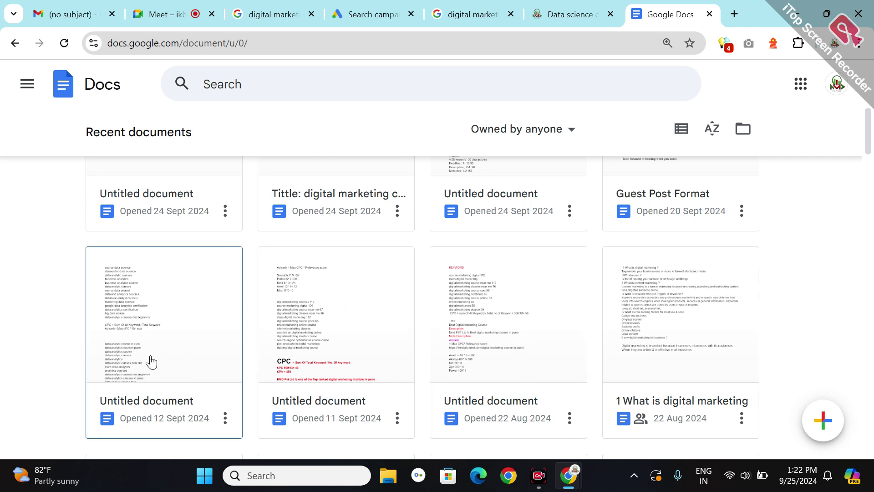
click(145, 325)
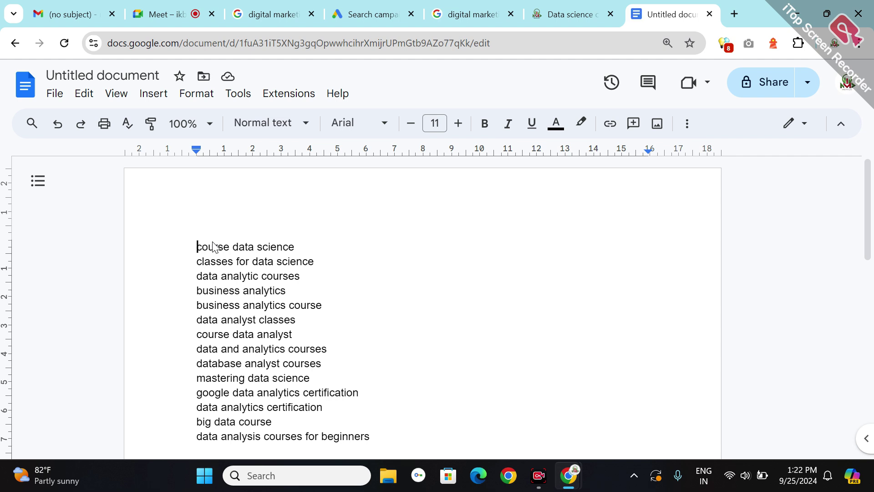
- Select and copy the keyword lines, excluding the CPC and Ad rank formulas
key(shift+Down)
key(shift+Down)
key(shift+Down)
key(shift+Down)
key(shift+Down)
key(shift+Down)
key(shift+Down)
key(shift+Down)
key(shift+Down)
key(shift+Down)
key(shift+Down)
key(shift+Down)
key(shift+Down)
key(shift+Down)
key(shift+Down)
key(shift+Down)
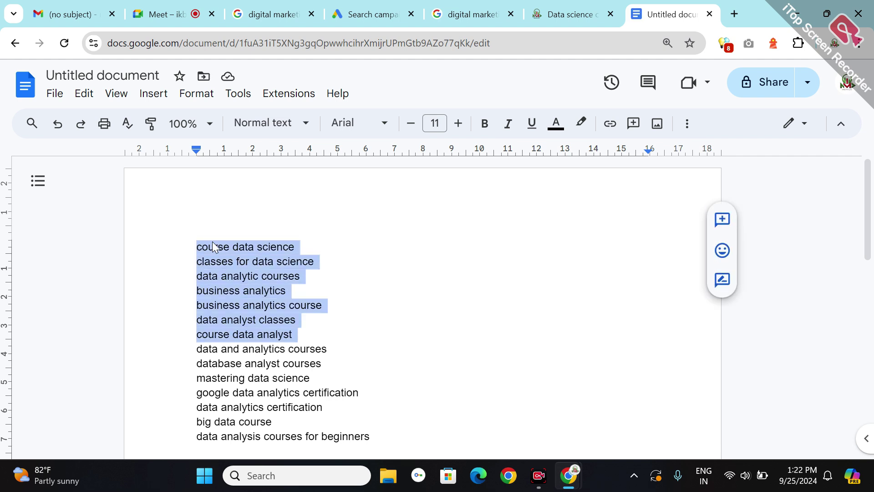
scroll(212, 242, down, 1)
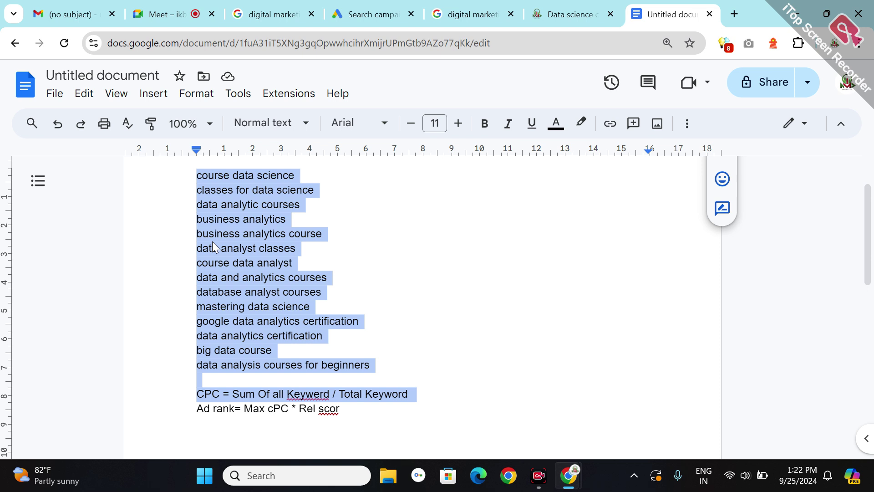
key(shift+Up)
key(shift+Up)
key(ctrl+c)
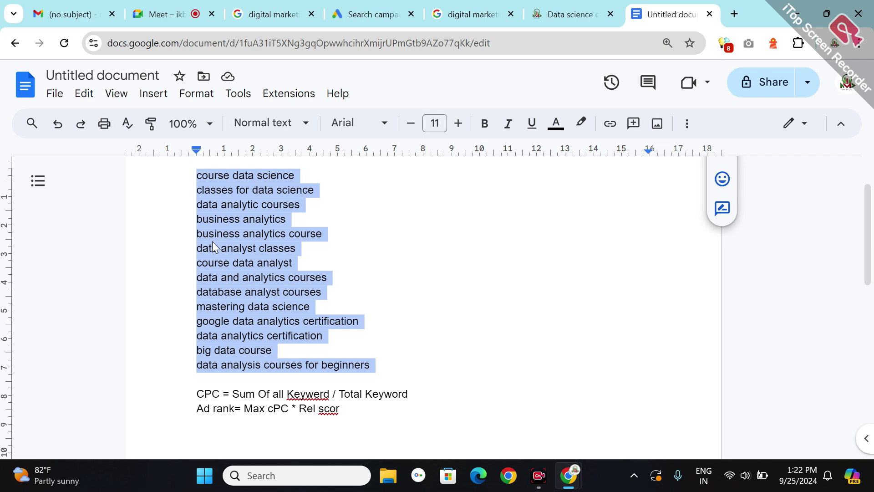
click(358, 9)
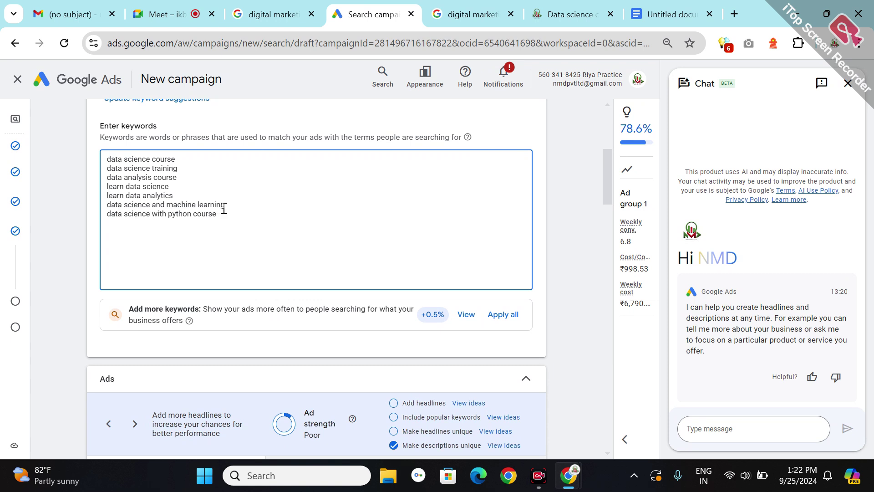
- Paste the Docs keywords into Ad group 1's list and remove 'big data course'
key(Return)
key(ctrl+v)
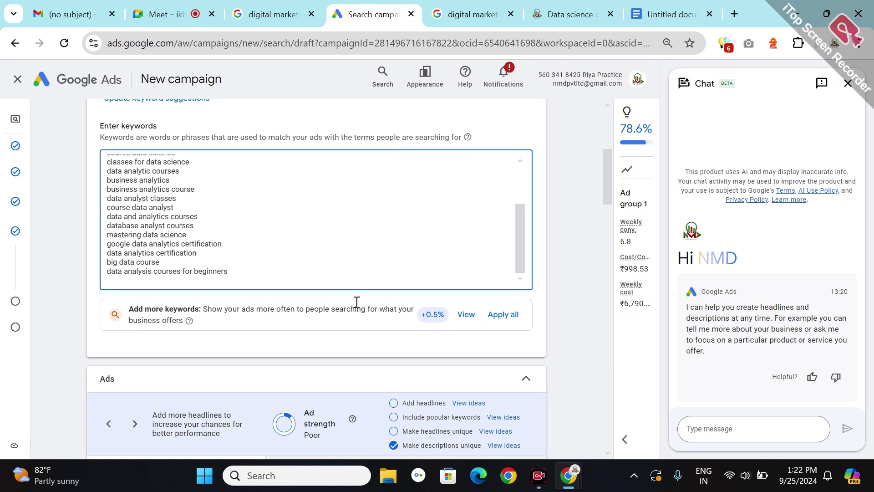
triple_click(146, 258)
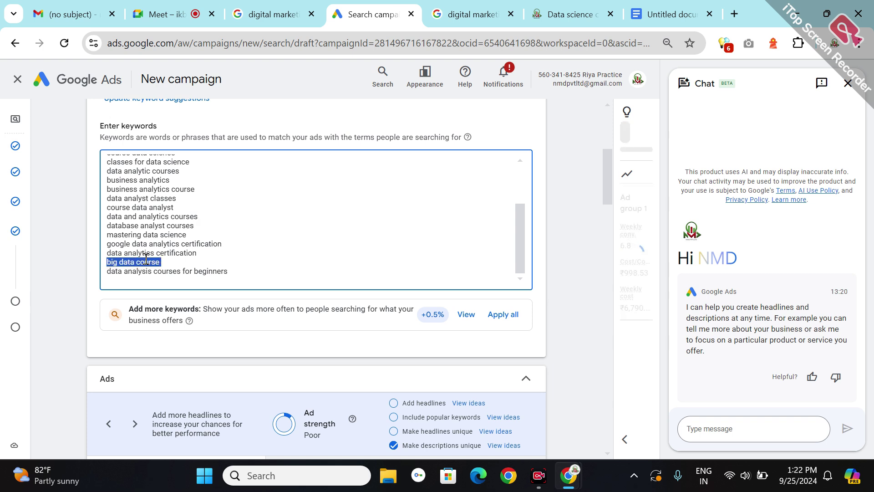
key(BackSpace)
key(BackSpace)
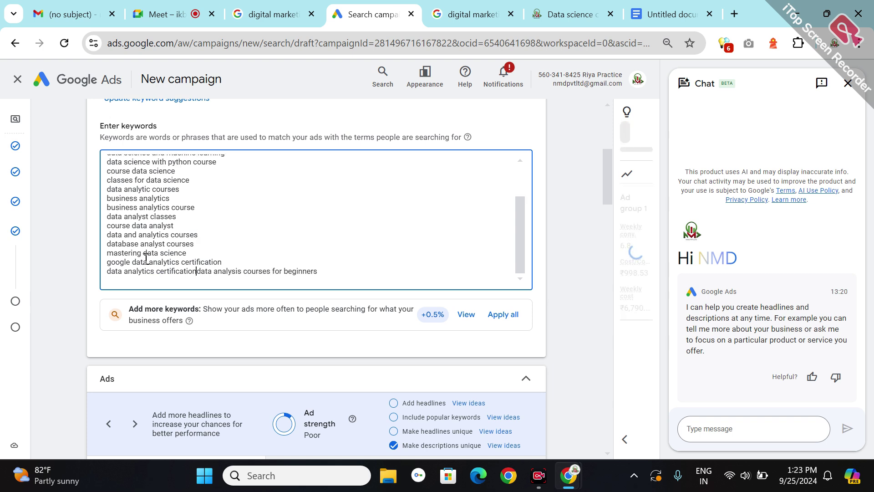
key(Return)
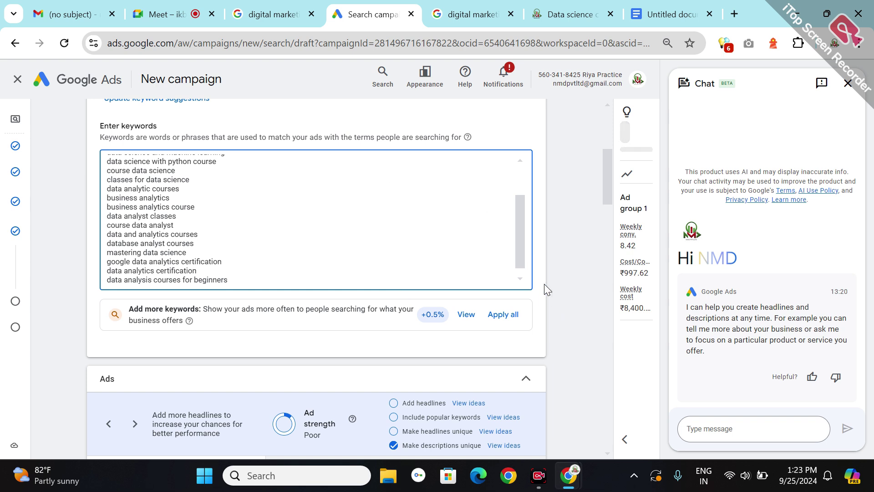
click(542, 321)
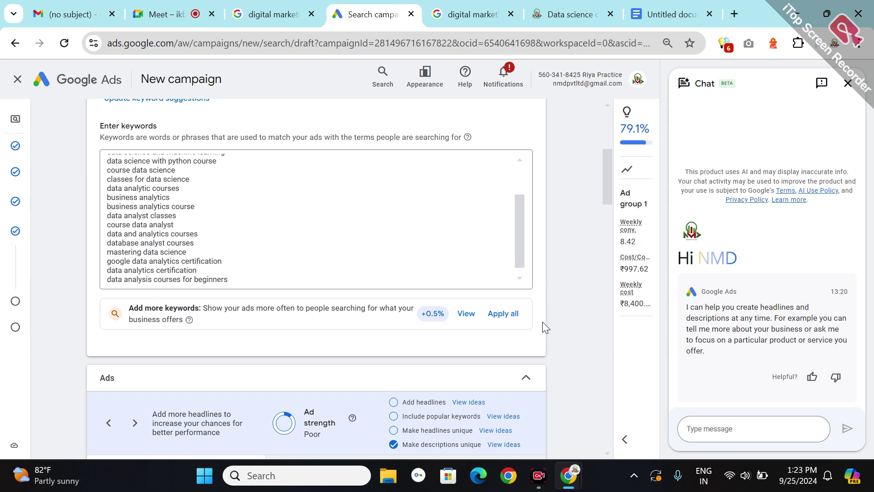
- Close the chat assistant panel
scroll(542, 321, down, 4)
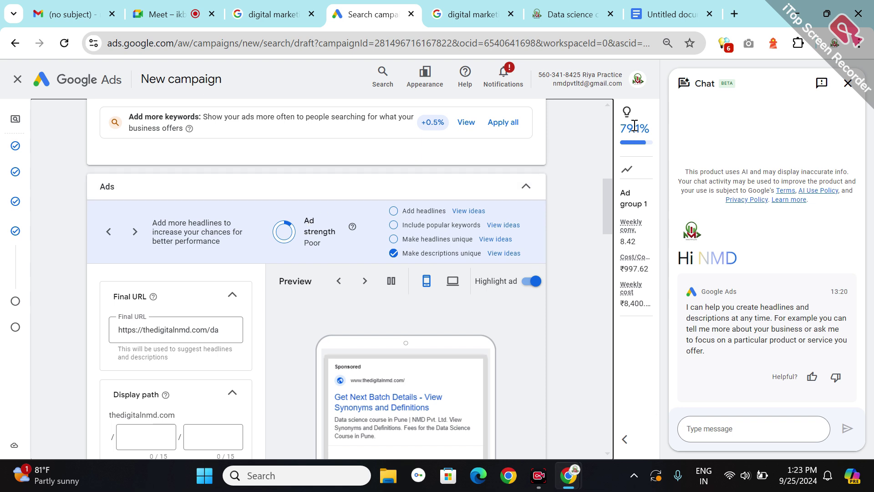
click(842, 91)
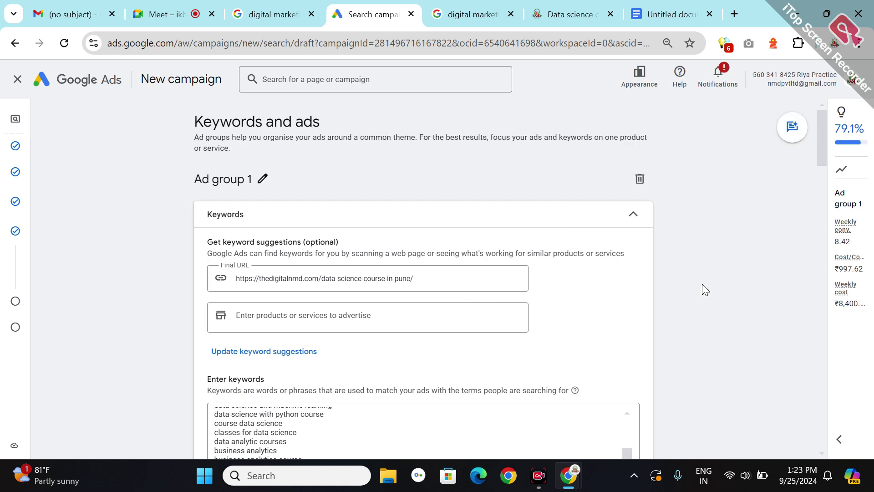
scroll(702, 284, down, 8)
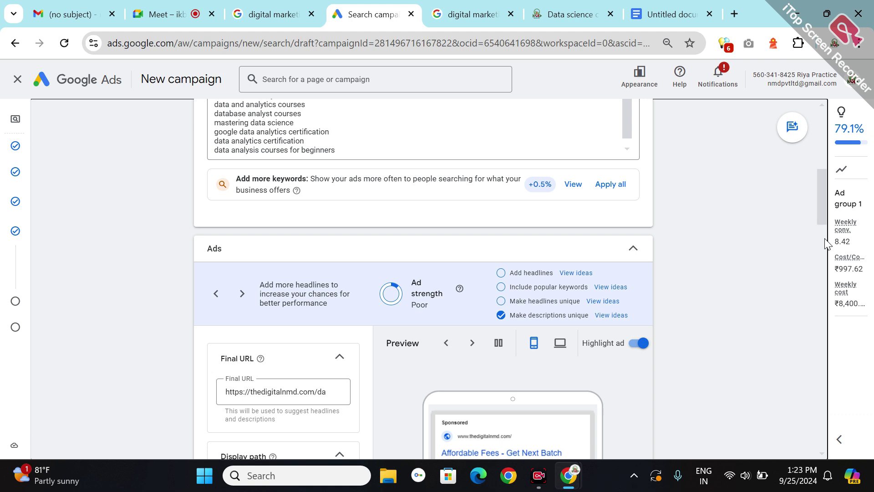
scroll(383, 204, down, 6)
- Fill the two display path fields with 'Data Science' and 'Courses'
click(251, 176)
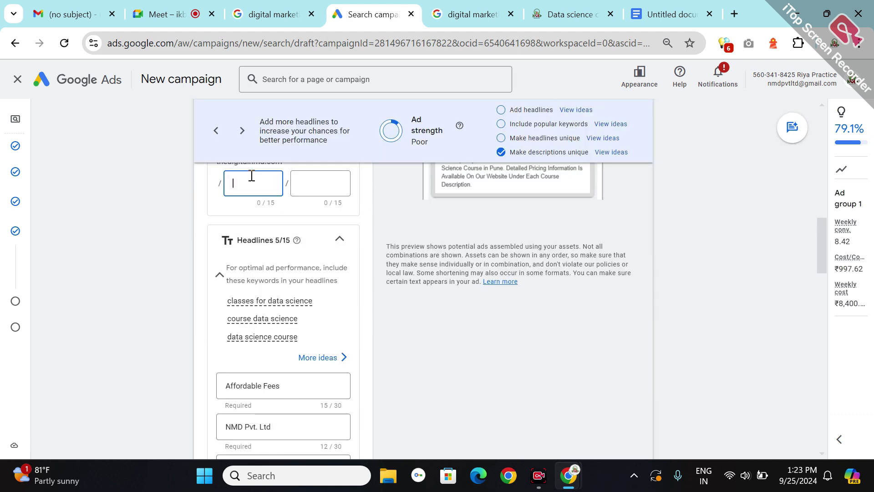
text(dA)
key(BackSpace)
key(BackSpace)
key(BackSpace)
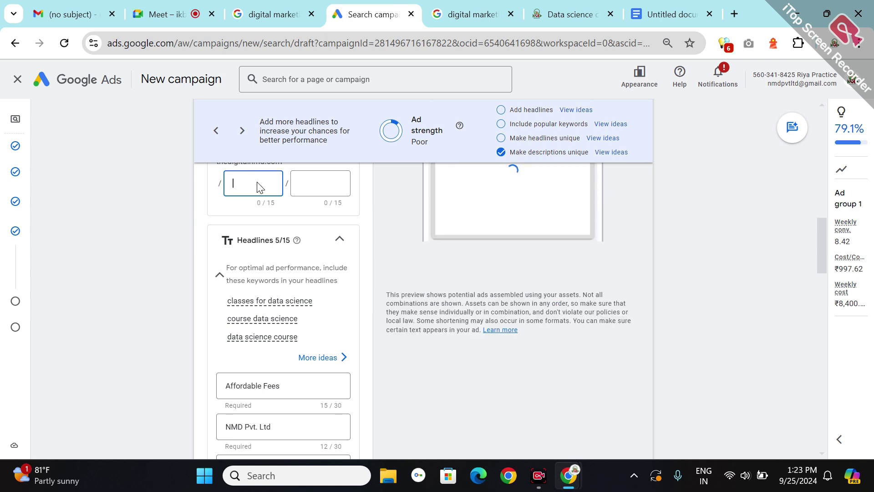
text(Data)
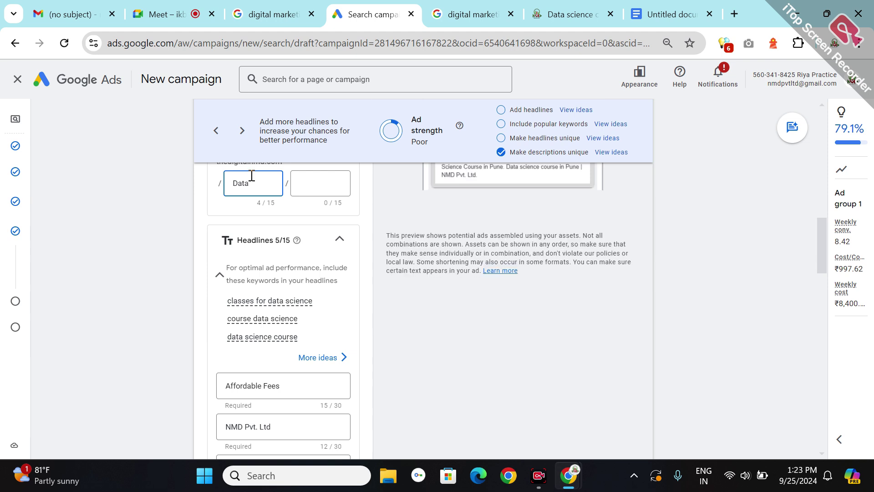
text( analy)
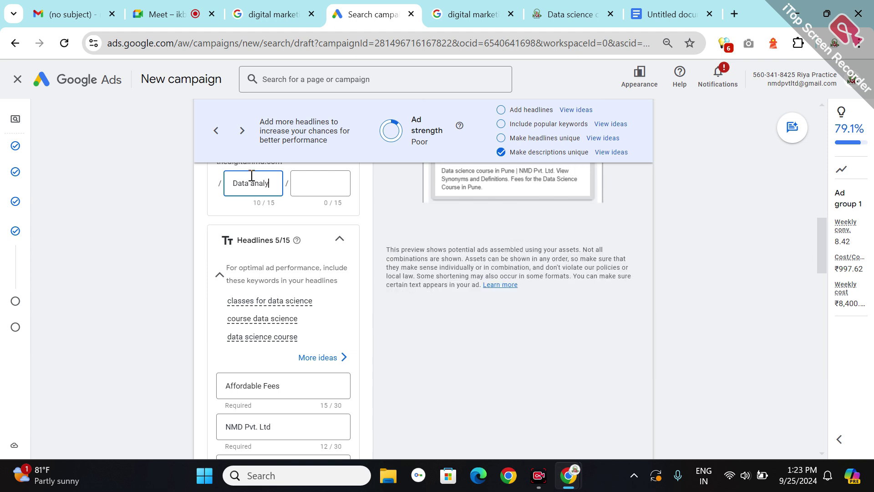
key(BackSpace)
key(BackSpace)
text(Science)
click(307, 178)
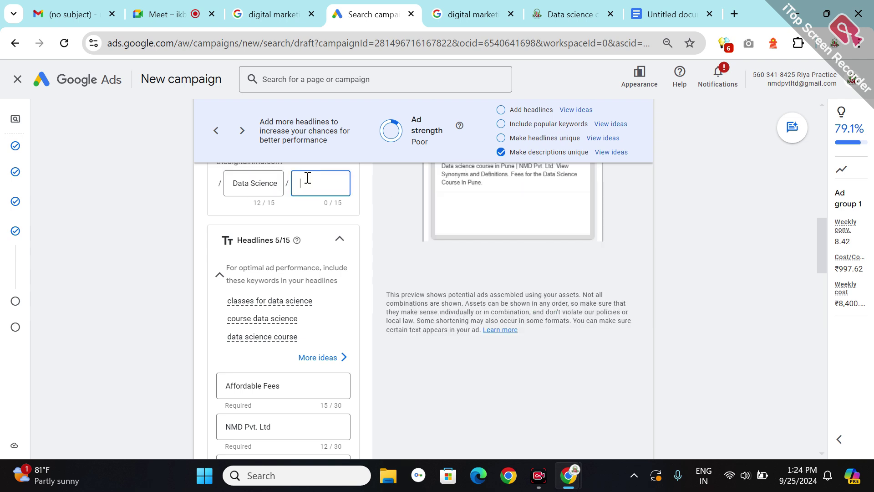
text(Courses)
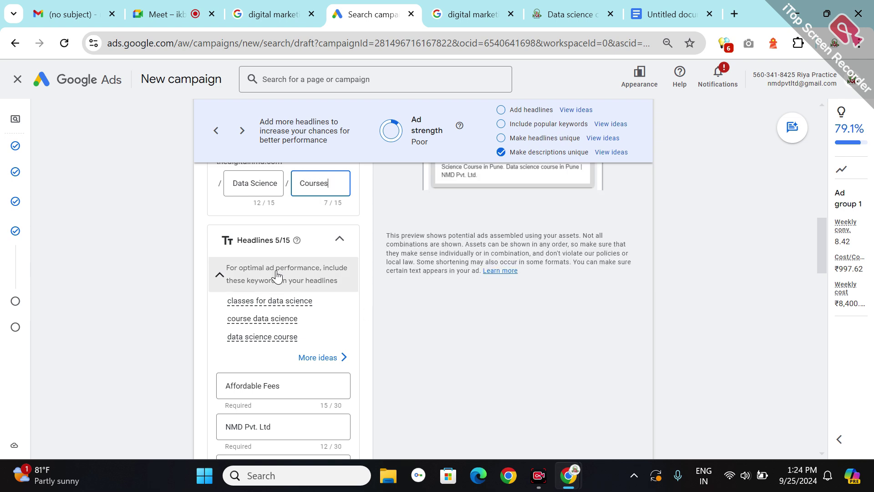
mouse_move(264, 302)
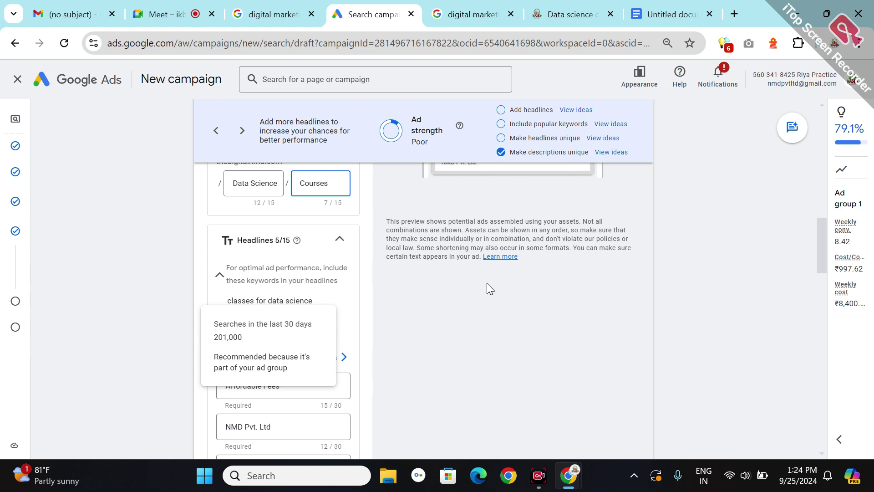
click(486, 281)
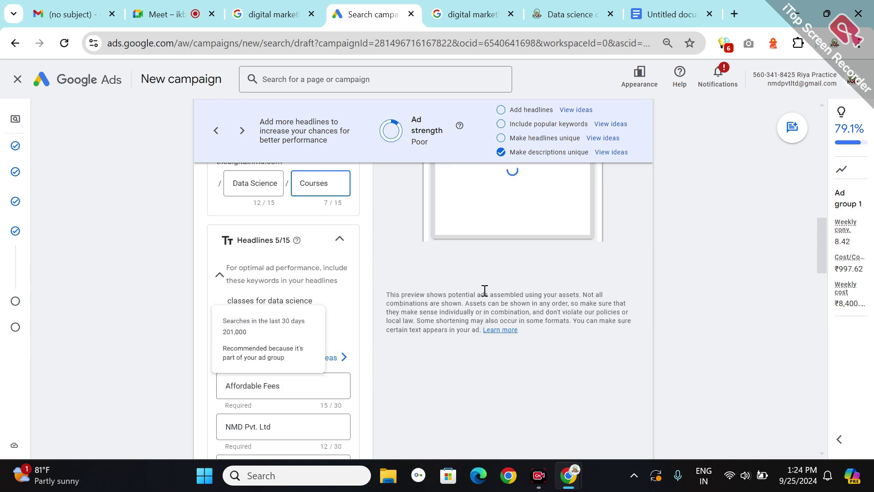
- Clear the Affordable Fees headline and enter '#1 Data science Institute' (25/30 characters)
triple_click(252, 381)
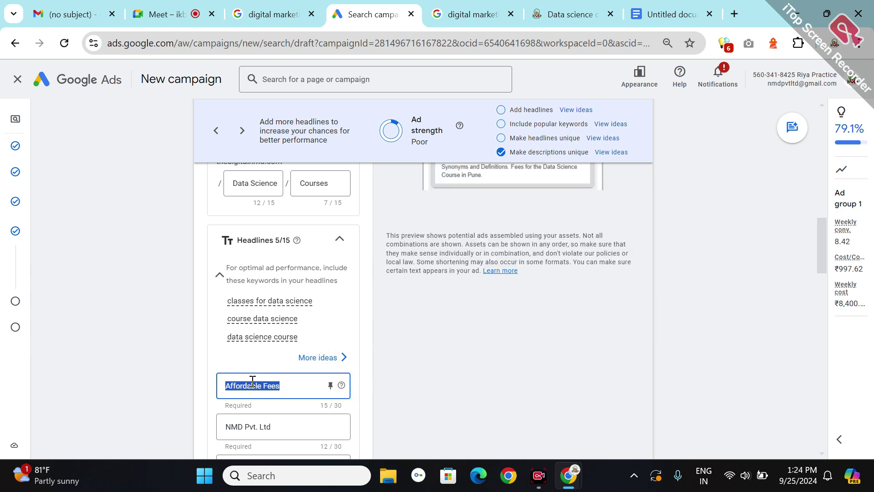
key(BackSpace)
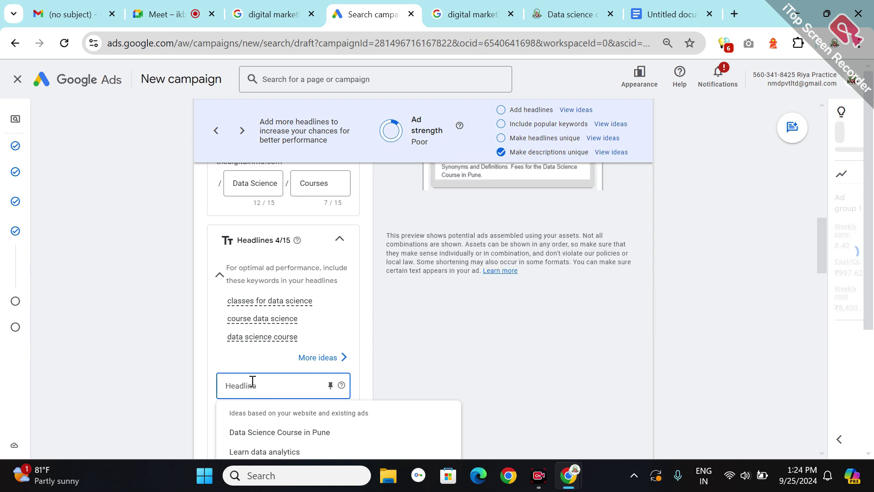
text(#1)
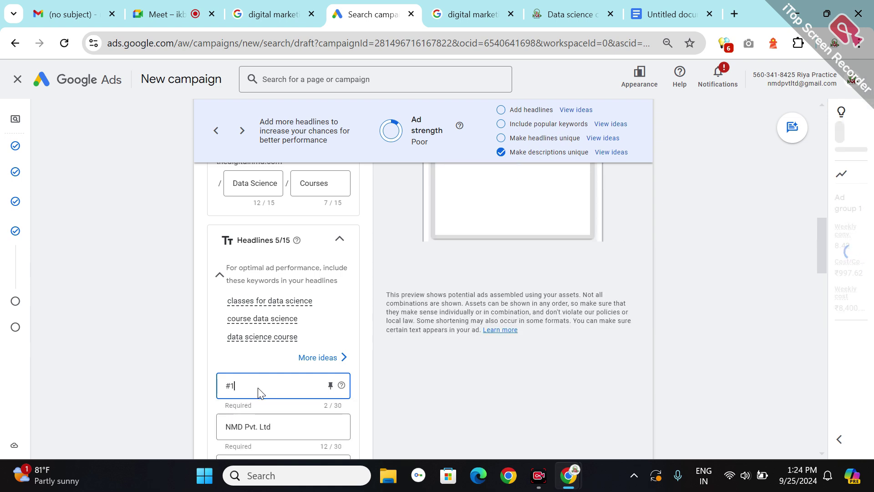
text( Data s)
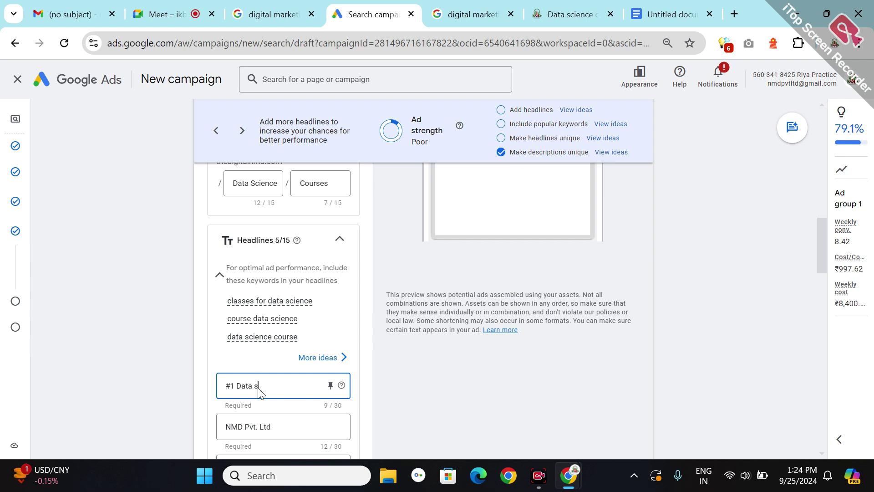
text(cience Insti)
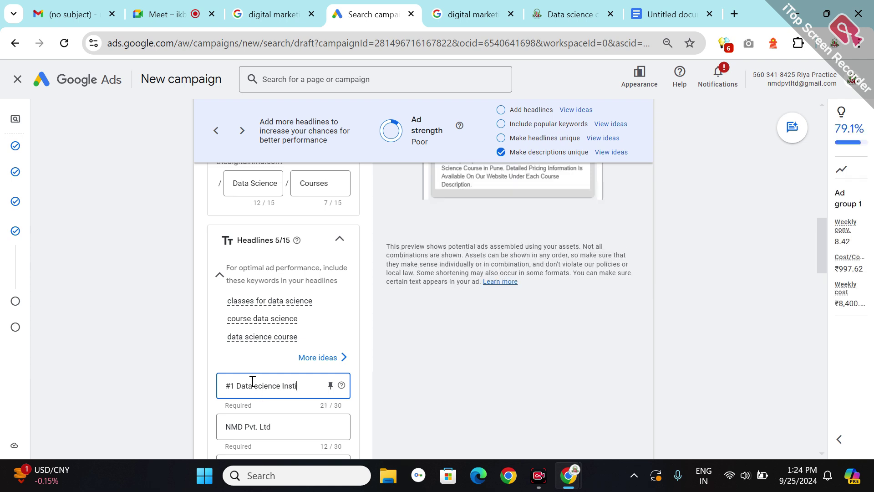
text(tut)
click(257, 425)
- Replace the NMD Pvt. Ltd headline with 'learn data science 100% Placement'
double_click(261, 425)
key(ctrl+a)
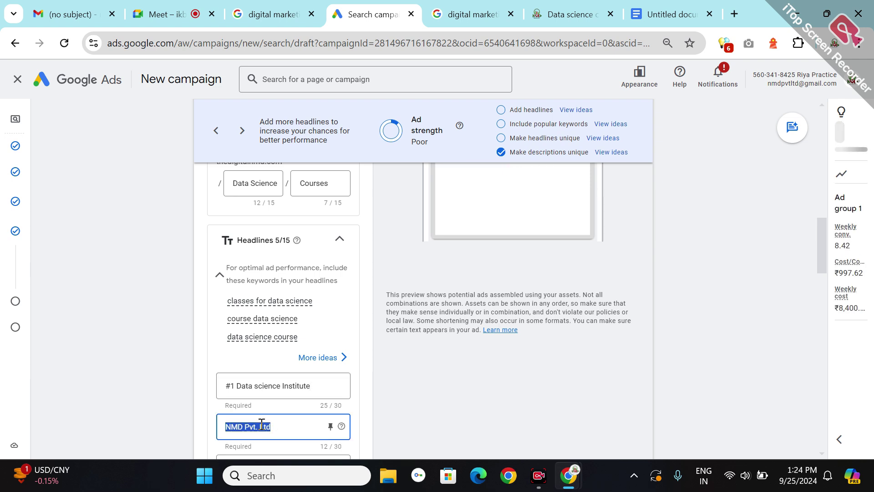
key(BackSpace)
text(Adm)
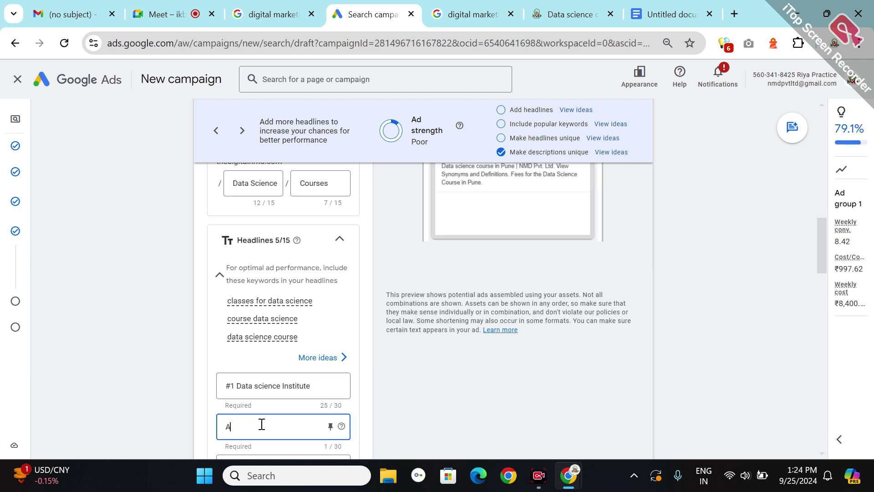
key(BackSpace)
key(BackSpace)
key(BackSpace)
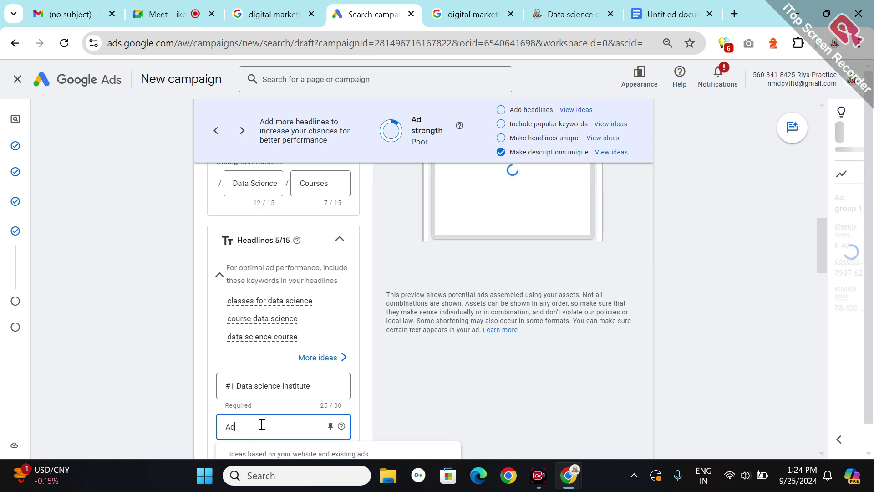
text((ea)
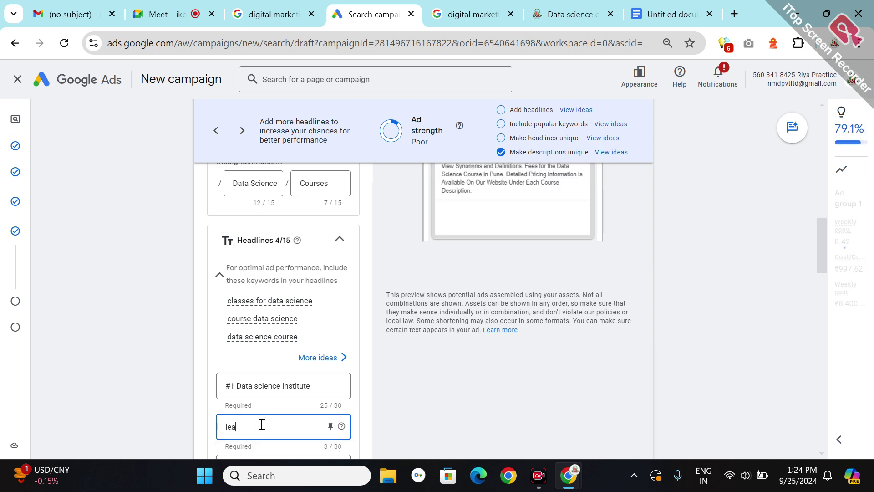
text(rn data)
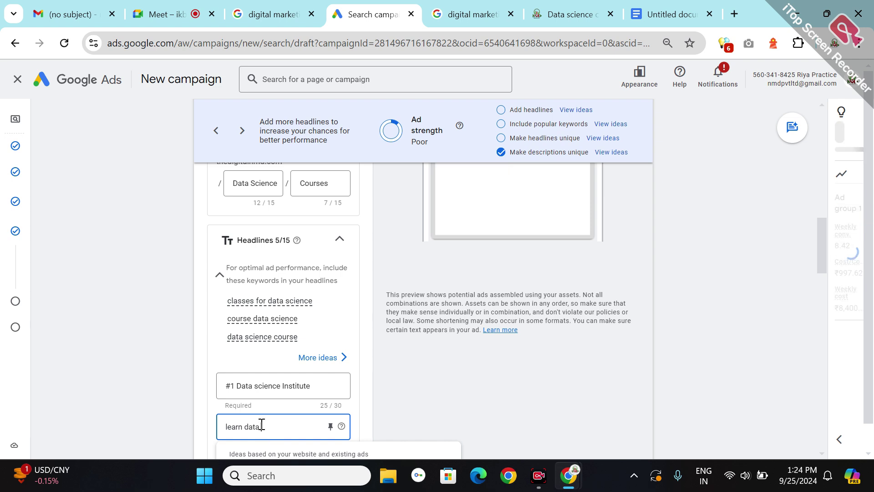
text( scien)
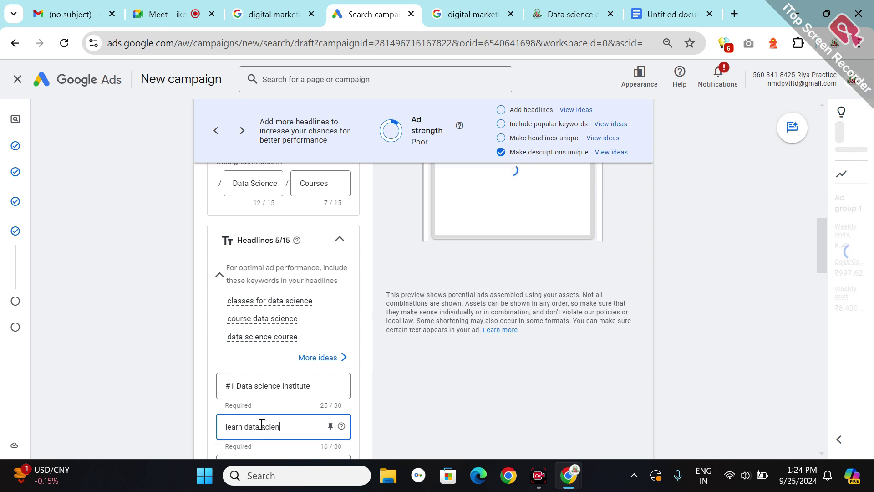
text(ce 100% Pl)
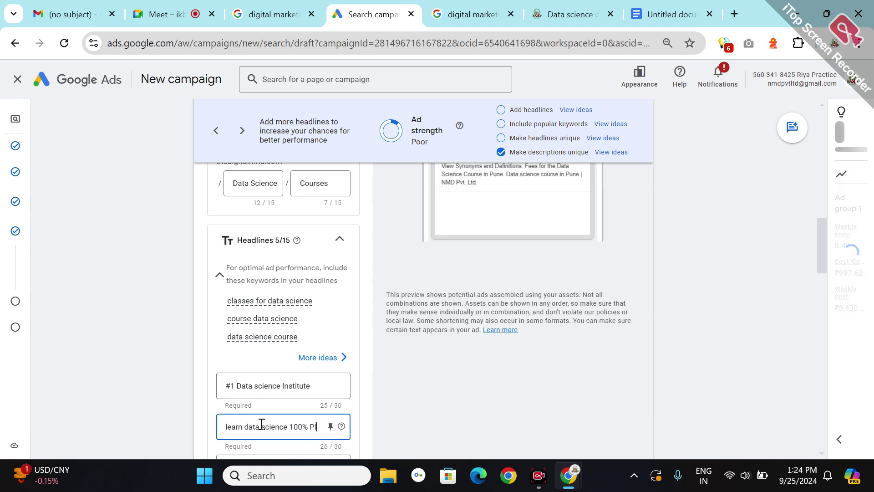
text(acement)
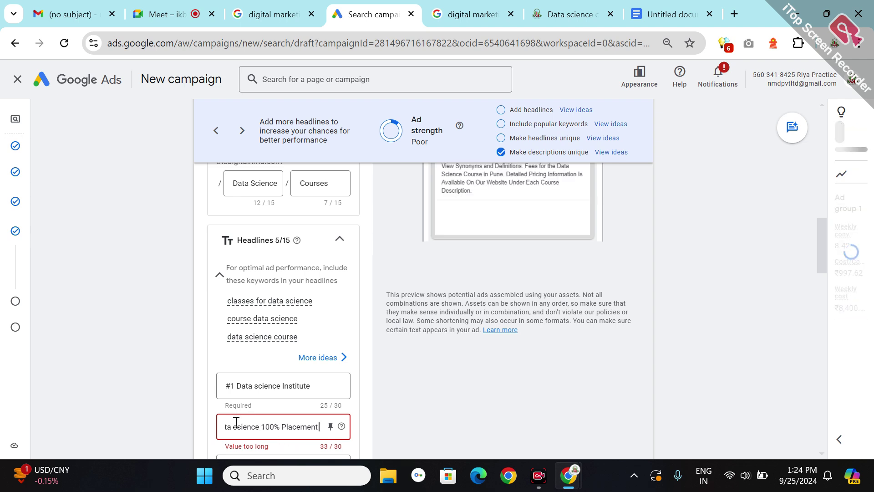
- Shorten the headline to 'learn data science 100% Placed' to fit 30 characters
double_click(239, 422)
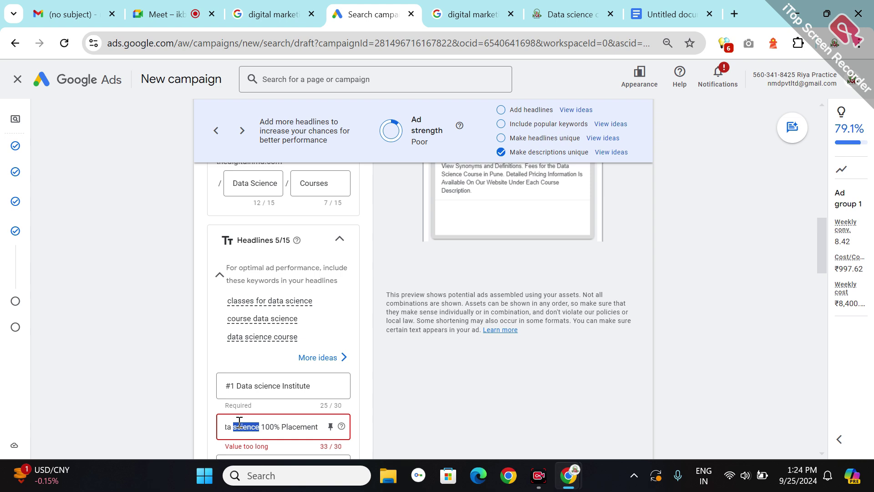
click(280, 426)
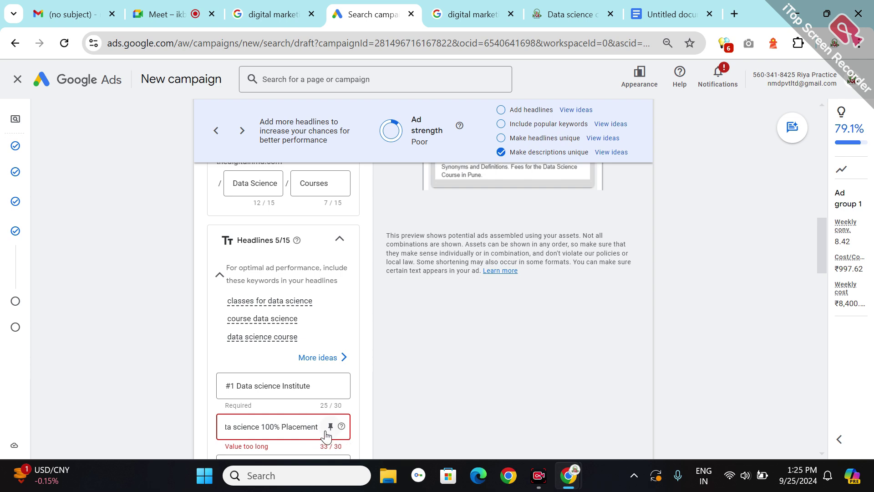
click(279, 422)
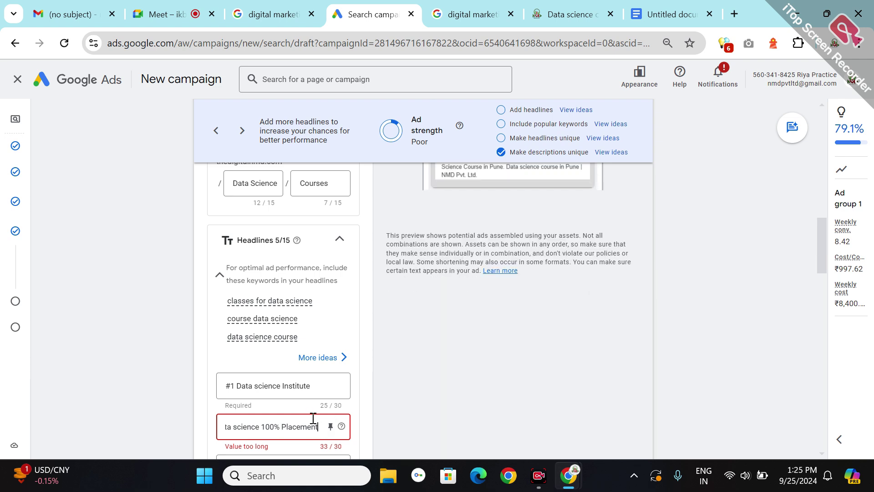
key(BackSpace)
key(BackSpace)
key(BackSpace)
key(BackSpace)
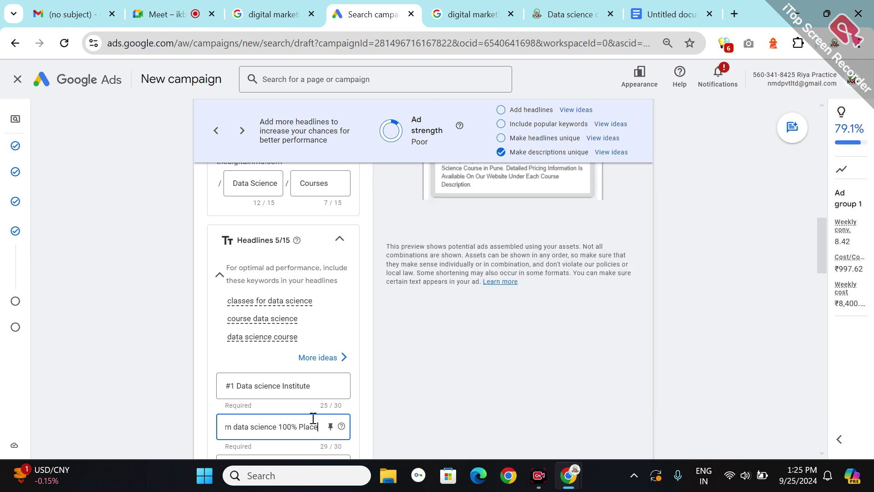
text(d)
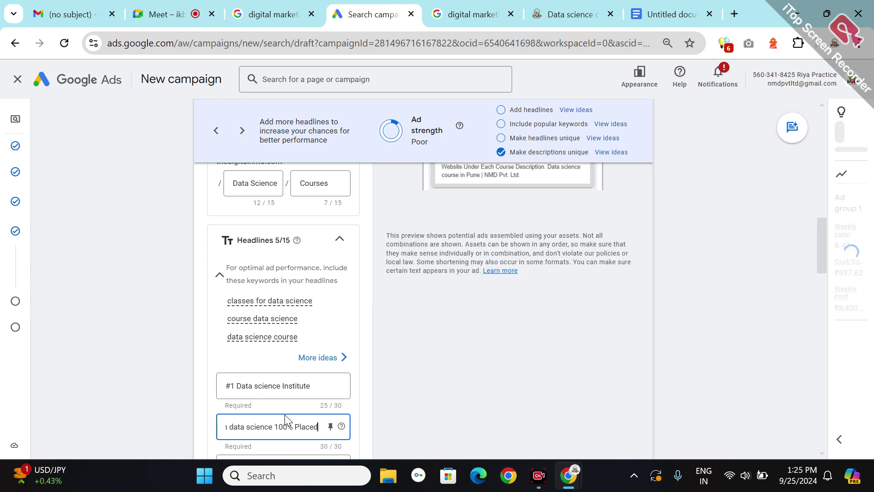
click(249, 354)
- Replace the synonyms-and-definitions headline with 'Data Science Course in Pune'
scroll(251, 358, down, 3)
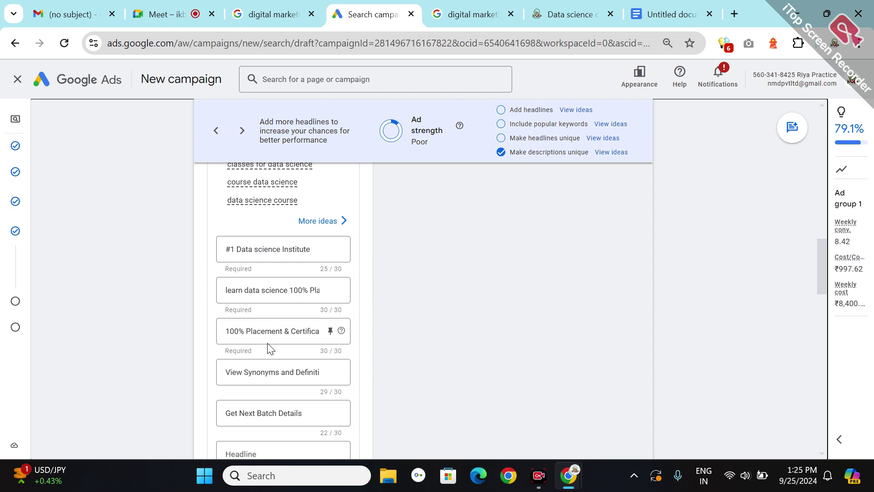
triple_click(254, 368)
key(BackSpace)
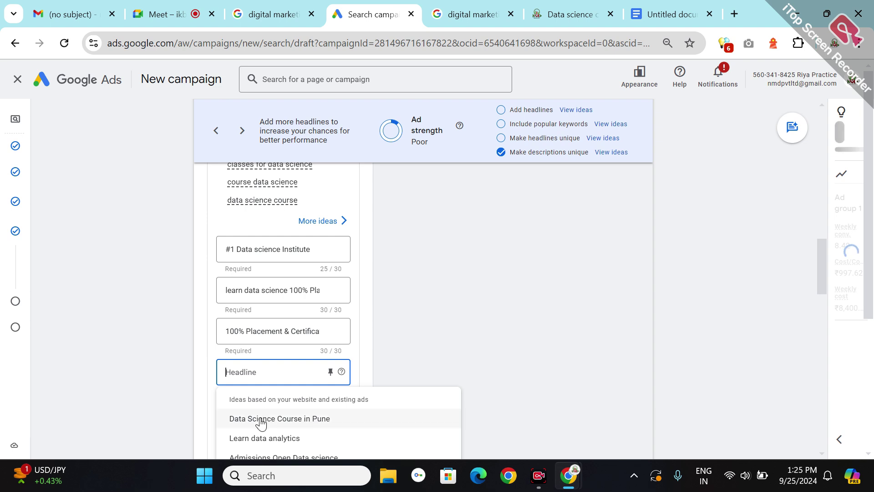
click(259, 419)
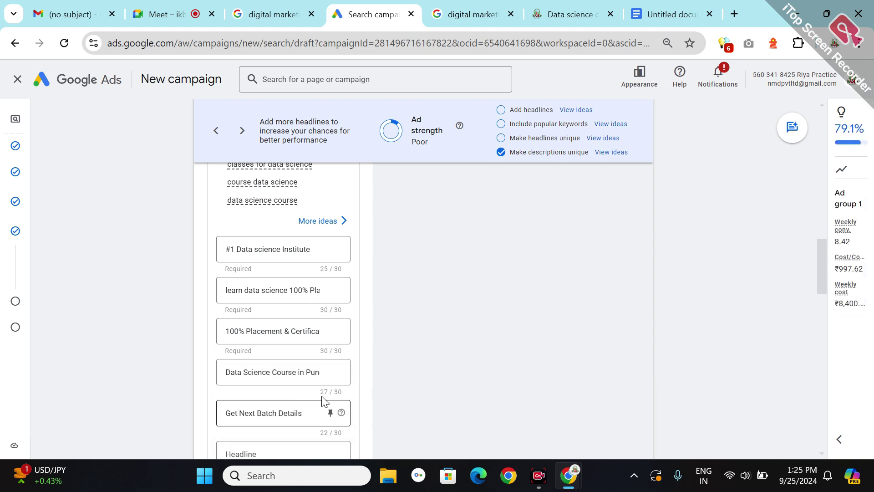
triple_click(280, 407)
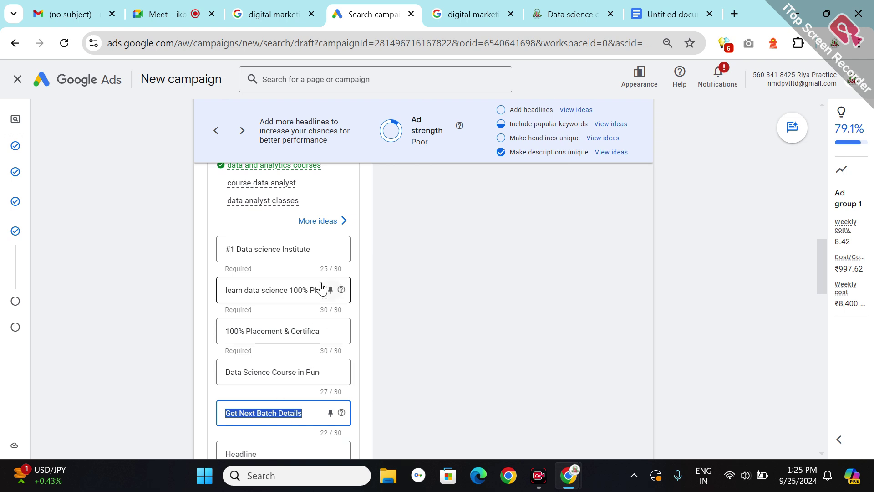
click(268, 184)
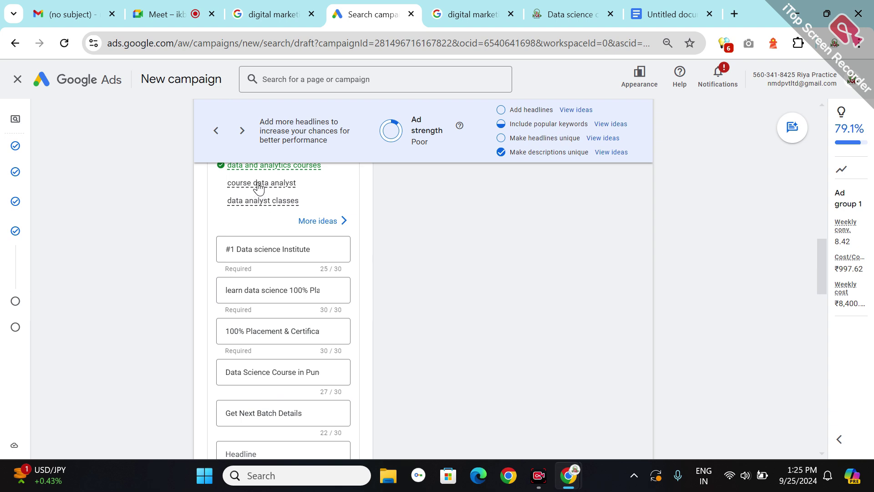
- Replace the 'Get Next Batch Details' headline with the suggested keyword 'course data analyst'
triple_click(258, 187)
key(ctrl+c)
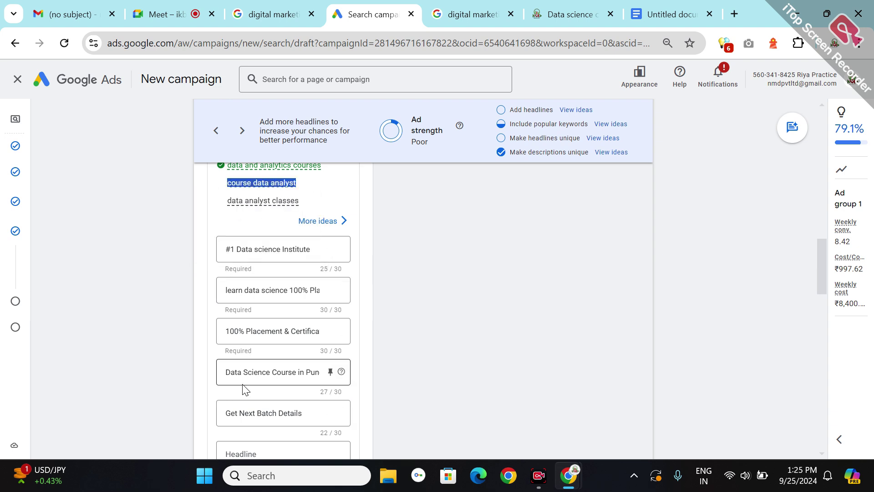
triple_click(256, 409)
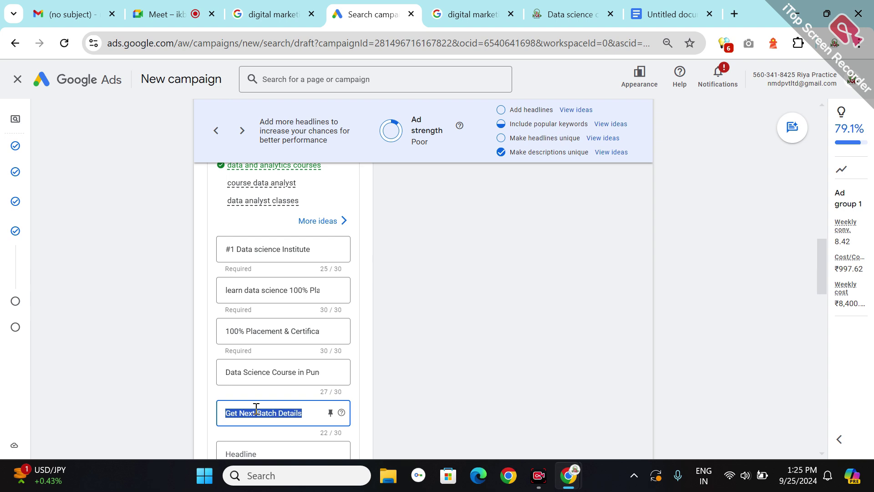
key(ctrl+v)
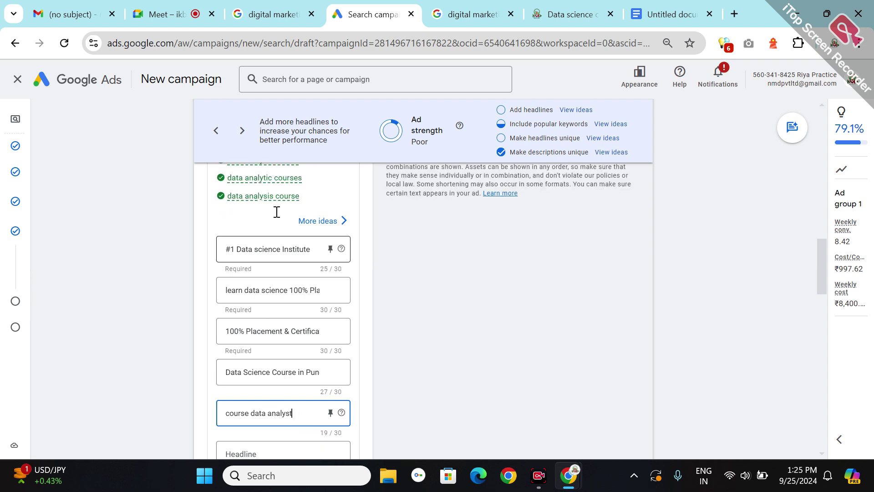
click(251, 207)
- Add the keyword suggestions 'business analytics' and 'database analyst courses' as new headlines
triple_click(251, 207)
key(ctrl+c)
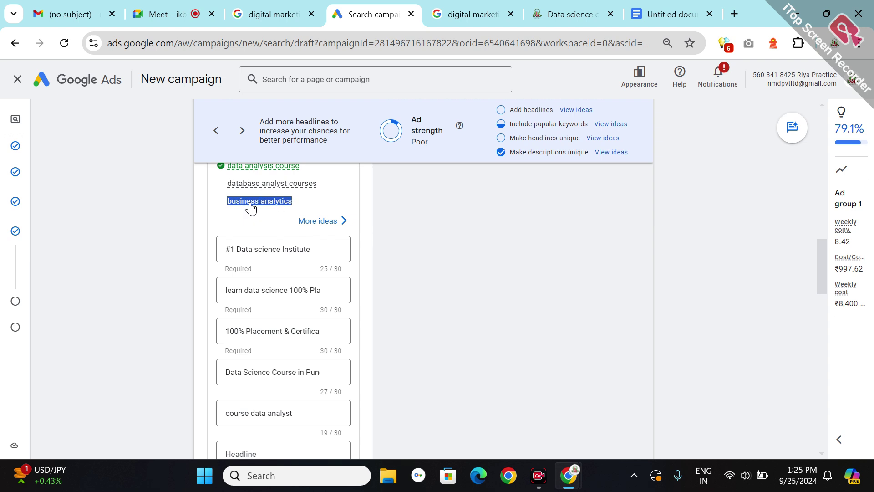
click(250, 449)
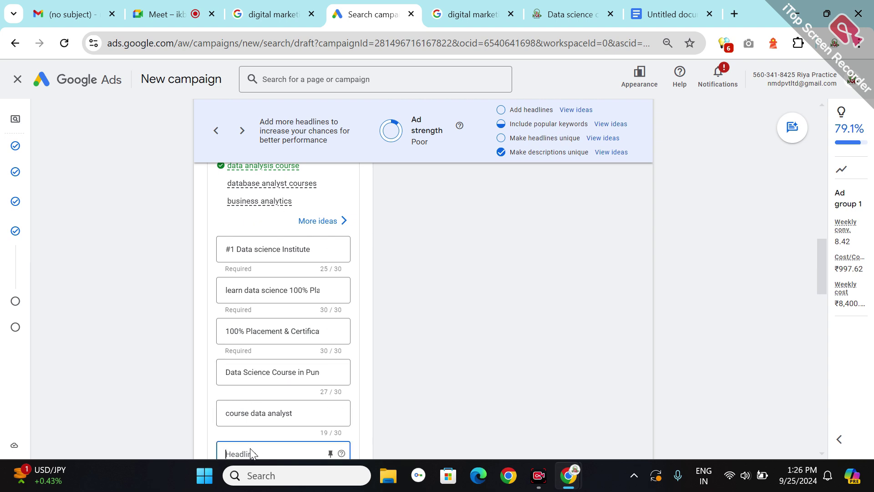
key(ctrl+v)
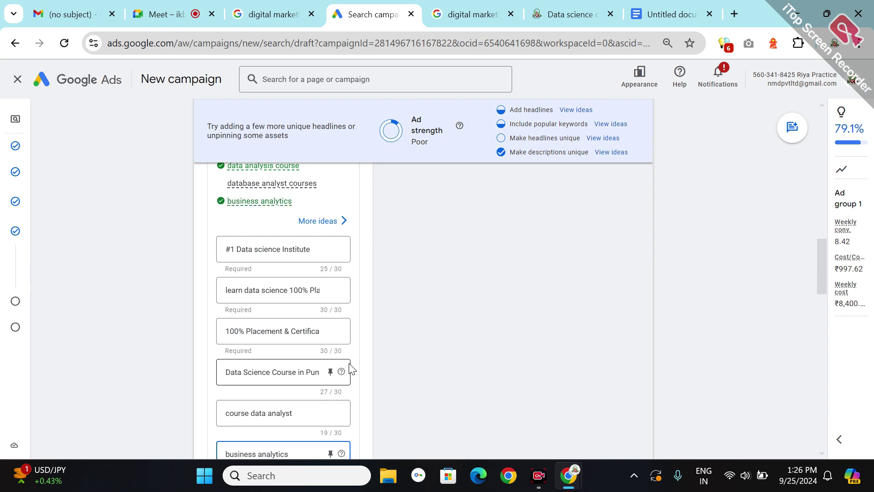
triple_click(285, 187)
key(ctrl+c)
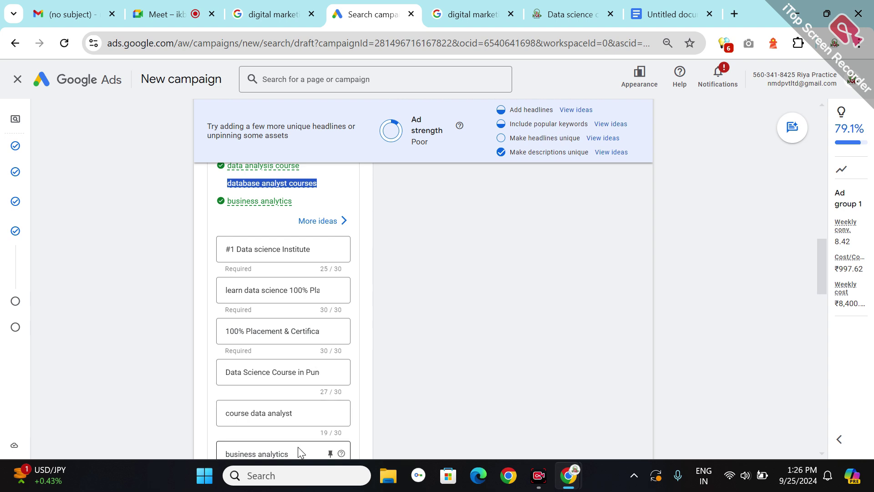
click(365, 376)
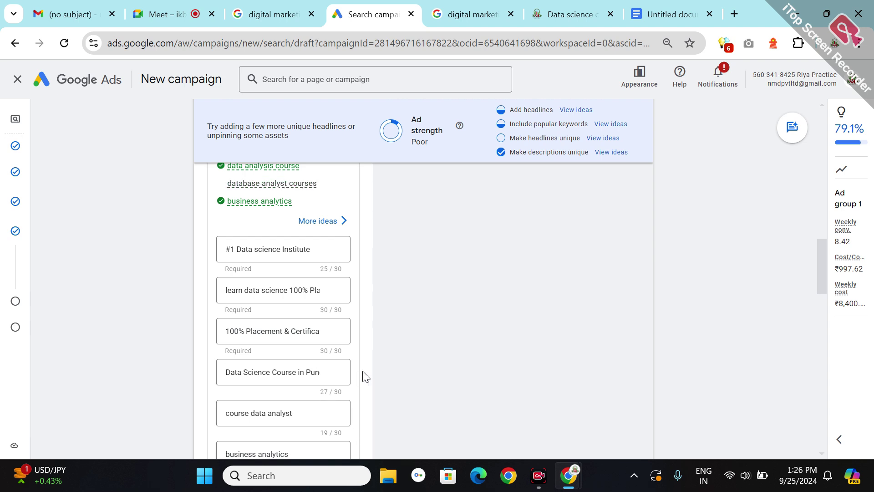
scroll(365, 375, down, 2)
click(247, 404)
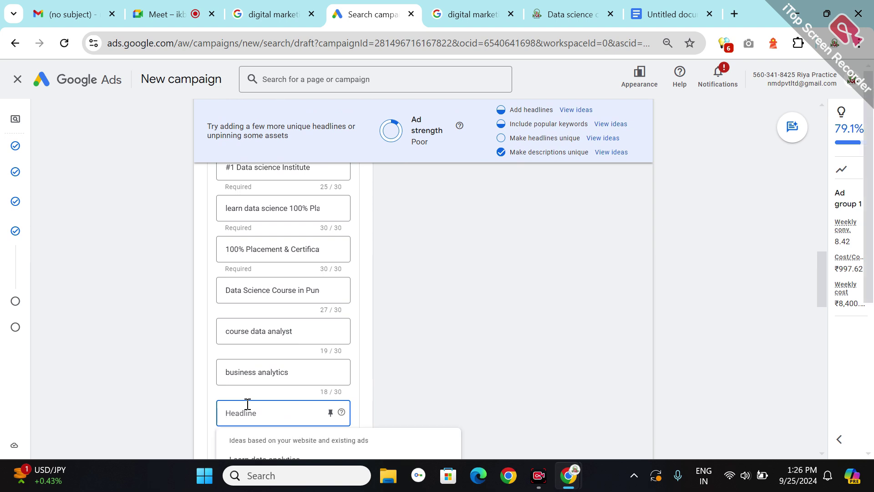
key(ctrl+v)
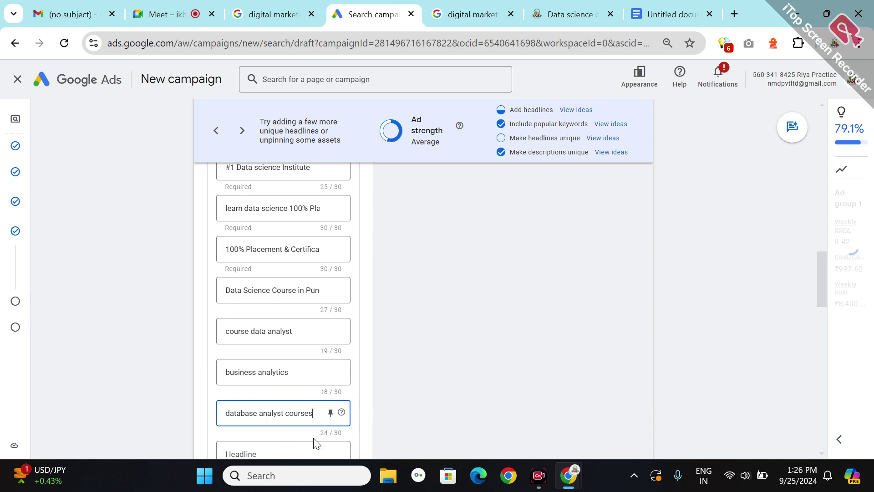
click(279, 446)
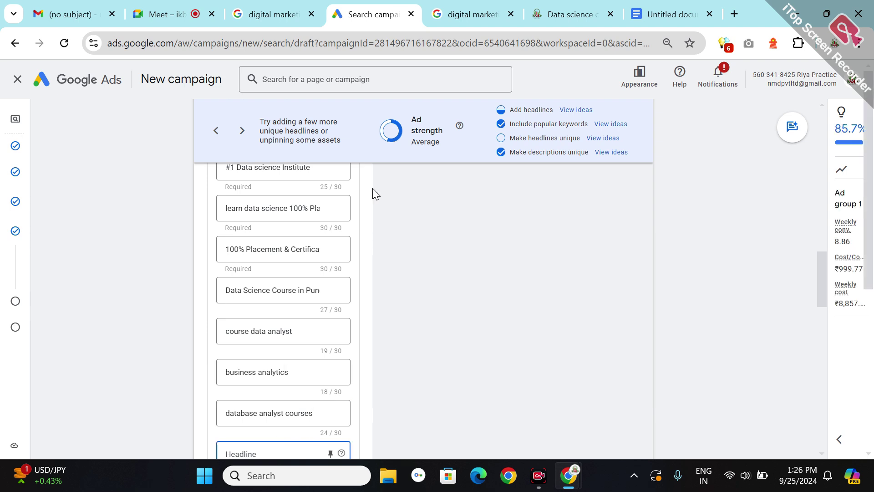
- Add five suggested headlines: 100% Placement, Learn data analytics, Admissions Open Data science, NMD Pvt. Ltd, 100% Placement gauranty
click(601, 141)
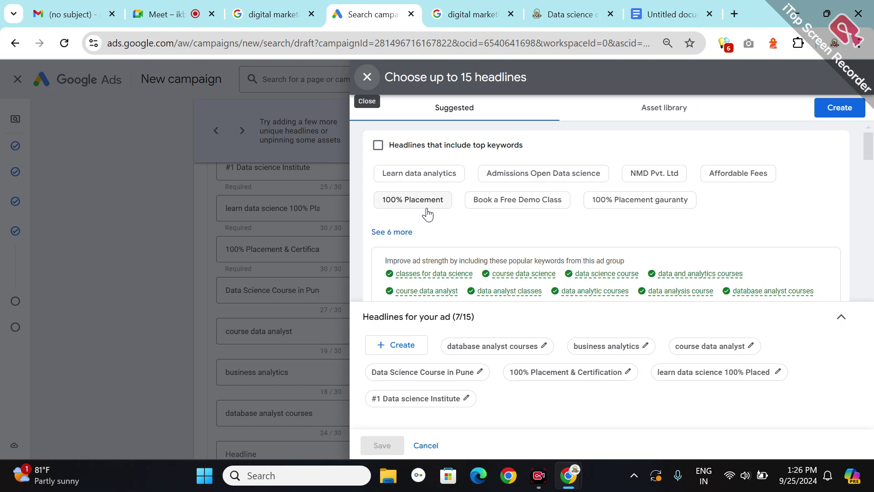
click(412, 201)
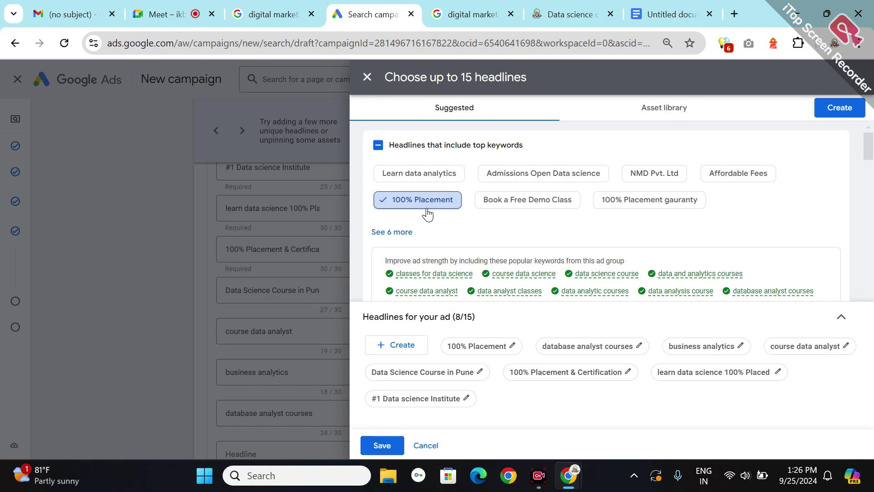
click(420, 173)
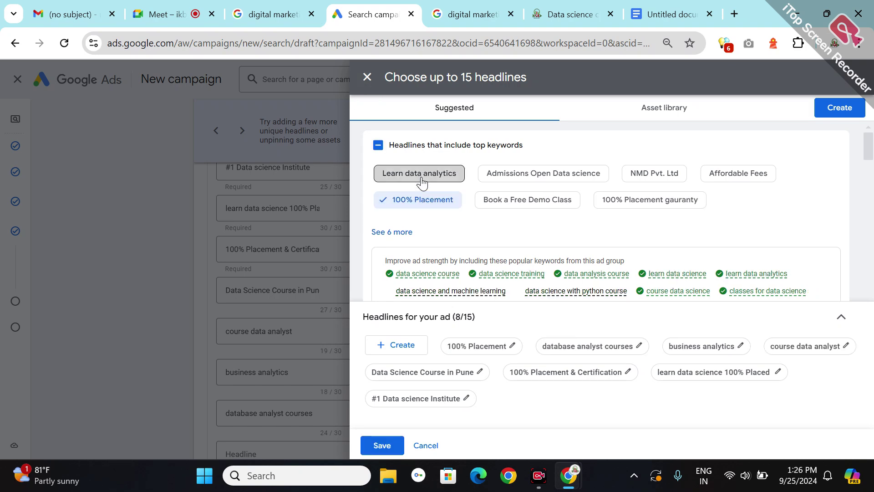
click(557, 175)
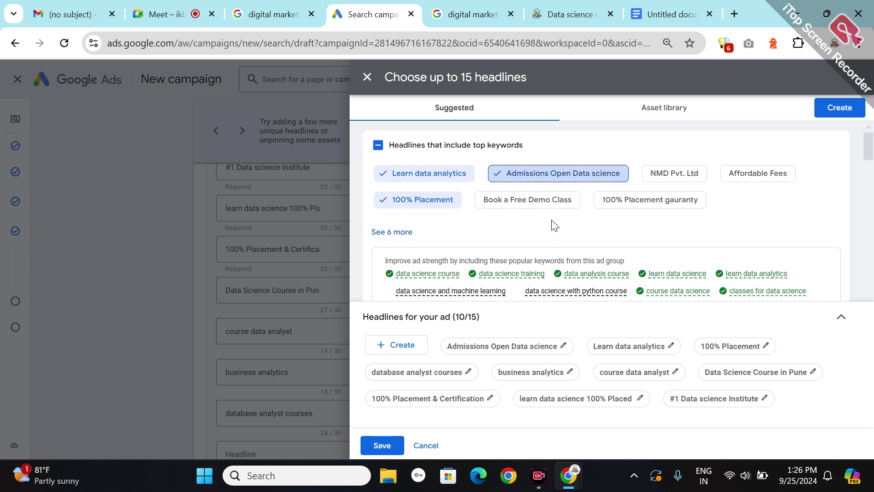
click(676, 179)
click(630, 207)
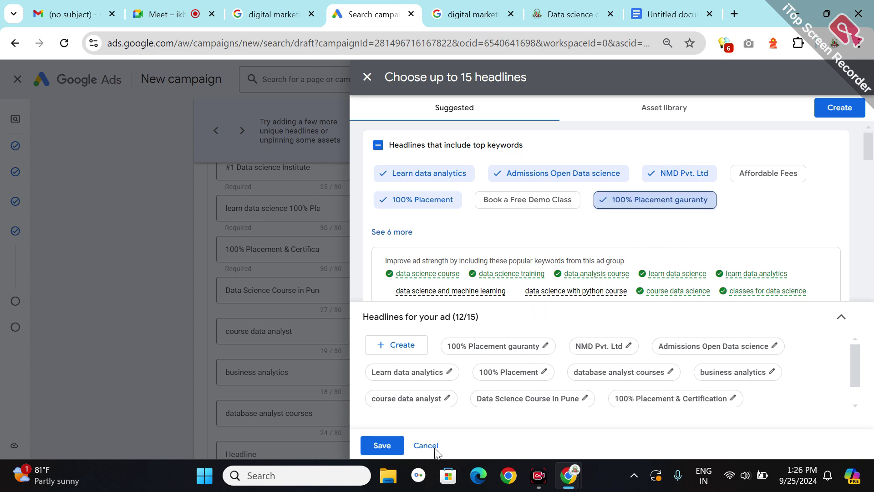
click(382, 445)
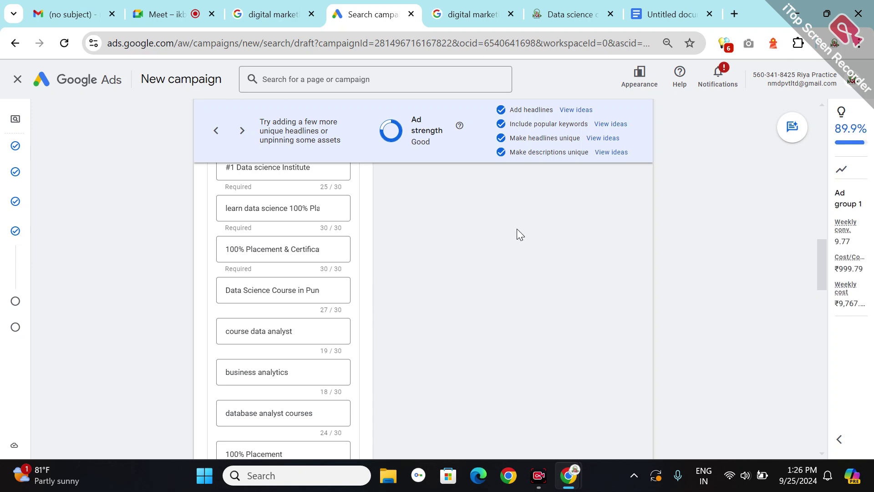
- Fill an empty headline with the idea 'Get Next Batch Details'
scroll(397, 286, down, 5)
scroll(397, 284, down, 2)
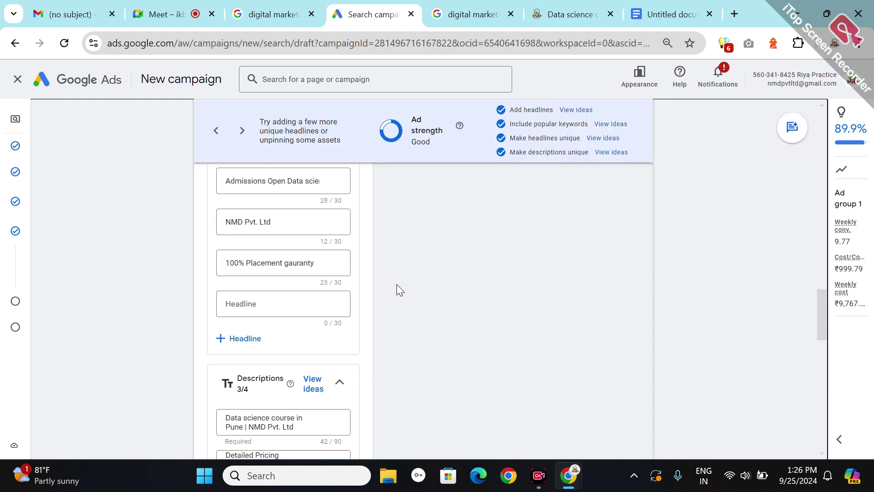
click(258, 292)
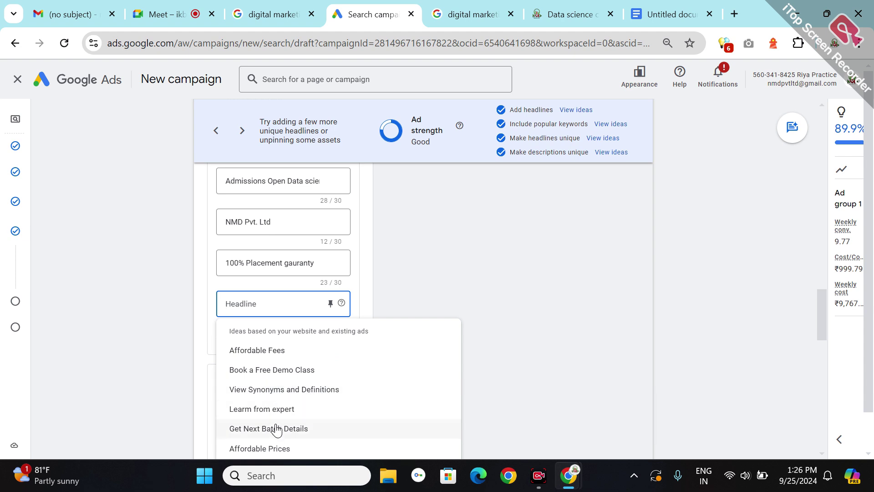
click(280, 425)
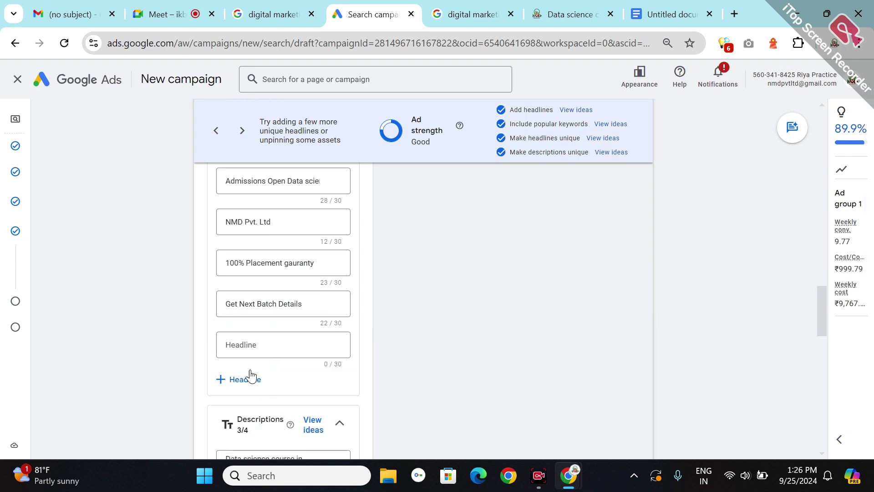
- Add the headline '100% Internship Data science', trimmed to fit 30 characters
click(244, 339)
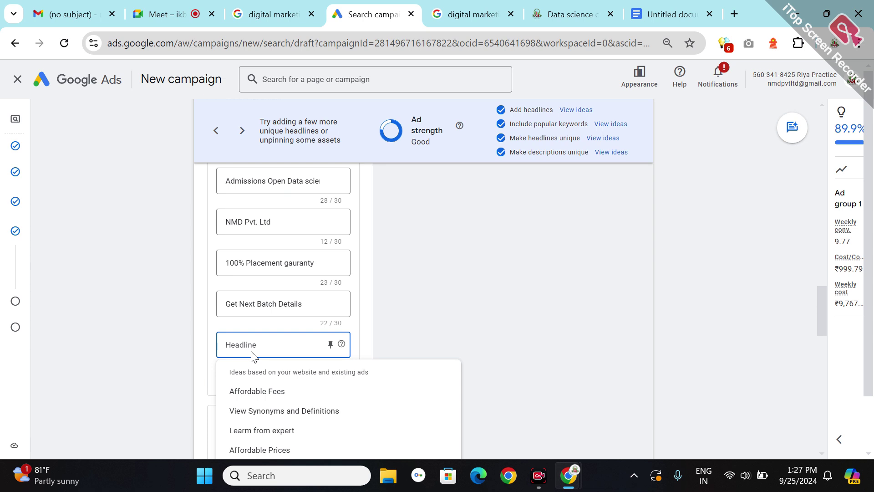
text(10)
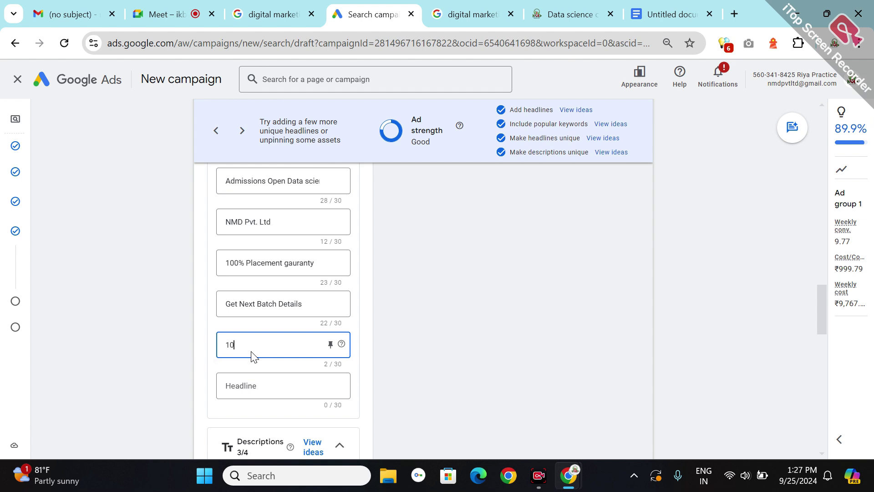
text(0)
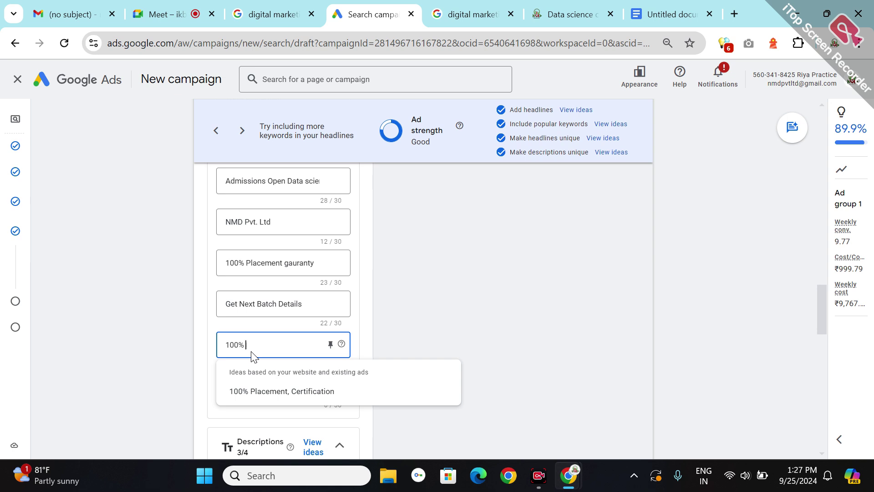
text(Internship)
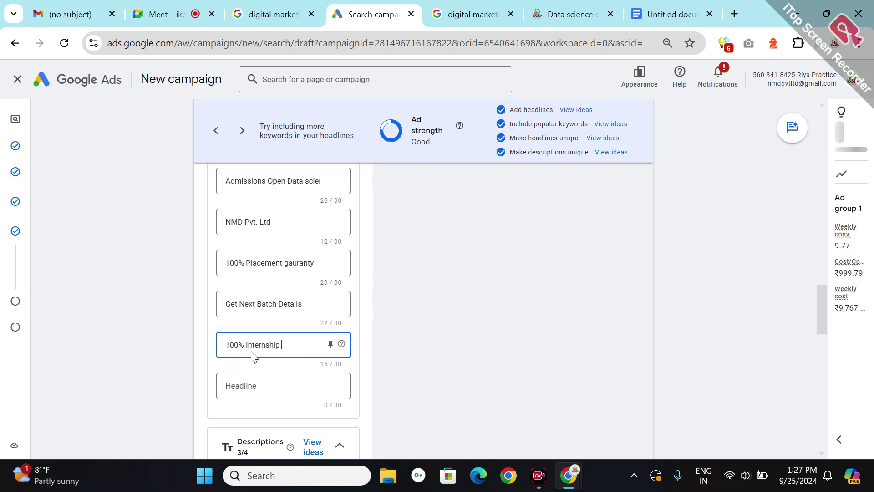
text( In Dat)
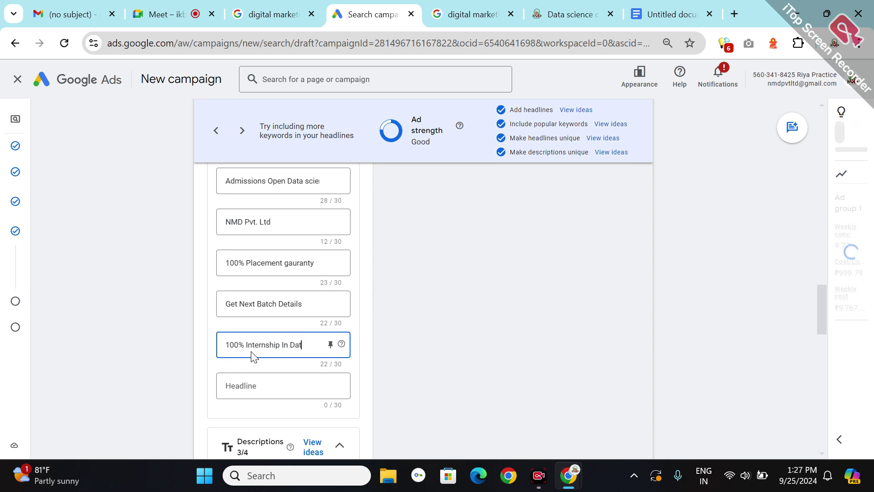
text(a sci)
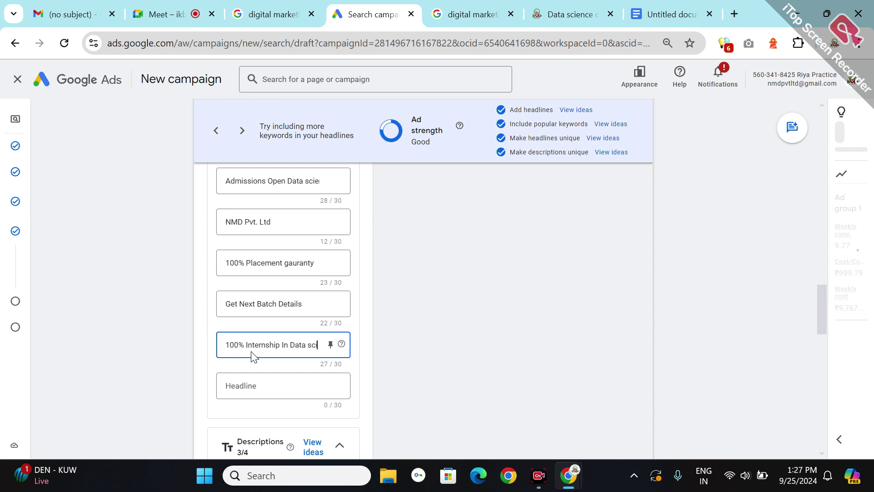
text(ence)
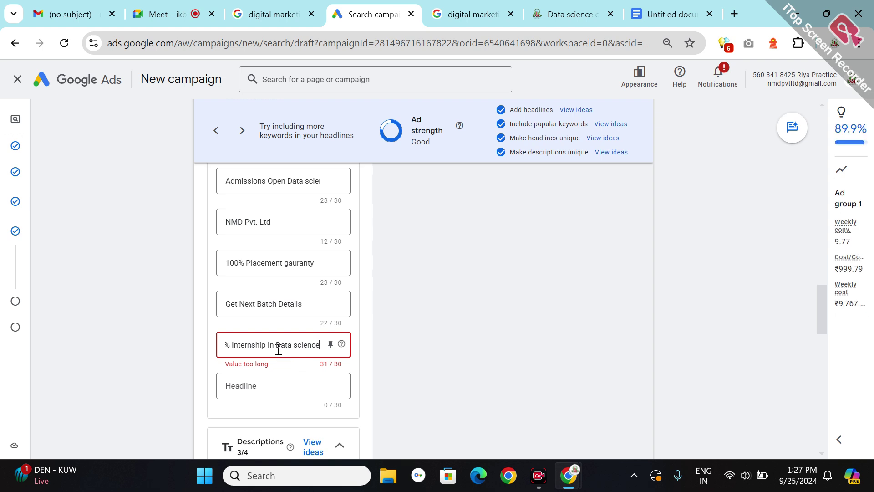
key(BackSpace)
key(BackSpace)
key(BackSpace)
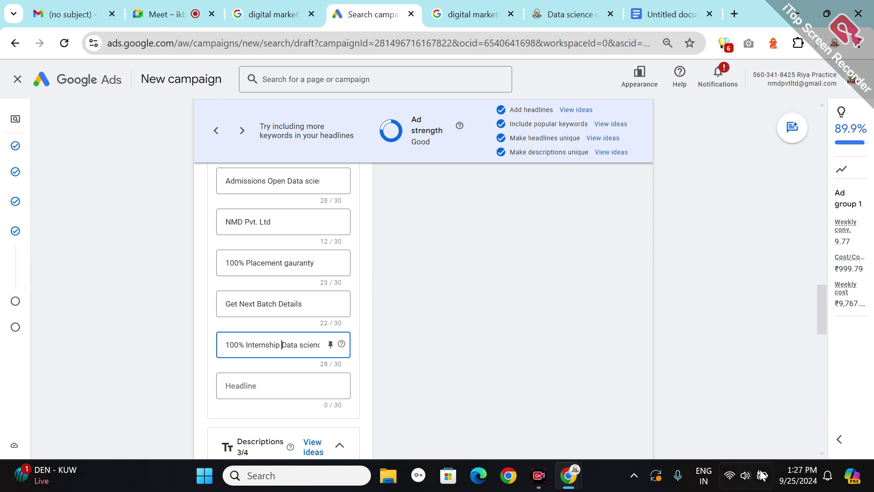
click(248, 400)
- Fill the next empty headline with the idea 'Book a Free Demo Class'
click(235, 392)
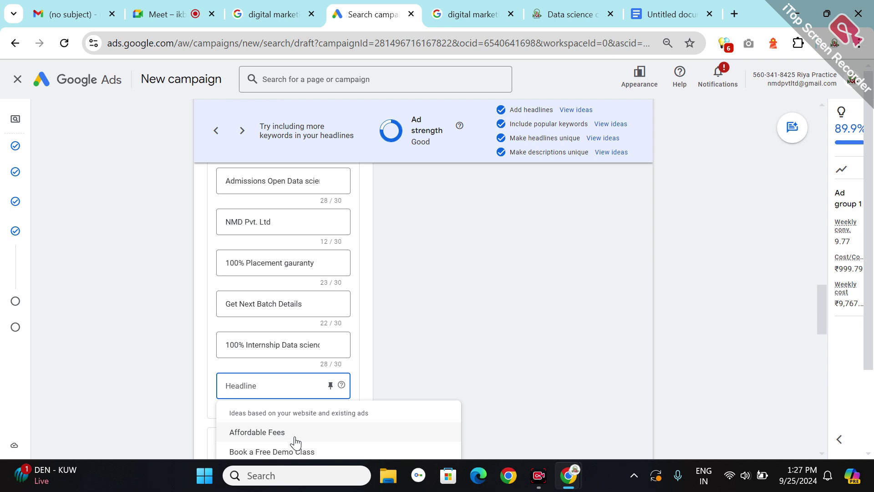
click(292, 451)
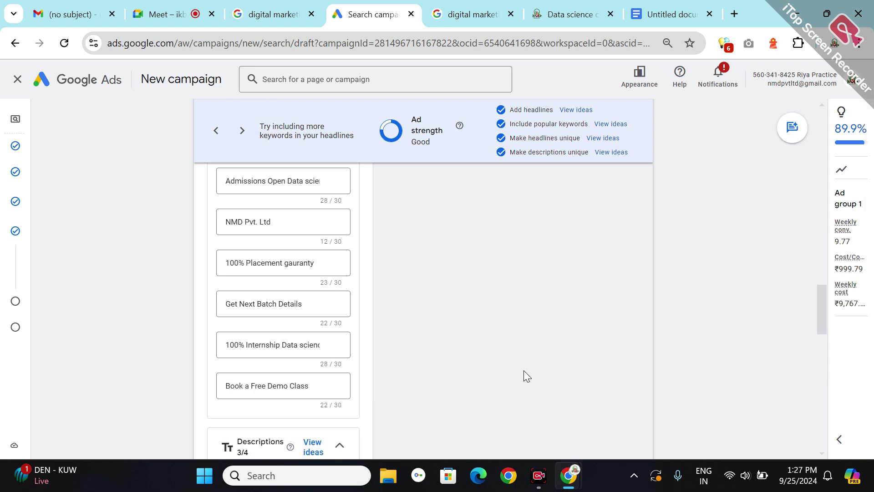
click(818, 342)
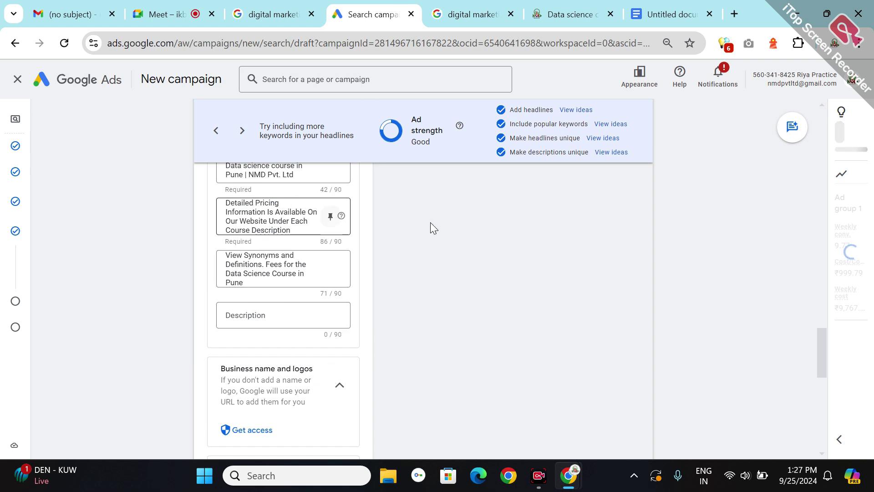
- Append 'get placed in 90 days' to the first description and change 'Pvt.' to 'Pvt'
scroll(432, 225, up, 2)
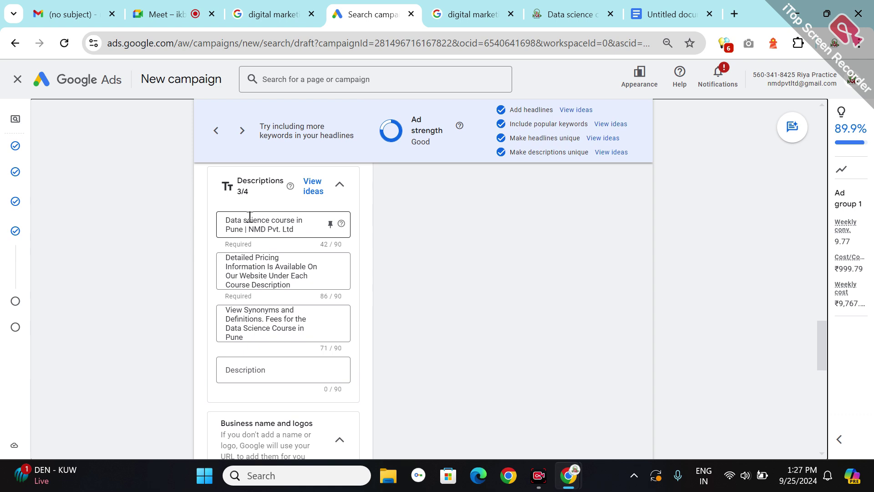
scroll(378, 214, up, 3)
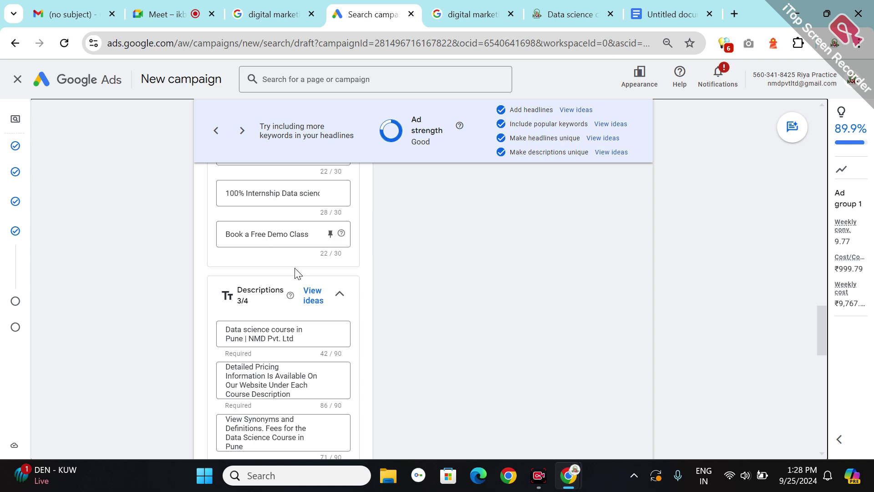
click(296, 328)
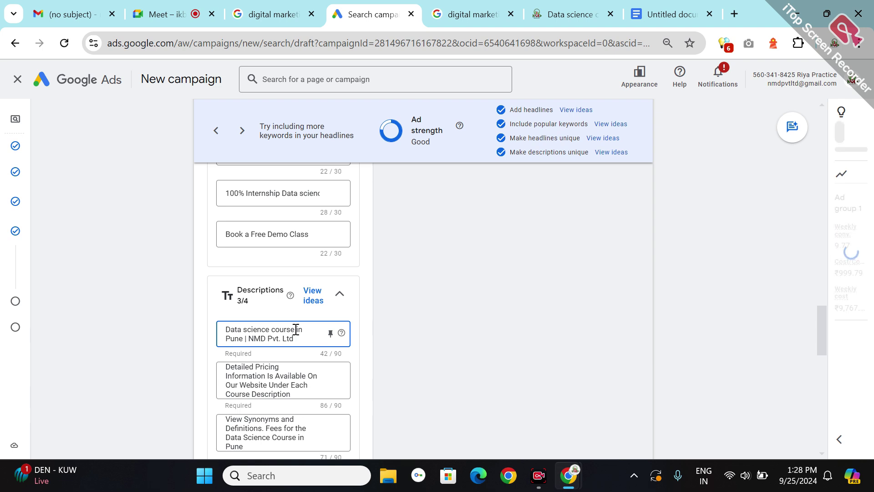
text(get placed )
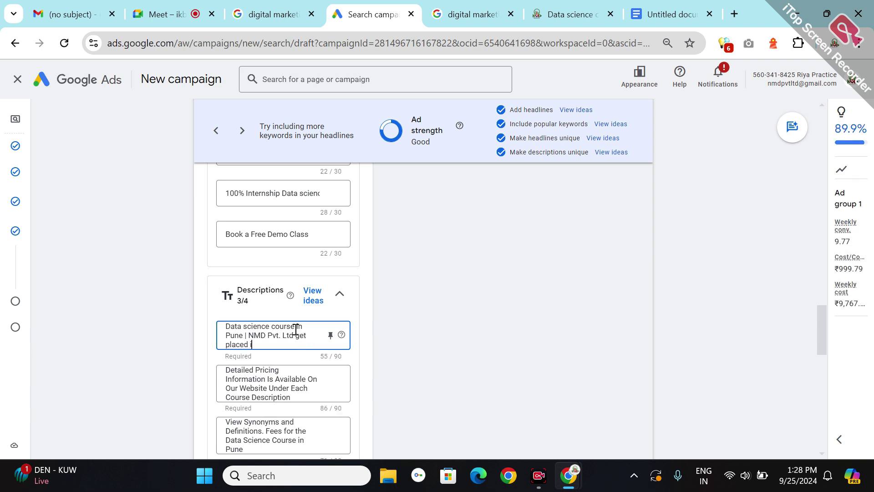
text(in 90 days)
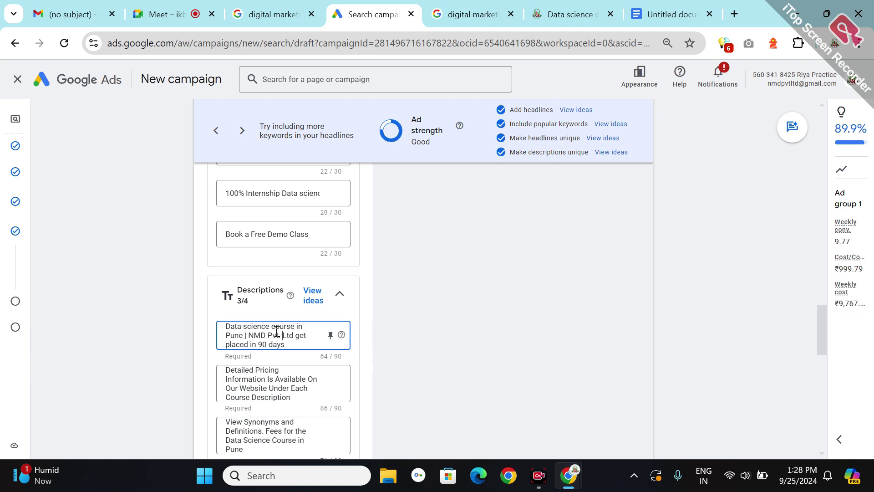
key(BackSpace)
key(BackSpace)
text(t)
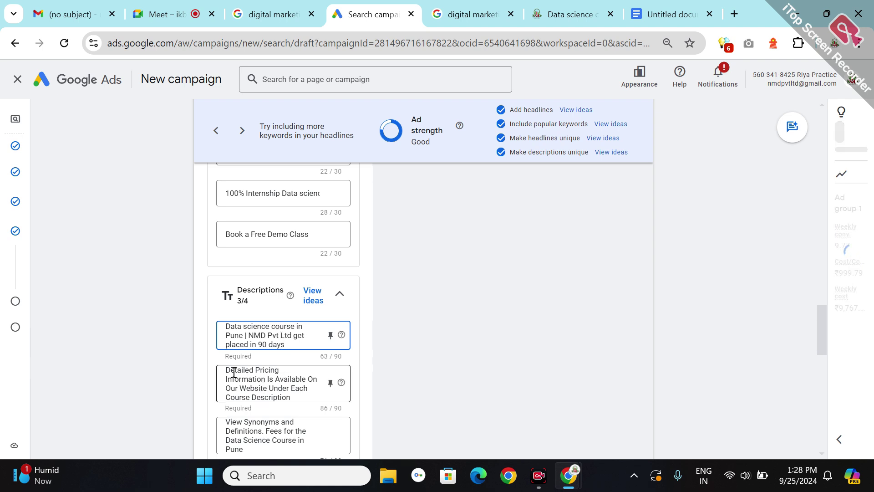
- Replace the second description's pricing text with 'Admissions Open For Data science & Data analytic Courses with 100% Placement Gu'
click(255, 382)
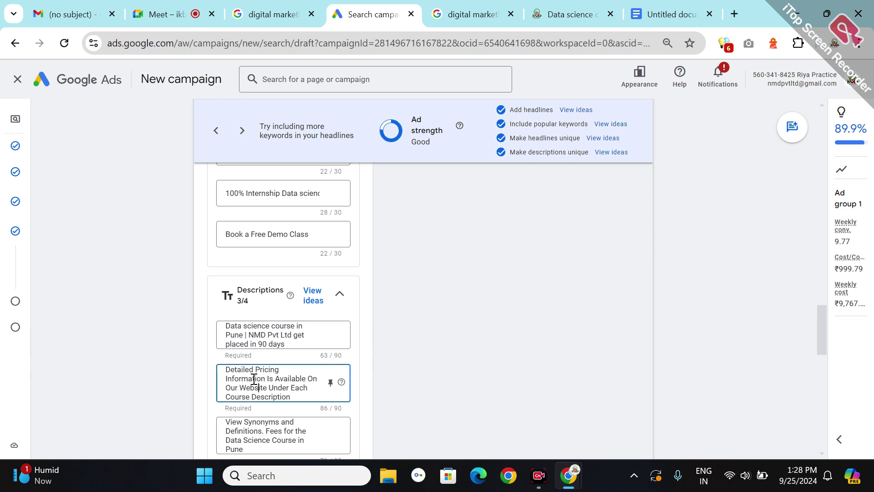
triple_click(254, 382)
key(BackSpace)
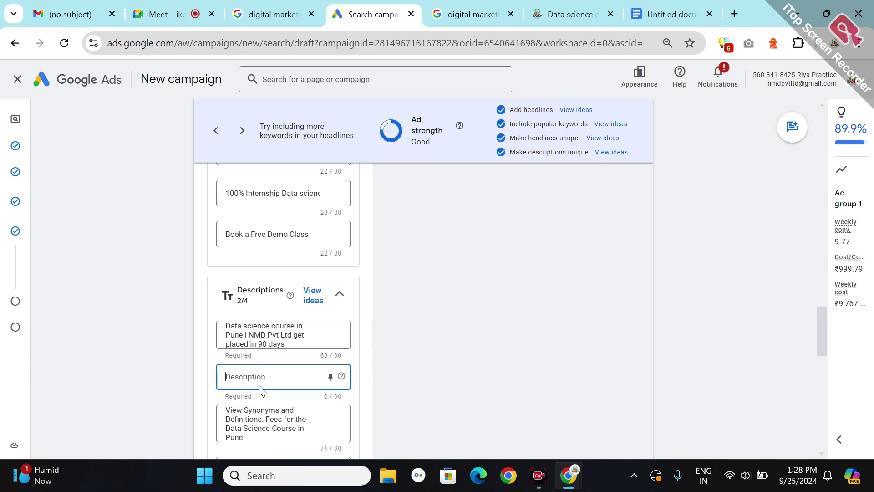
text(Am)
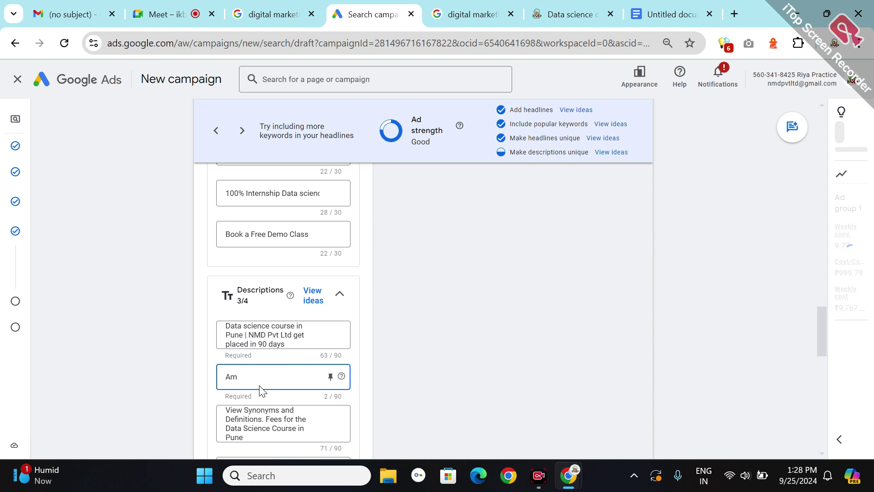
key(BackSpace)
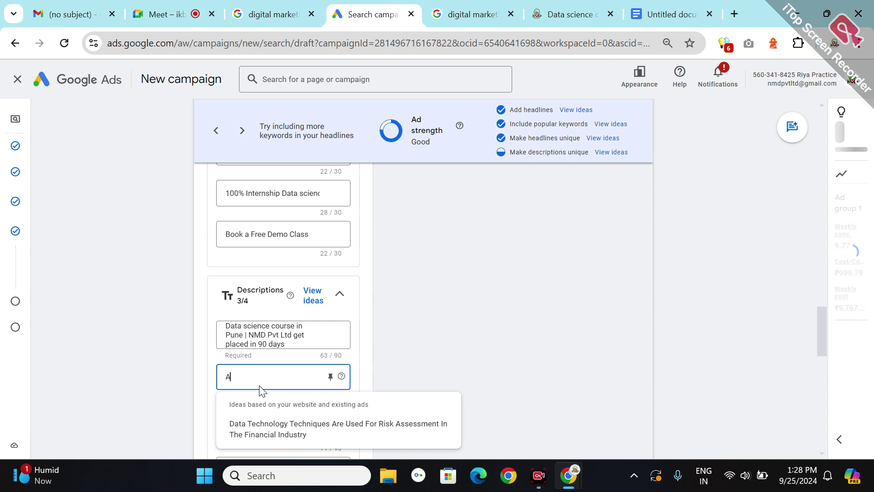
text(dmissi)
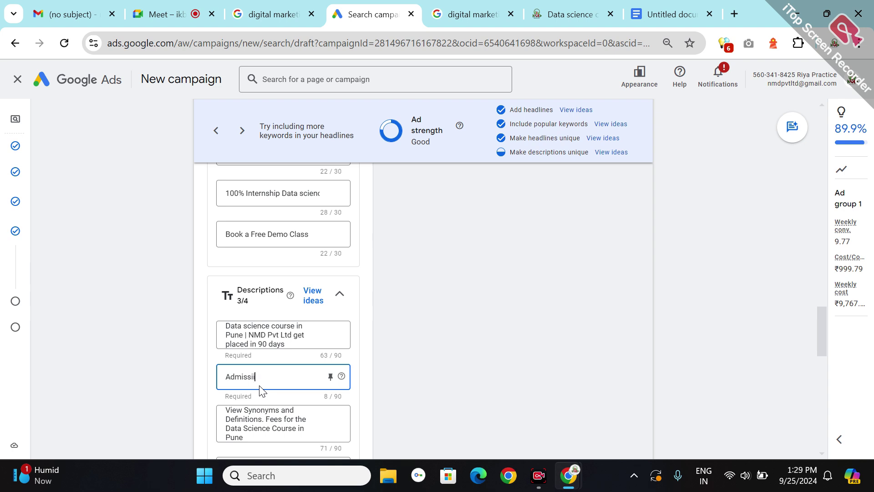
key(BackSpace)
key(BackSpace)
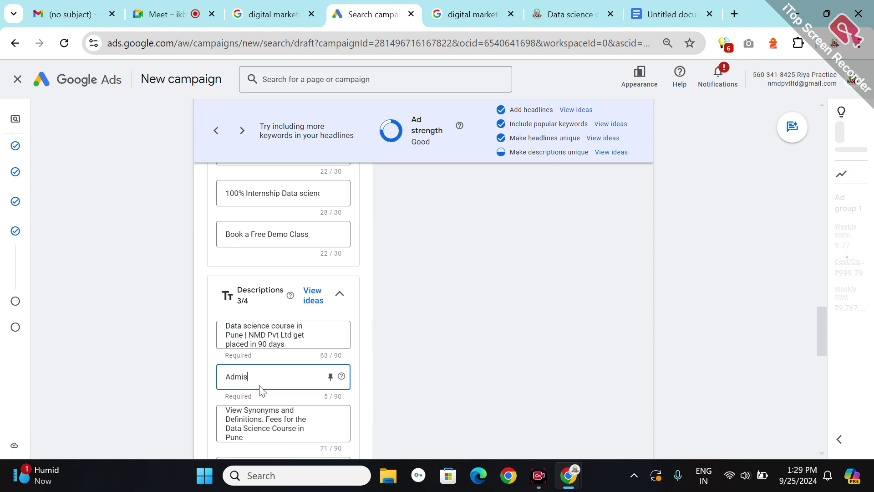
text(s)
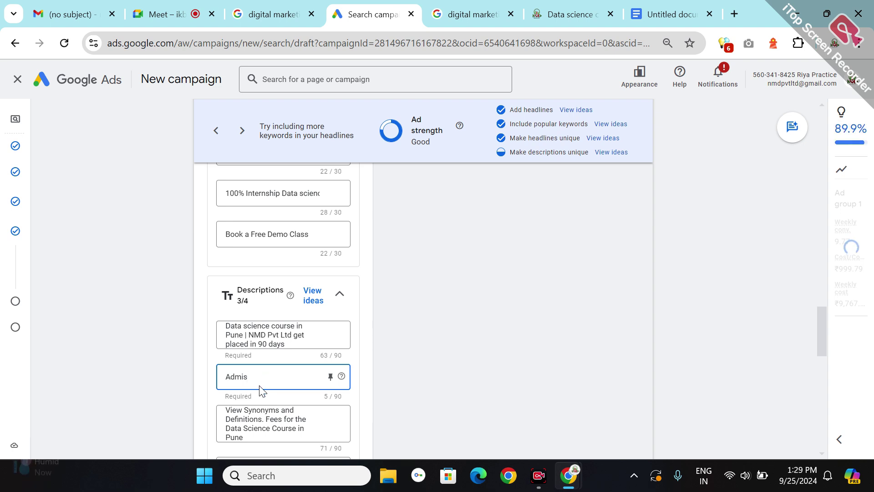
text(sions)
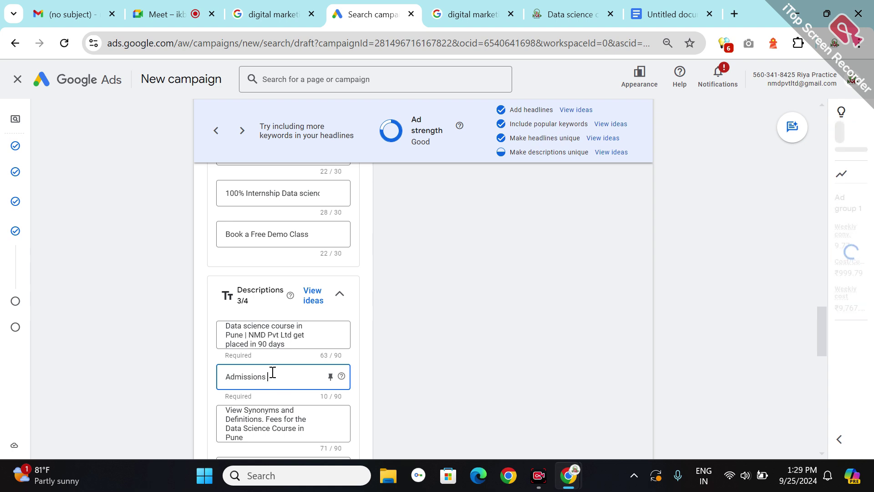
text( Open For)
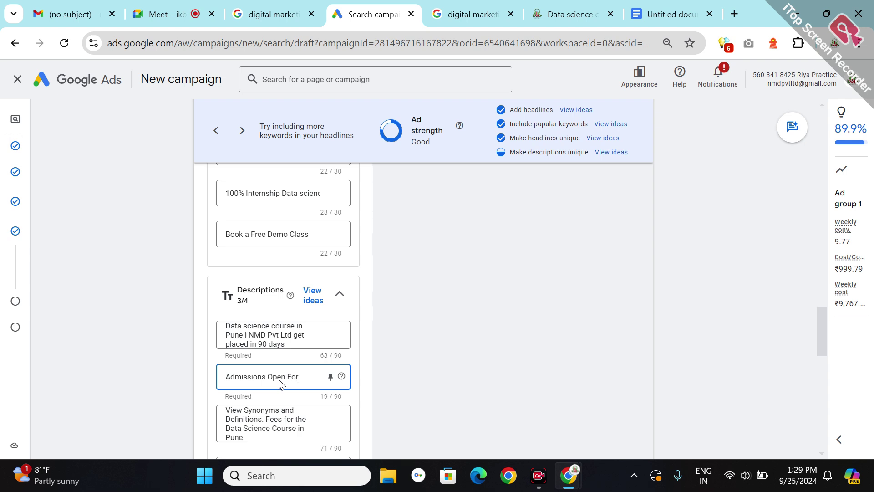
text( Data)
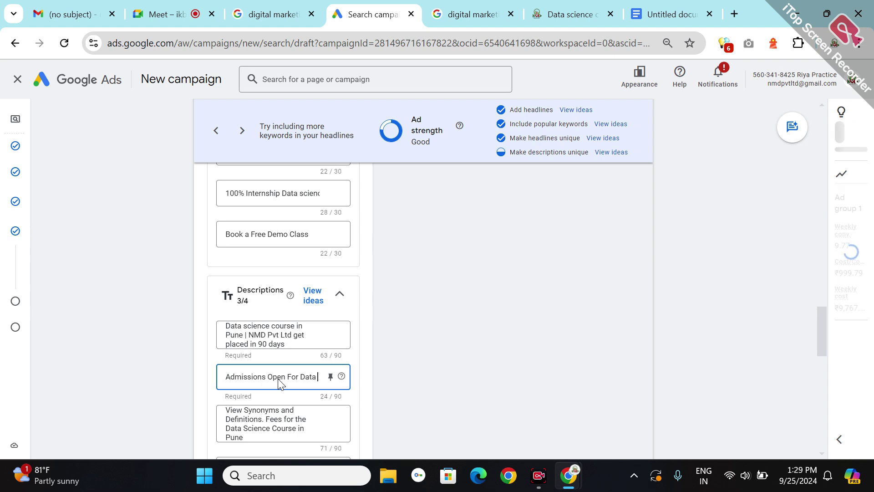
text( scienv)
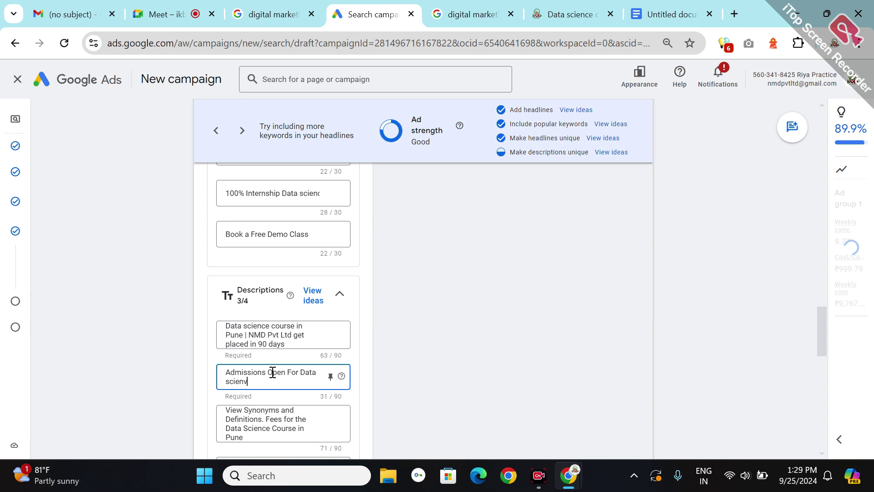
key(BackSpace)
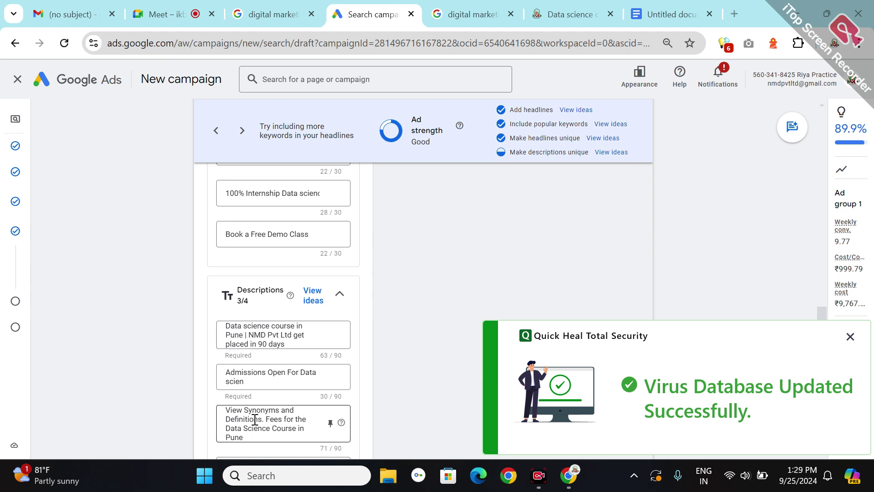
click(248, 393)
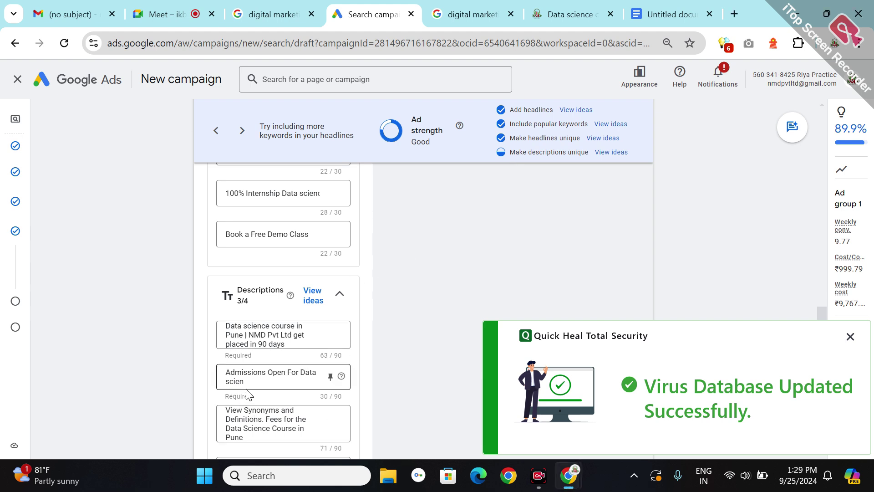
click(247, 390)
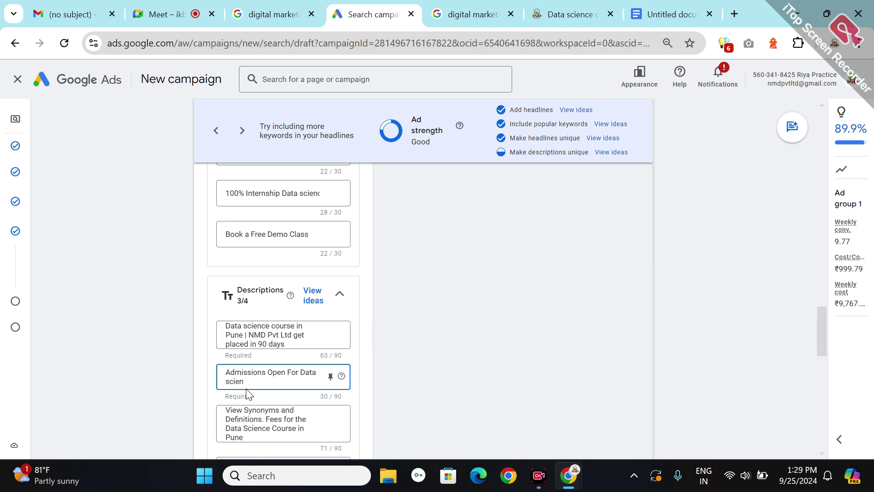
text(ce  & Data analyt)
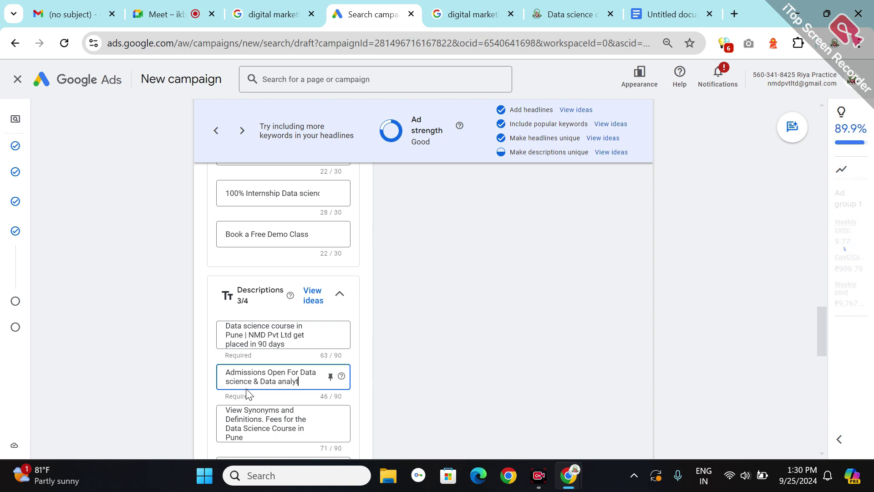
text(ic C)
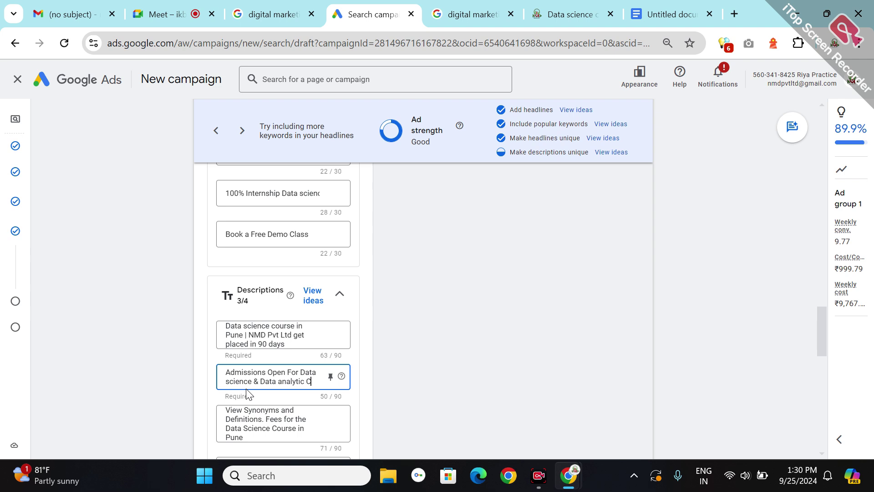
text(ourses)
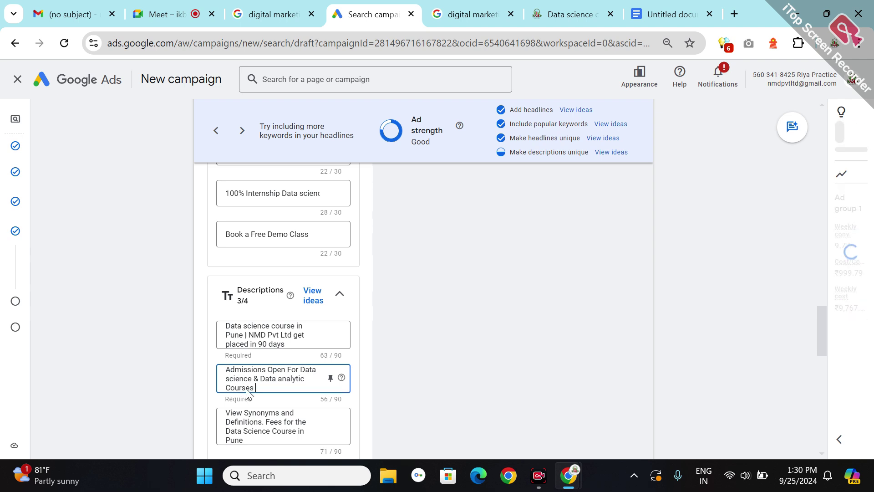
text( with )
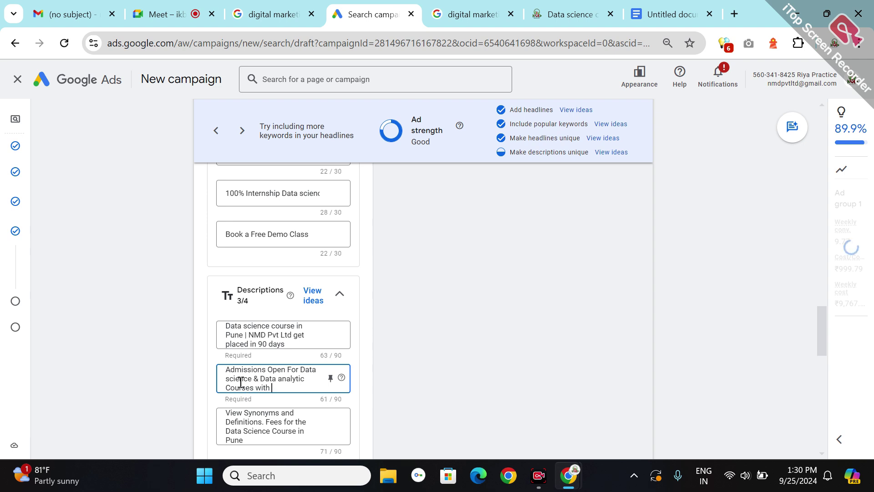
text(10)
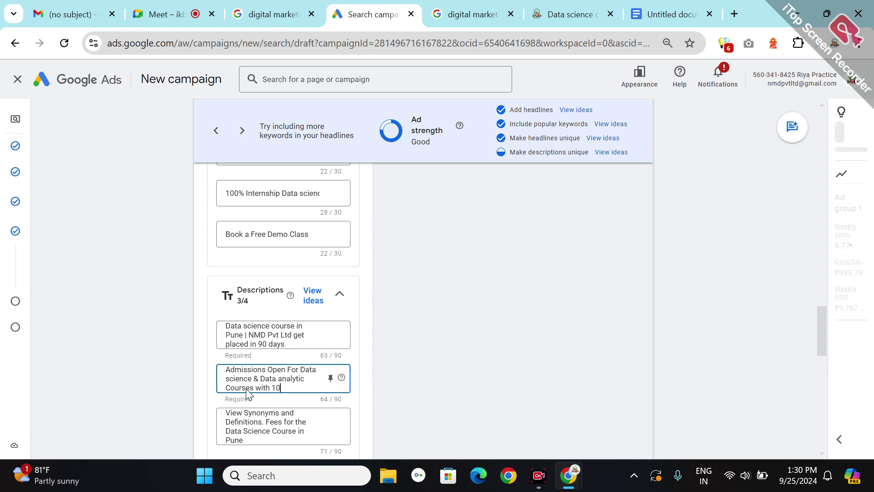
text(0% P)
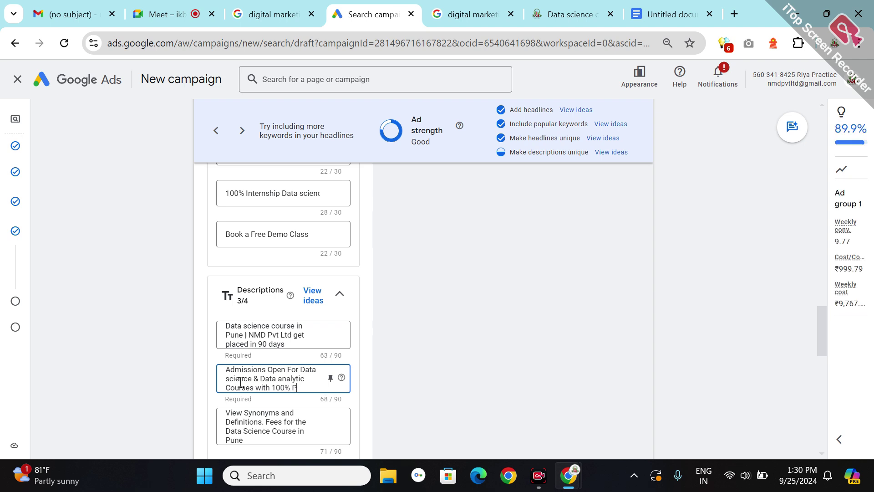
text(lacemen)
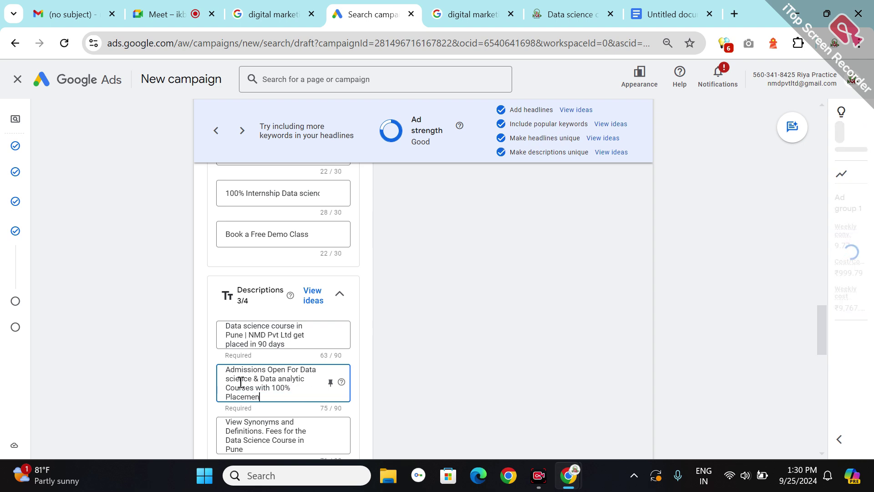
text(t  Gu)
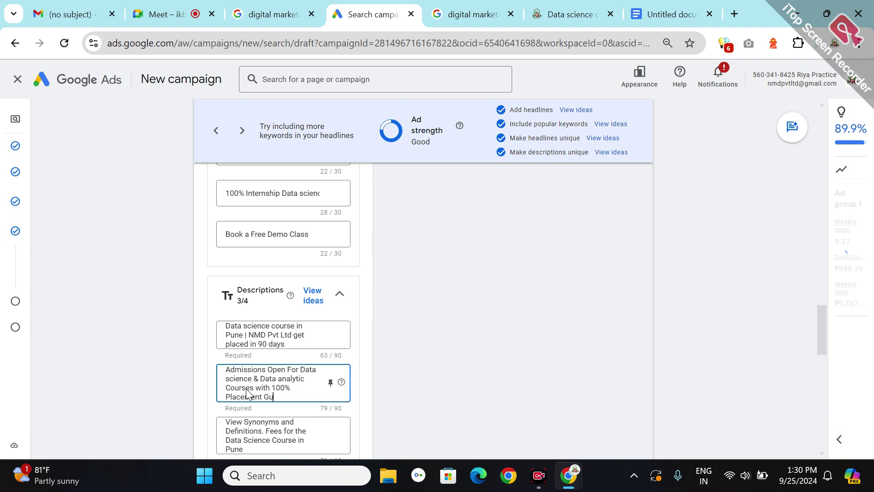
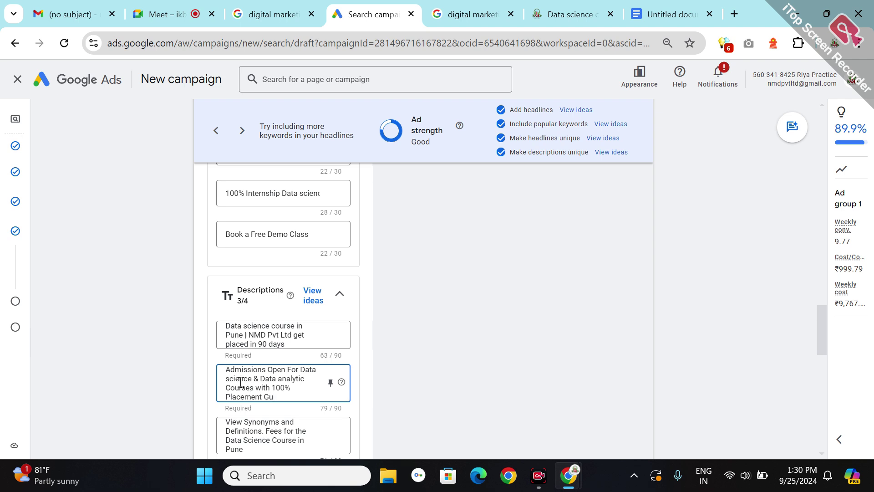
- End the second description with '100% Placement Guranty' and clear the third description without pinning
text(ranty)
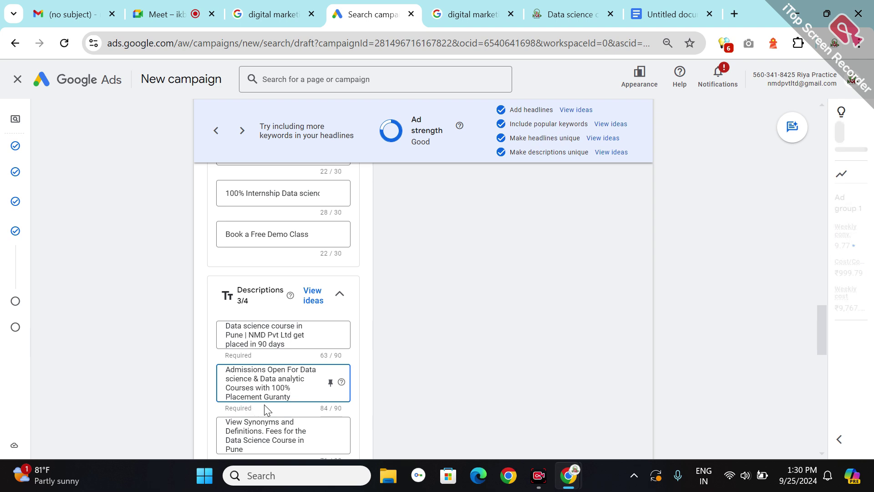
triple_click(260, 424)
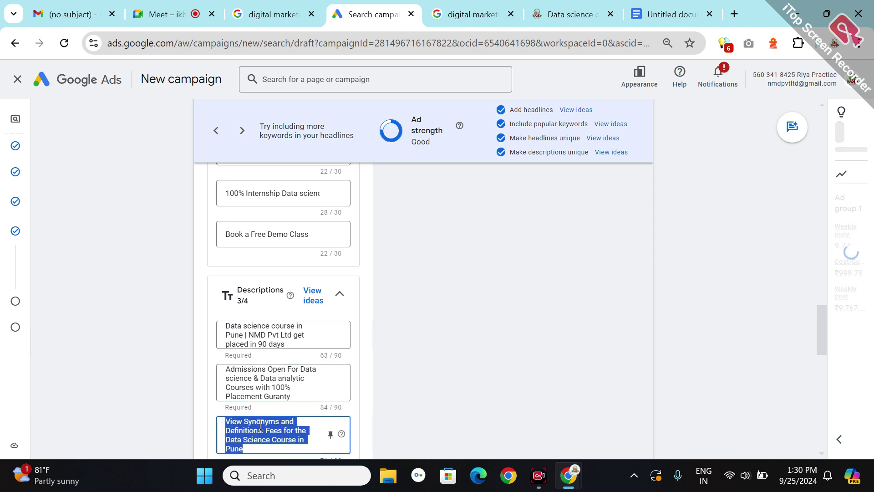
key(BackSpace)
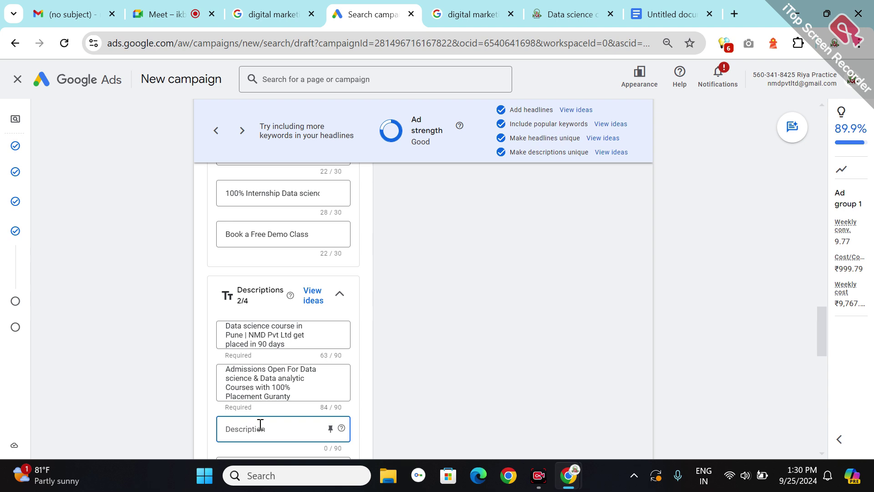
click(331, 430)
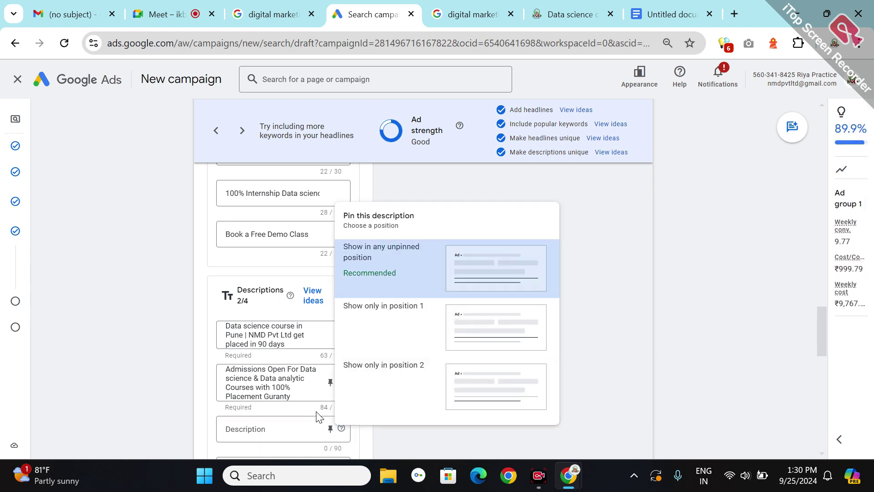
click(265, 420)
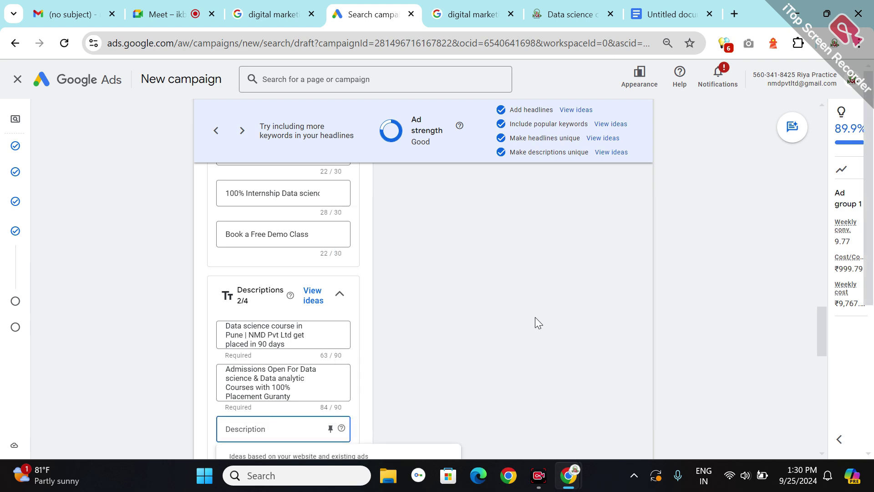
- Add the suggested 'There Are Many Places Where You Can Find Data Science Courses In Pune' description
click(609, 152)
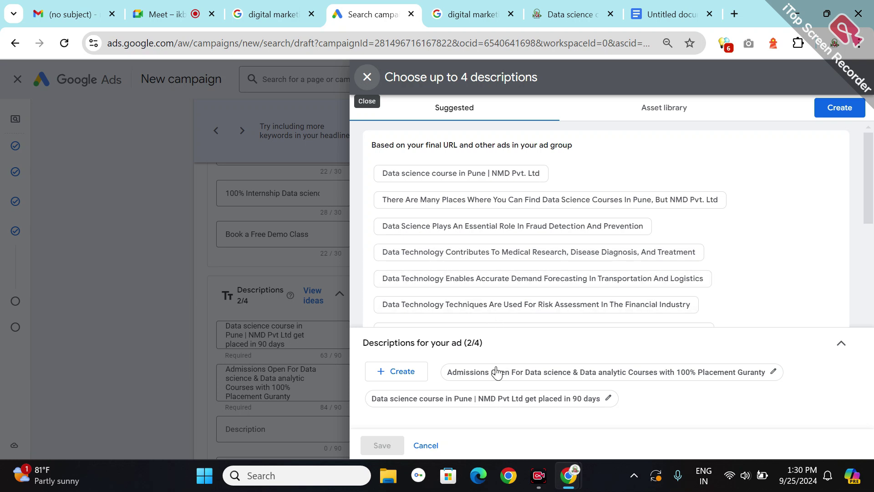
click(480, 408)
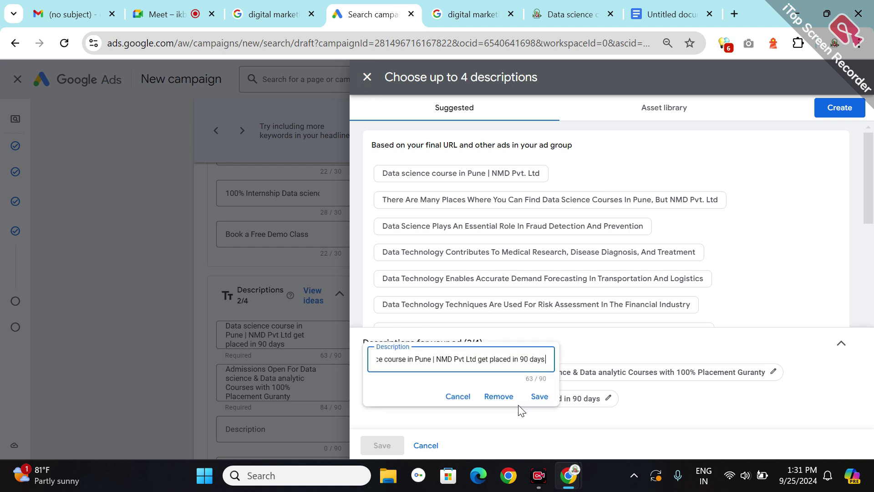
click(539, 398)
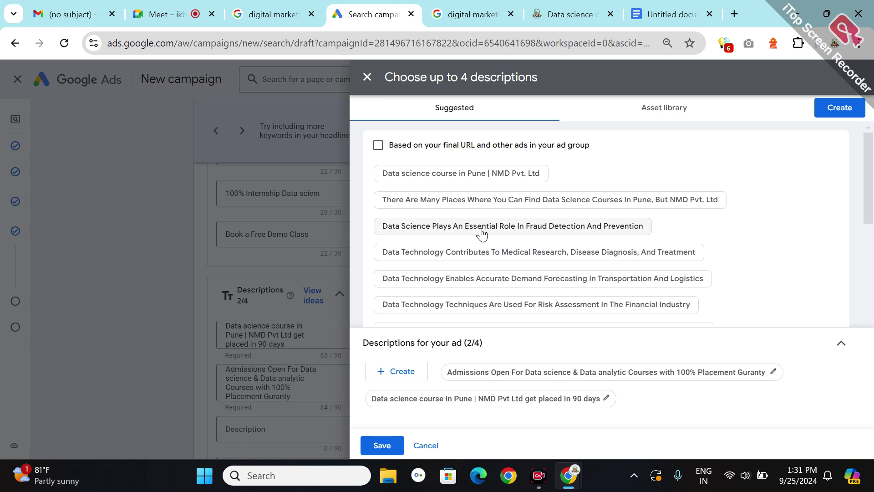
click(479, 200)
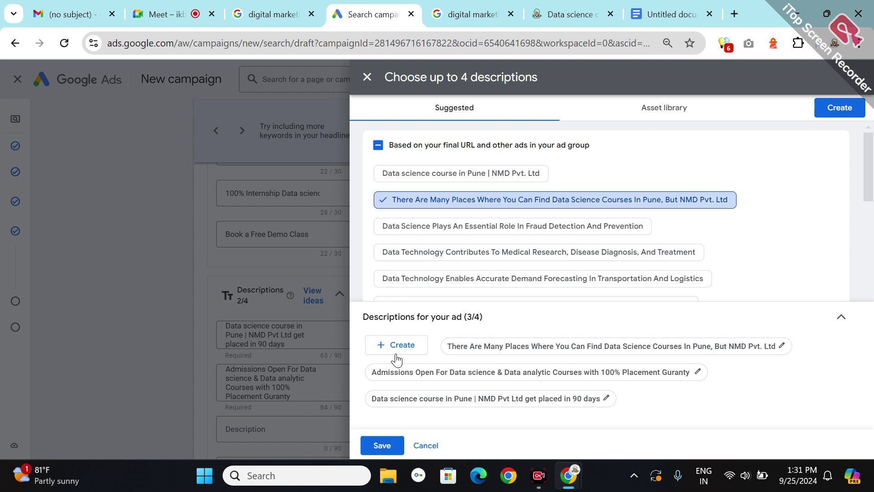
click(378, 451)
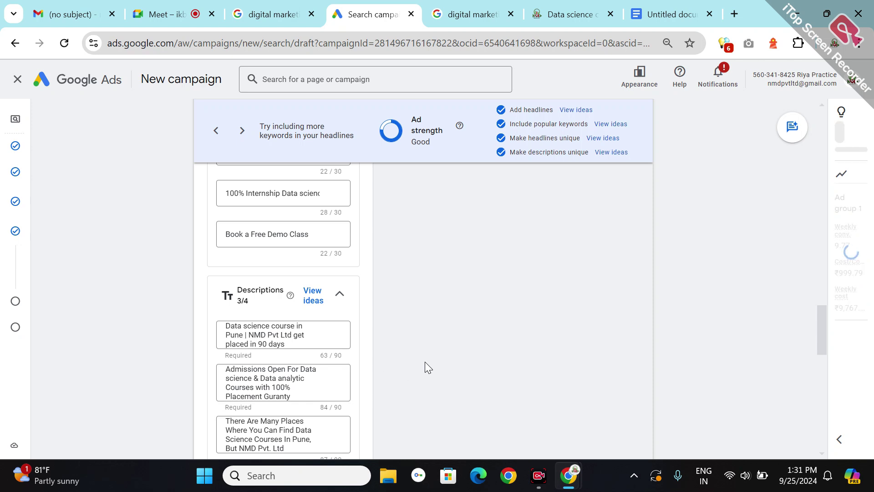
- Fill the empty fourth description with the 'Data science course in Pune | NMD Pvt. Ltd' suggestion
scroll(424, 362, down, 1)
scroll(425, 361, down, 3)
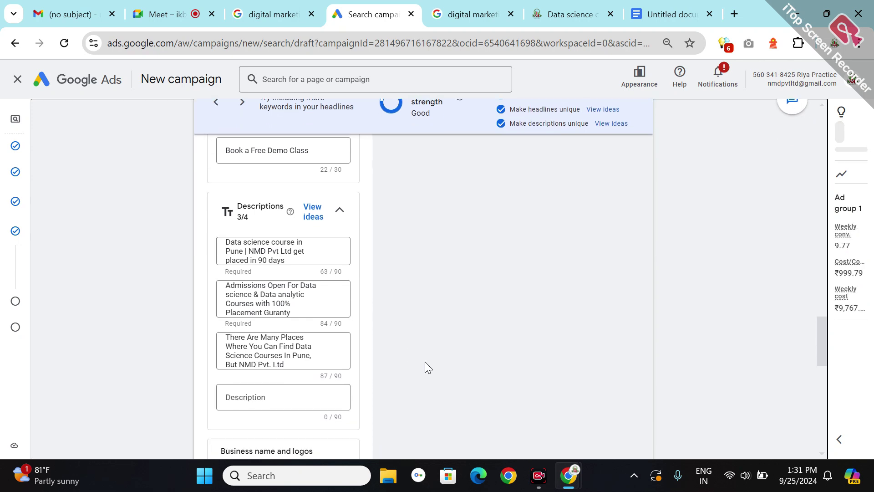
click(238, 368)
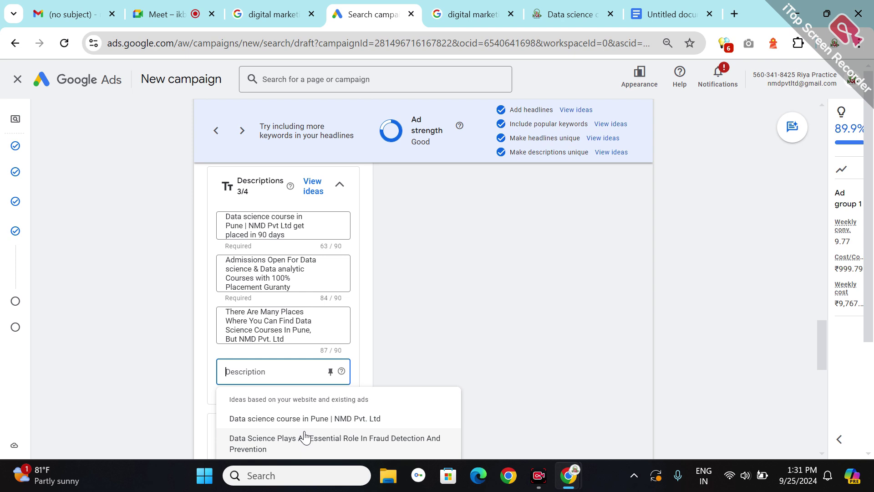
click(822, 379)
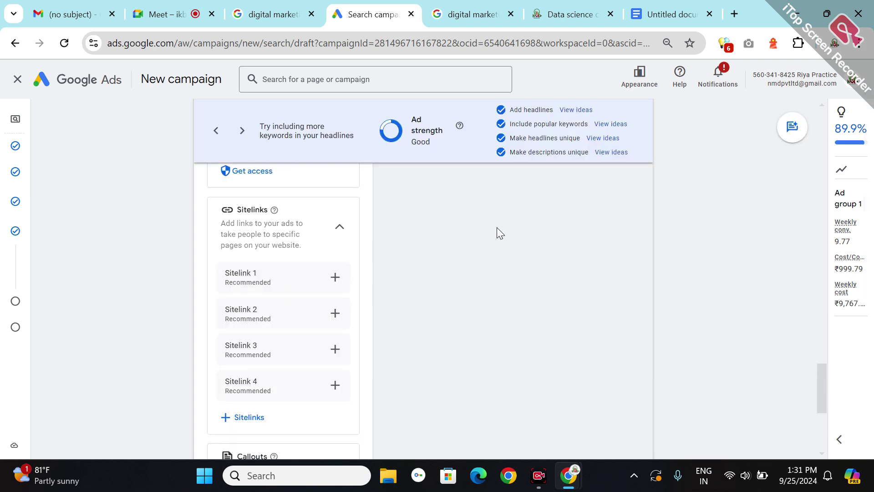
scroll(496, 228, up, 6)
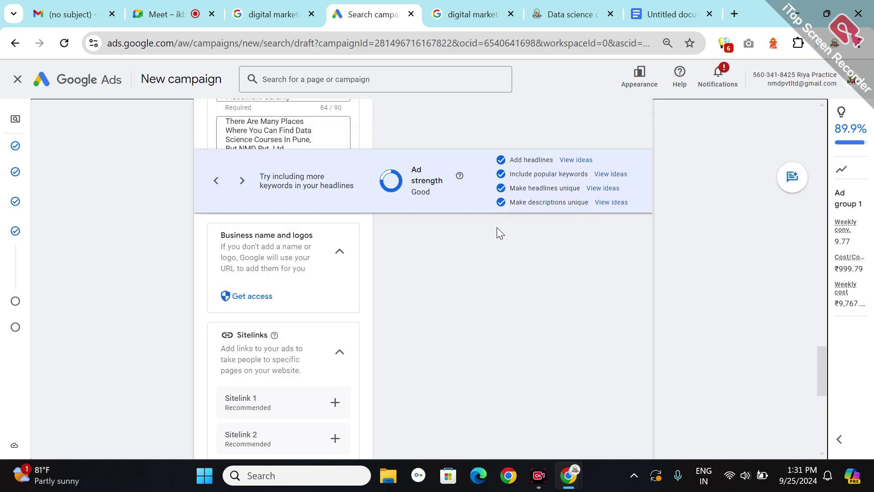
scroll(497, 232, up, 1)
click(261, 411)
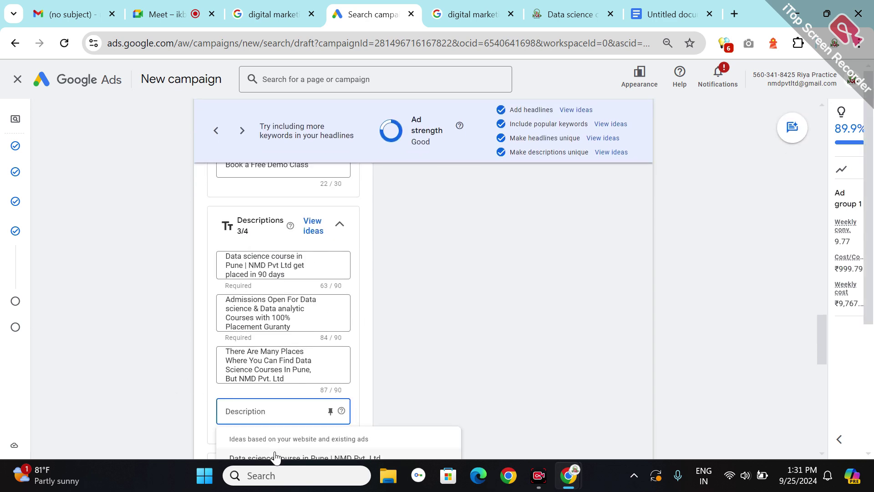
click(278, 453)
- Replace the fourth description's suggested text with 'Top Ranked Data analytic'
click(259, 408)
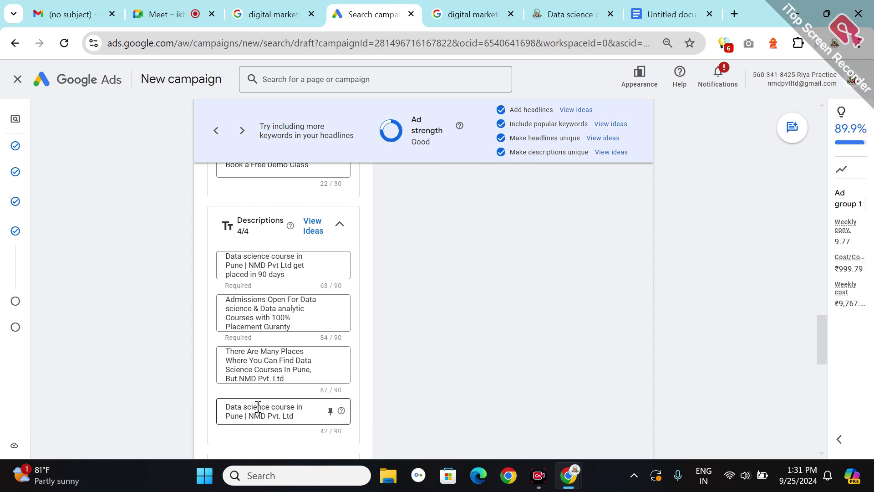
key(ctrl+a)
key(BackSpace)
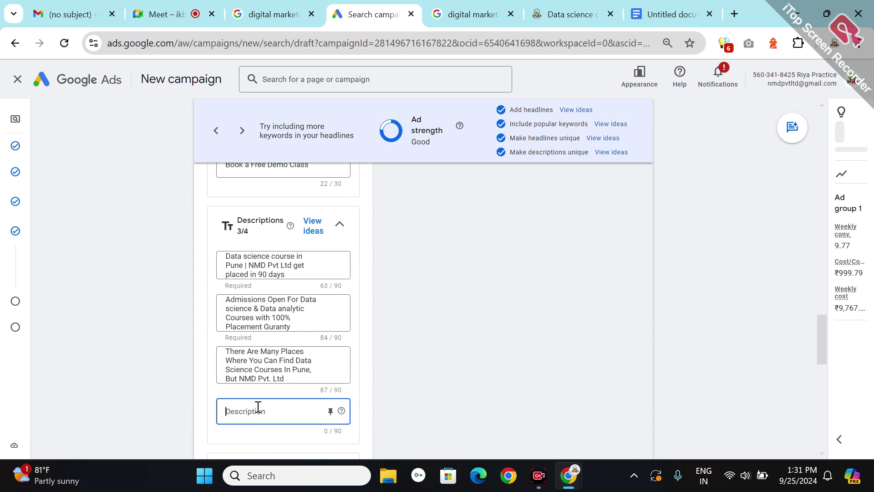
text(Top Ranki)
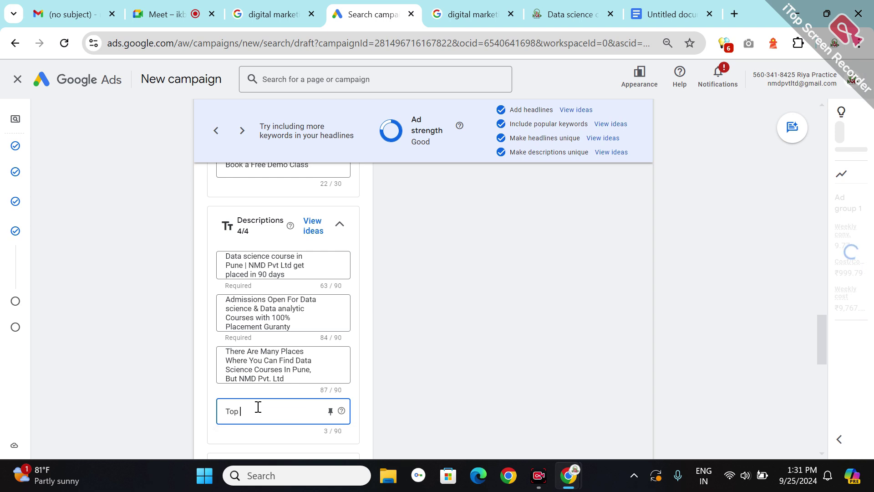
key(BackSpace)
text(ed)
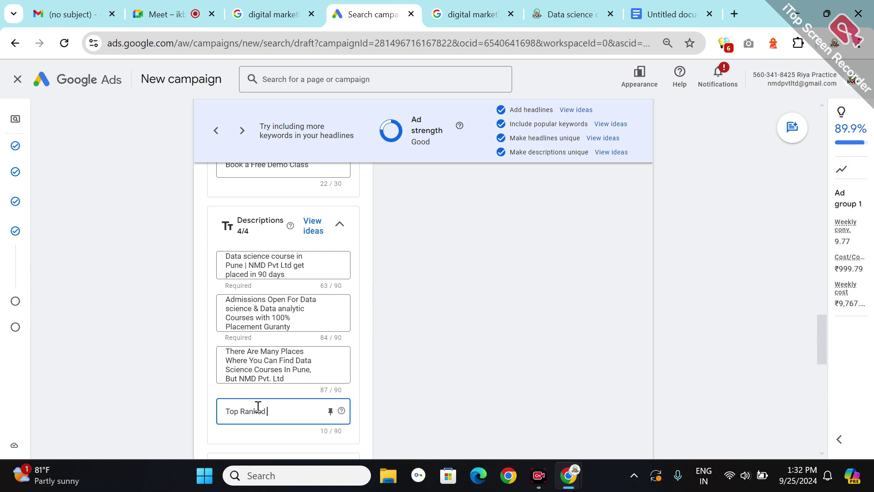
text(Data analytic)
- Insert '& Award wining' after Ranked and extend it with 's Training Center In Maharashtra'
triple_click(251, 409)
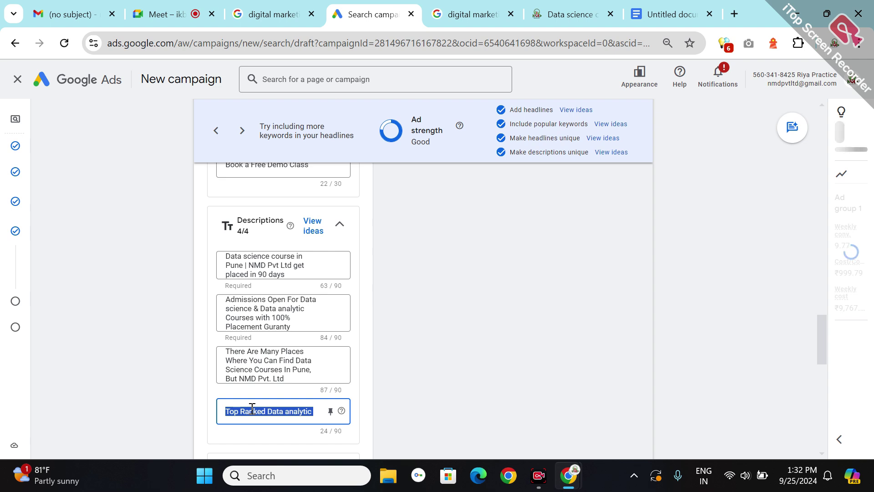
click(257, 411)
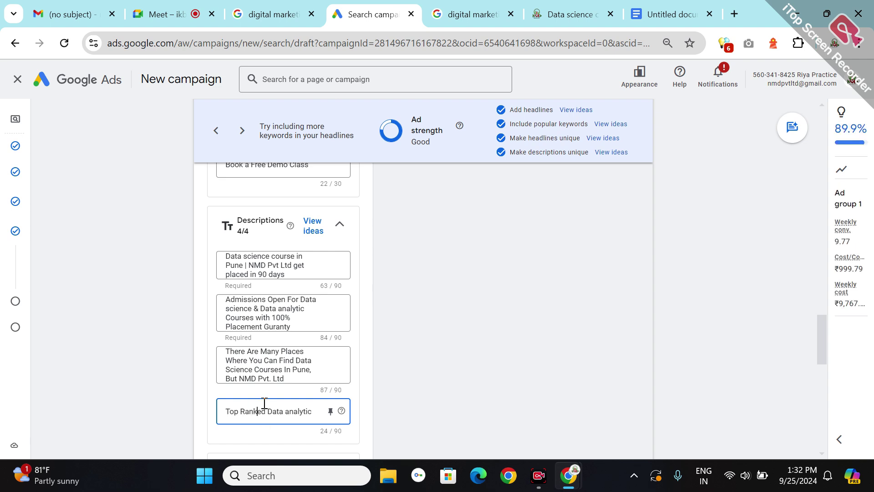
click(267, 408)
text(& Aw)
text(ard wi)
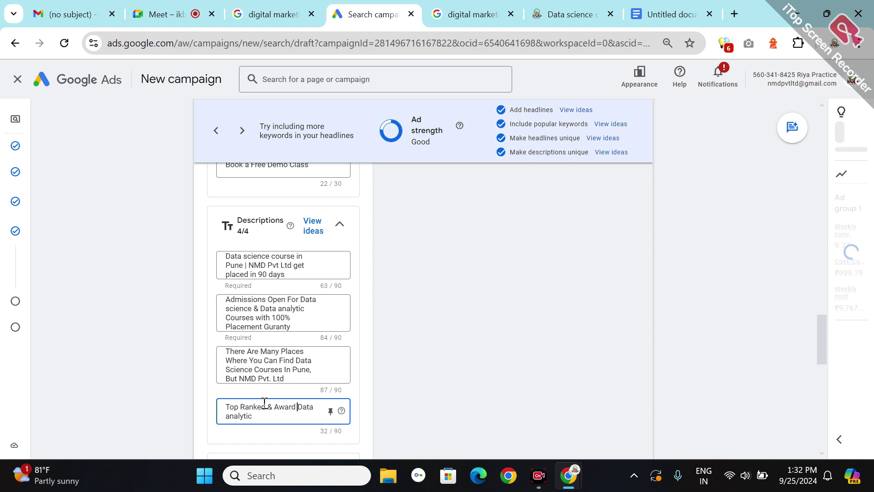
text(ning)
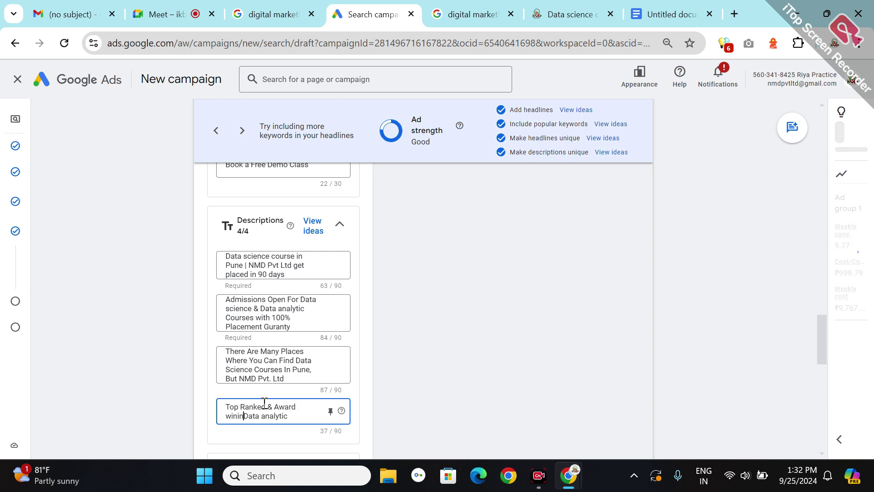
click(305, 421)
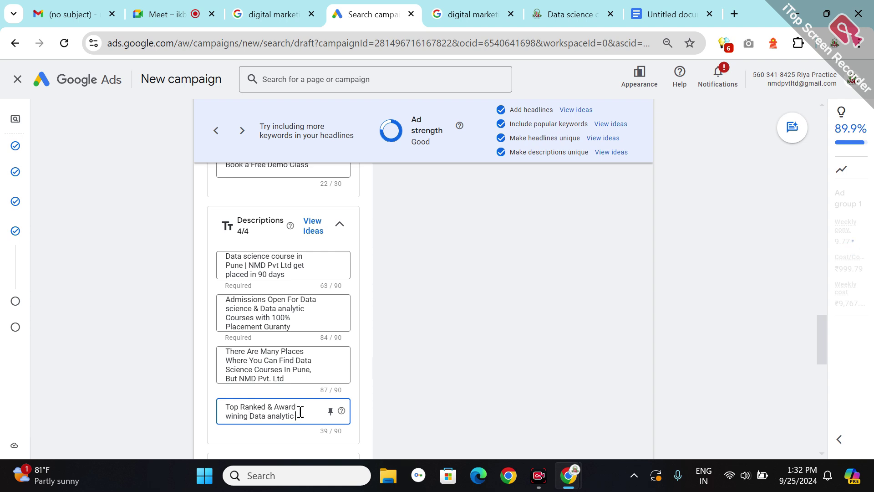
text(s Training)
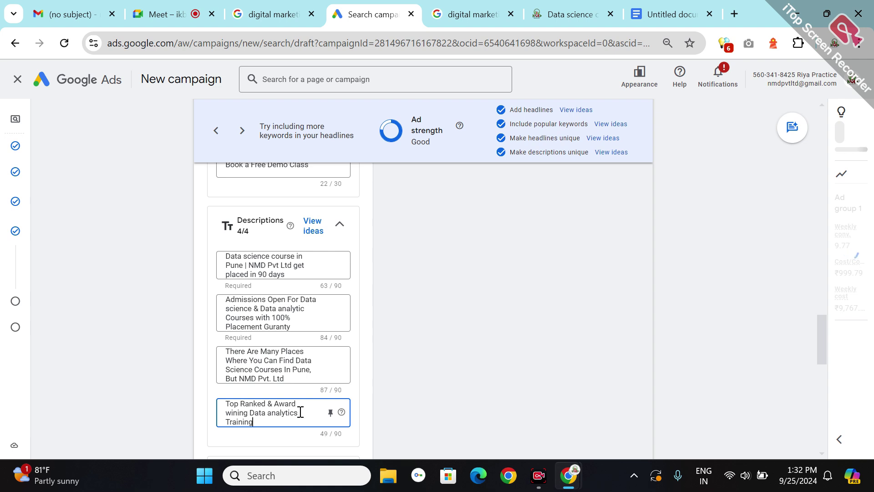
text( Cen)
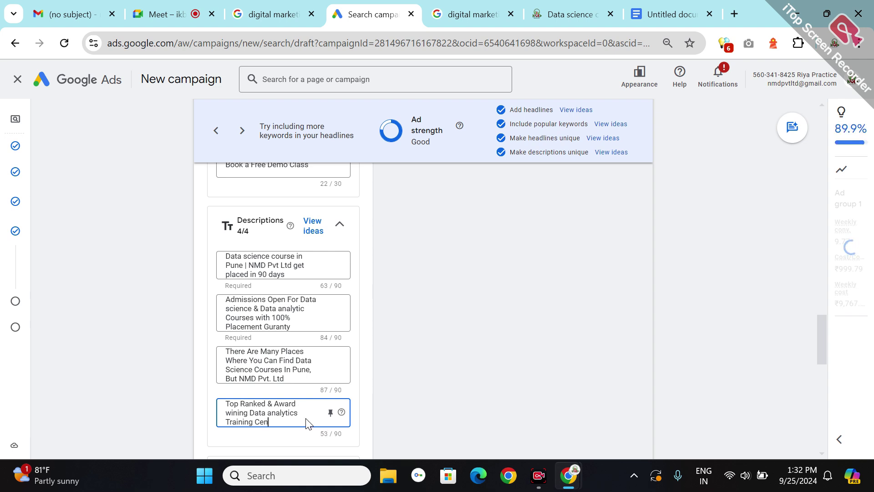
text(ter In Mhaa)
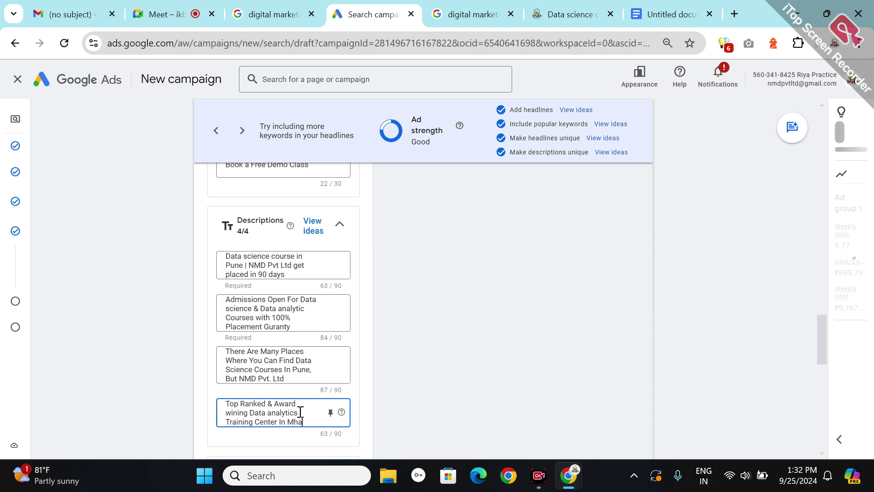
key(BackSpace)
key(BackSpace)
key(BackSpace)
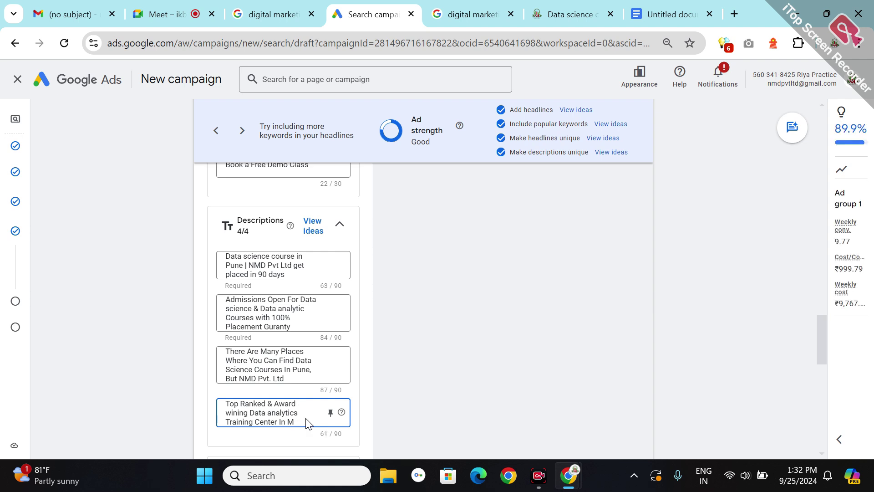
text(ahara)
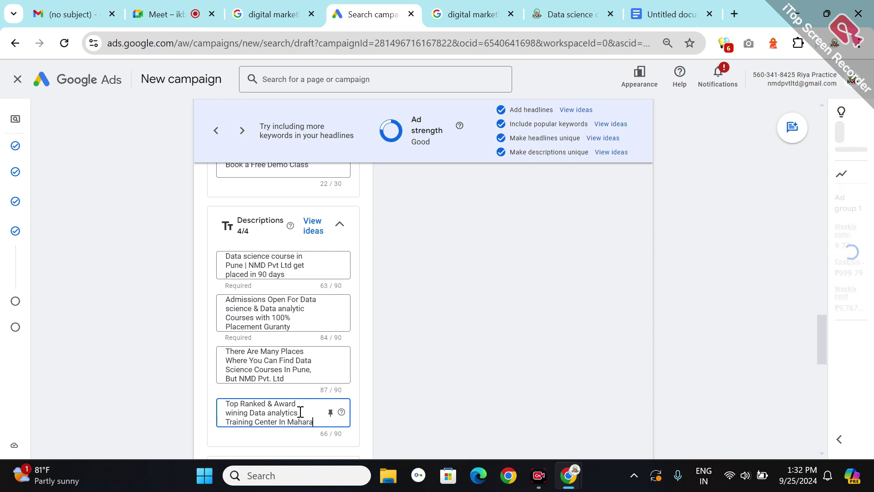
text(shtra)
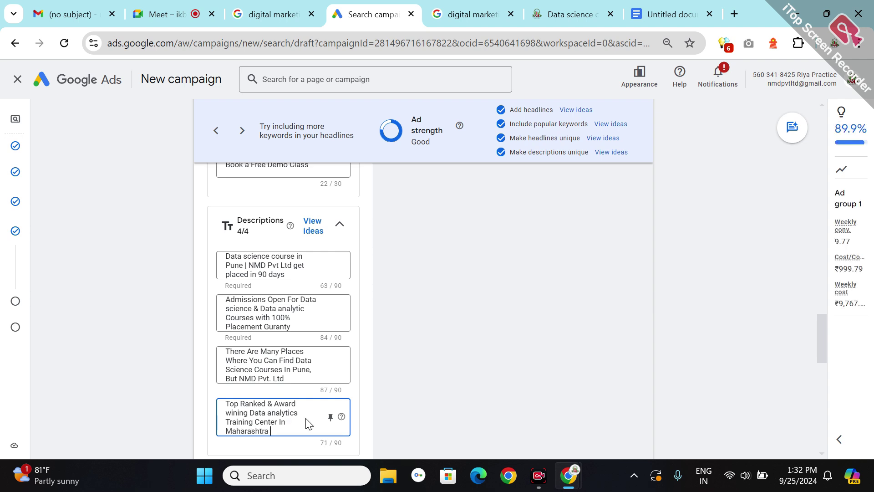
text( |)
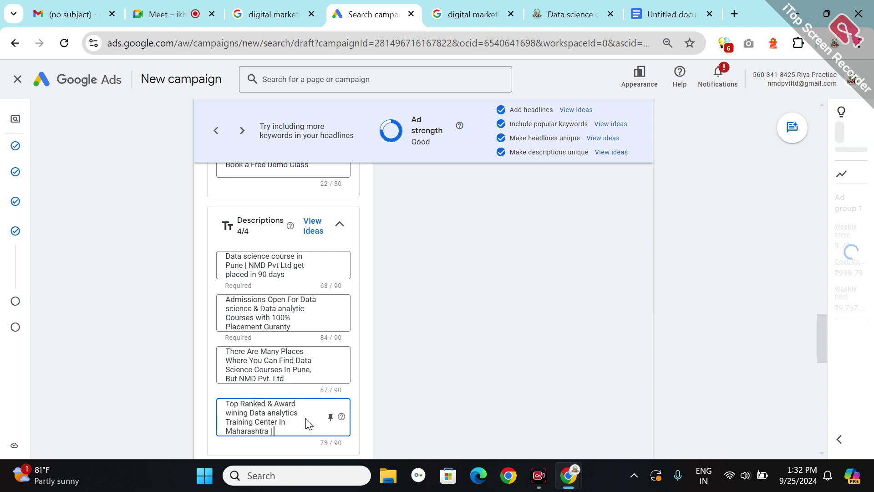
text( Get a)
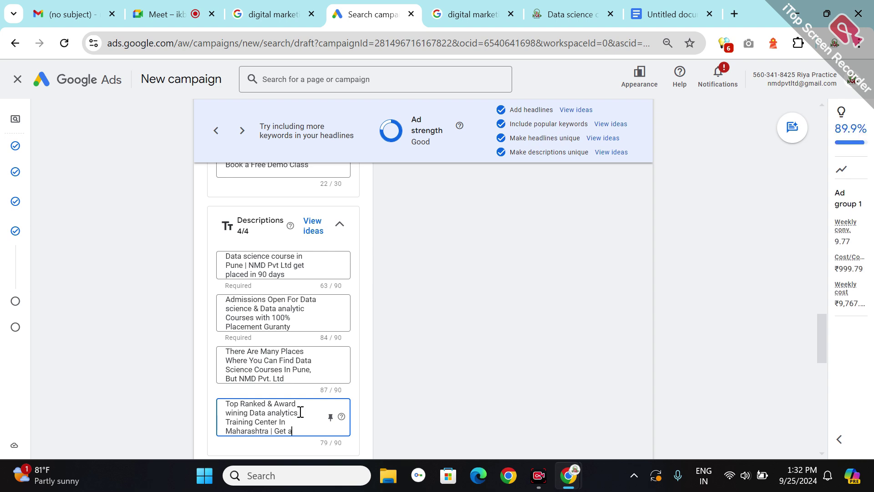
text( dhance to learn)
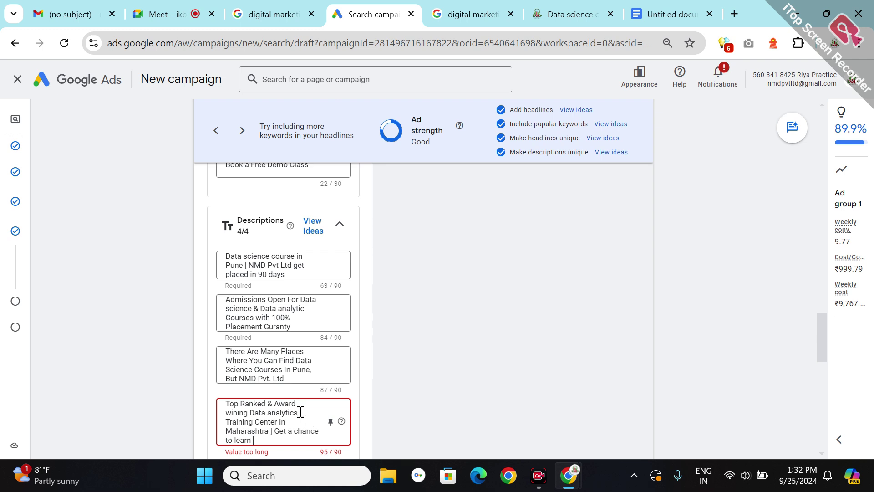
text( o)
- Replace the overflowing ending of description 4 with 'Live projects' to reach 88/90
drag(257, 440, 275, 425)
key(BackSpace)
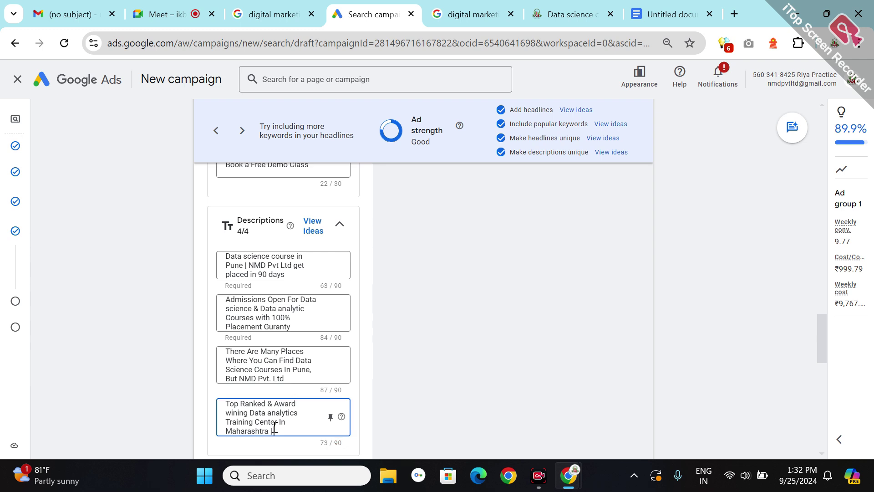
text(Li)
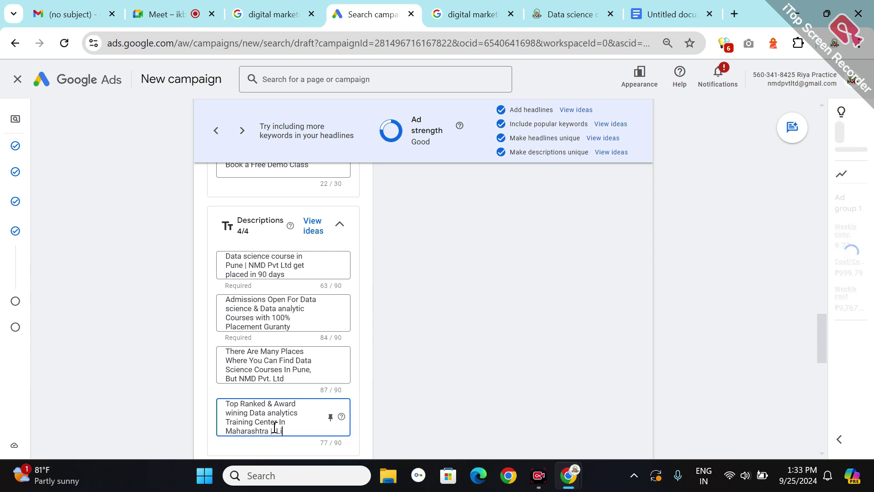
text(ve proj)
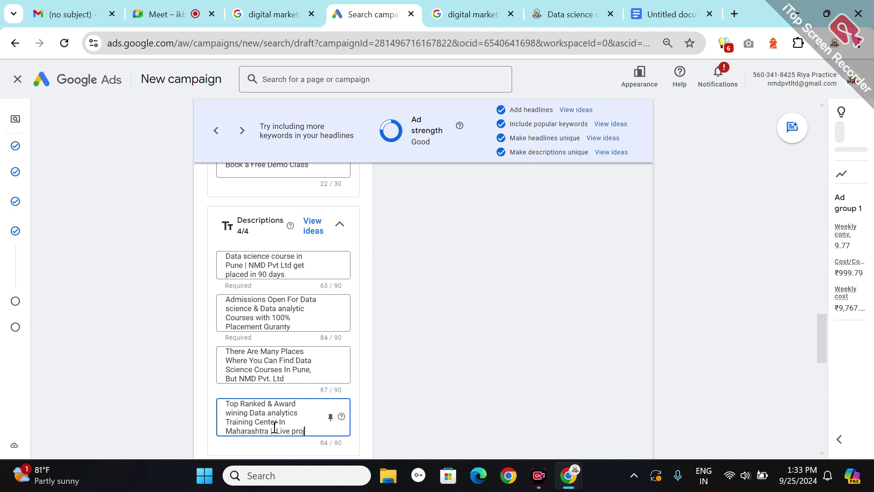
text(ects)
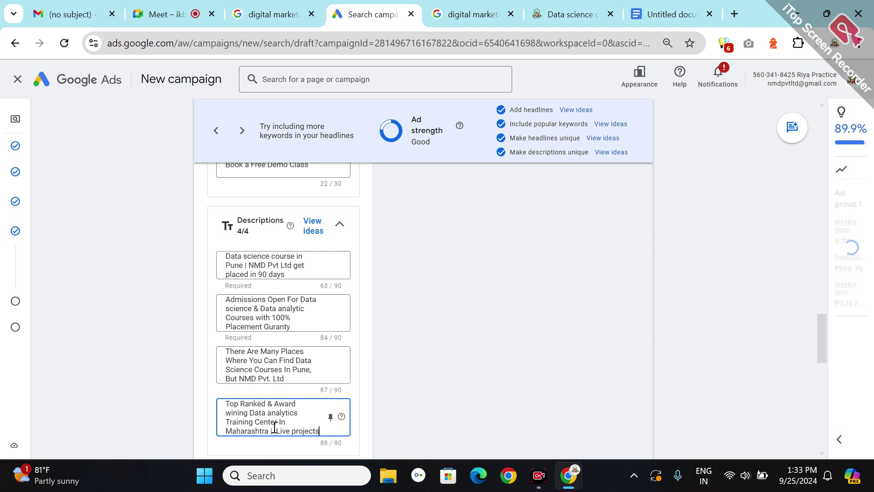
click(419, 403)
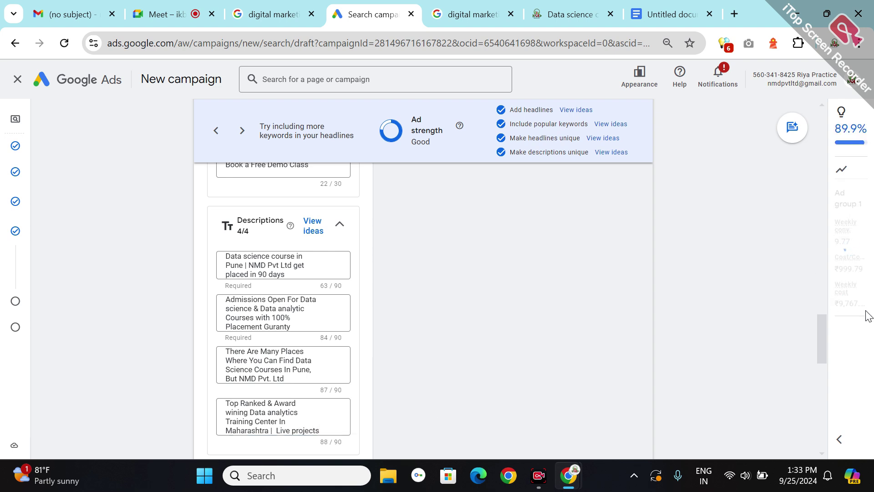
click(820, 380)
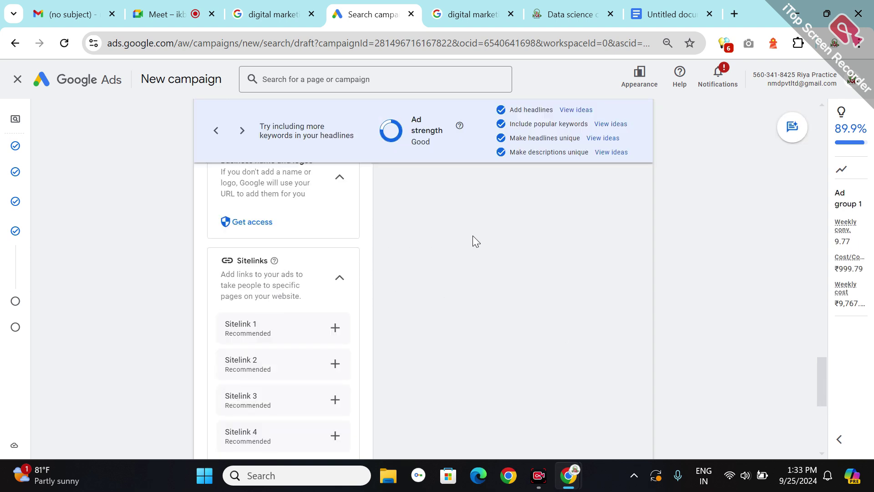
scroll(474, 236, up, 5)
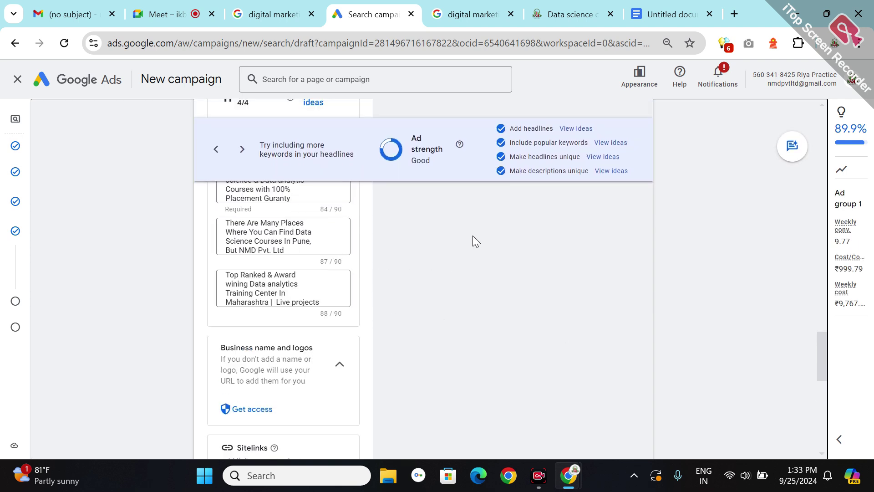
scroll(473, 237, down, 4)
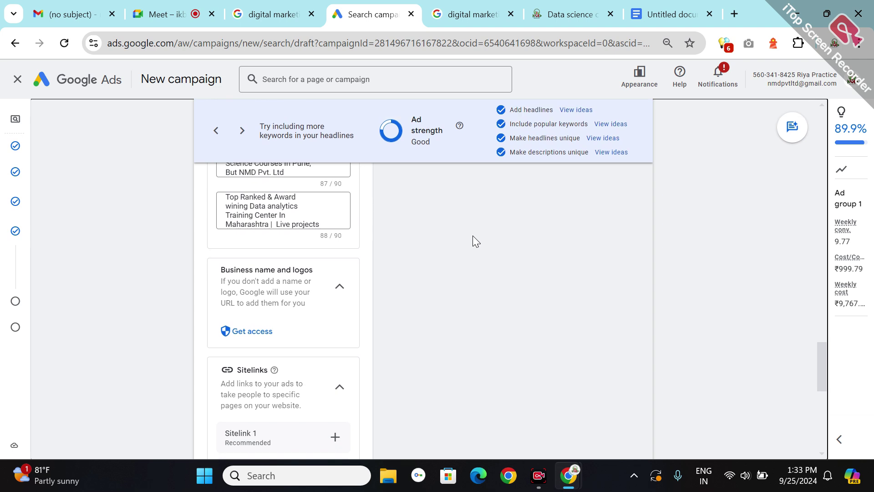
scroll(473, 238, down, 4)
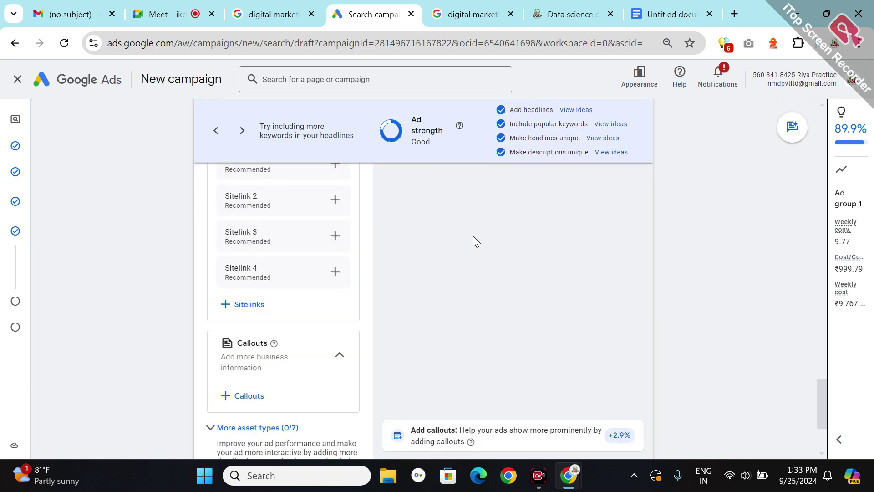
- Start a new sitelink with the link text '100% Placement Guranty'
click(335, 201)
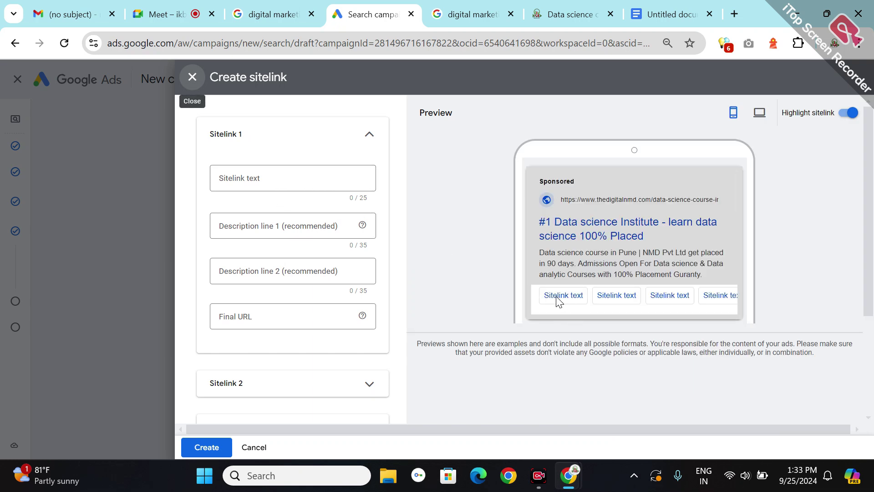
click(268, 167)
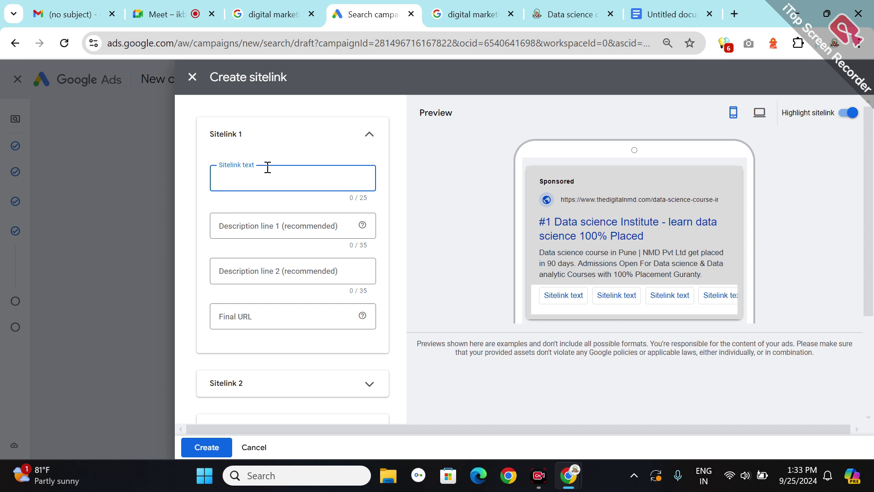
text(100% Place)
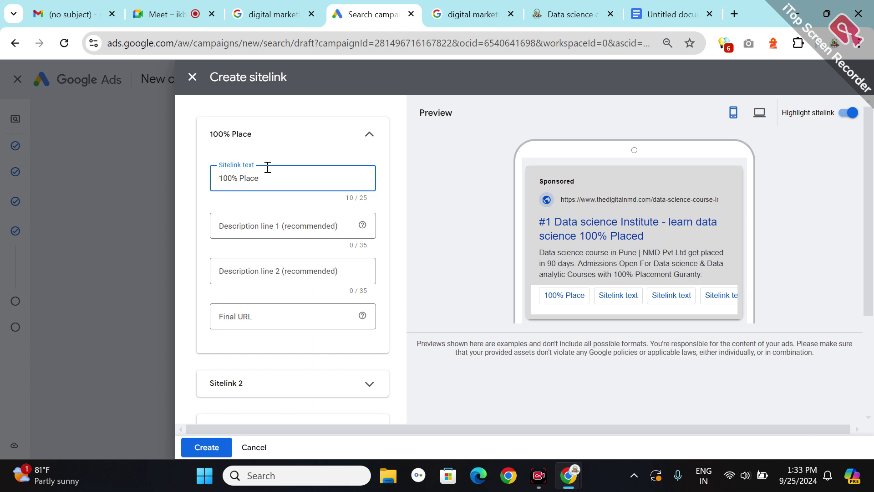
text(ment Guranty)
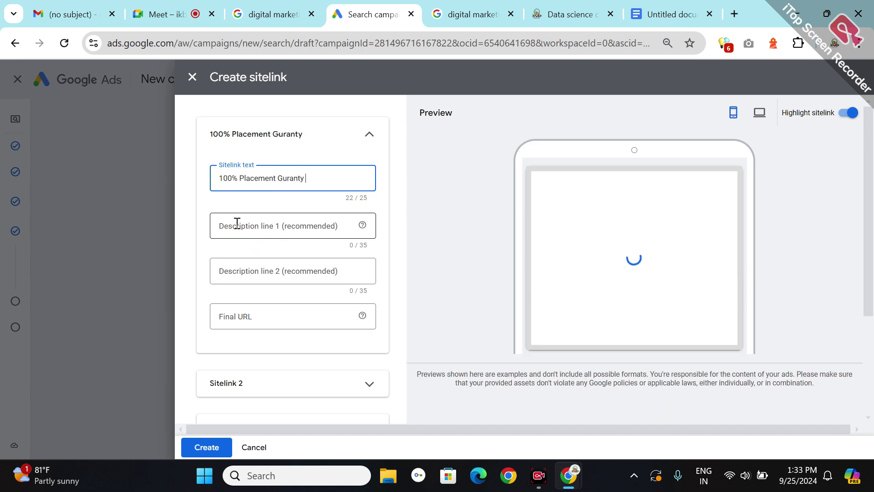
- Set description lines 'NMD Pvt Ltd Provides 100% Placement' and 'Get chance to learn from expert'
click(237, 224)
text(NMD)
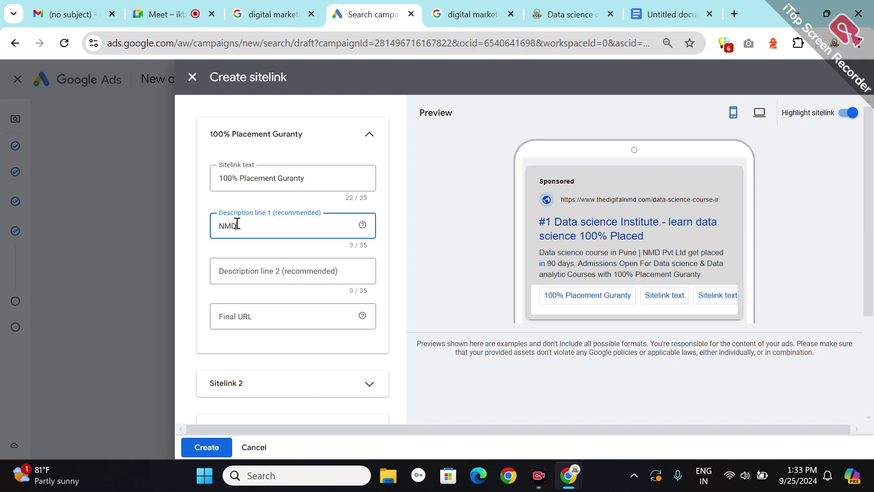
text( Pvt Ltd Provides 100% Placement)
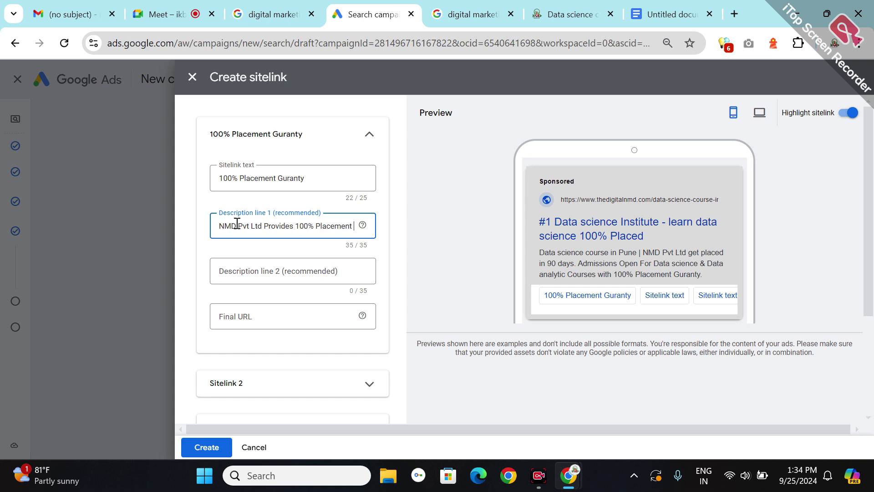
text( g)
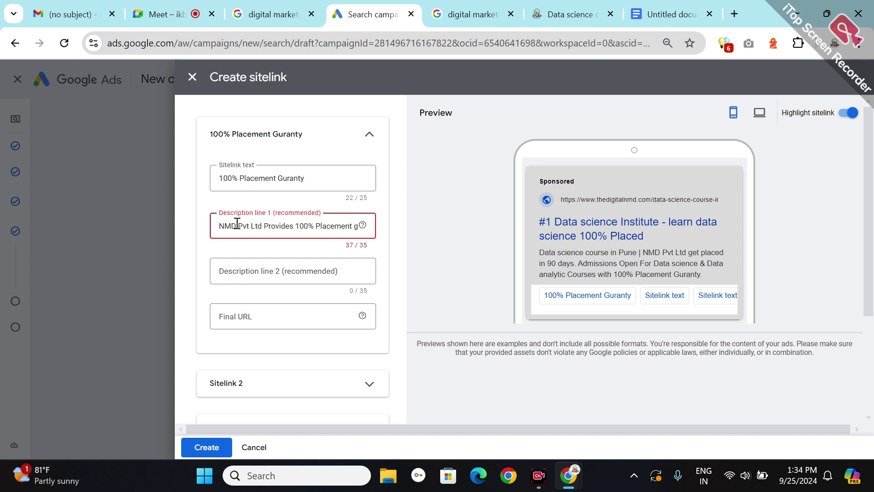
key(BackSpace)
key(BackSpace)
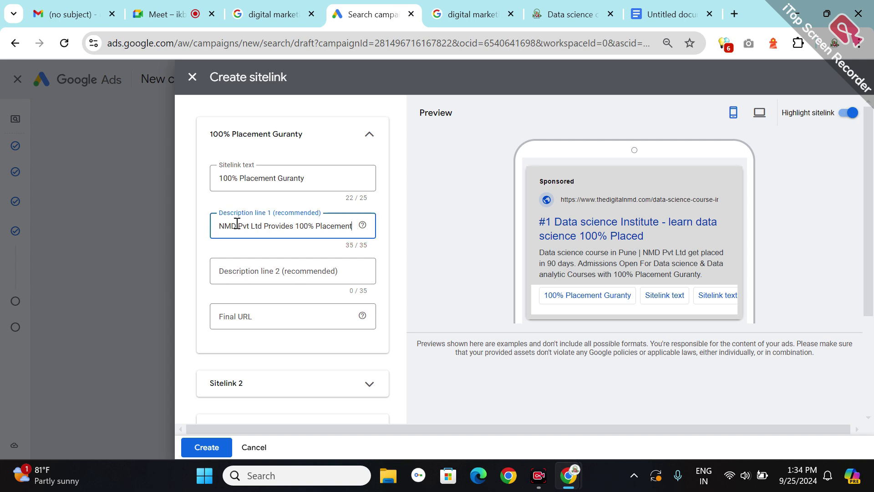
click(263, 278)
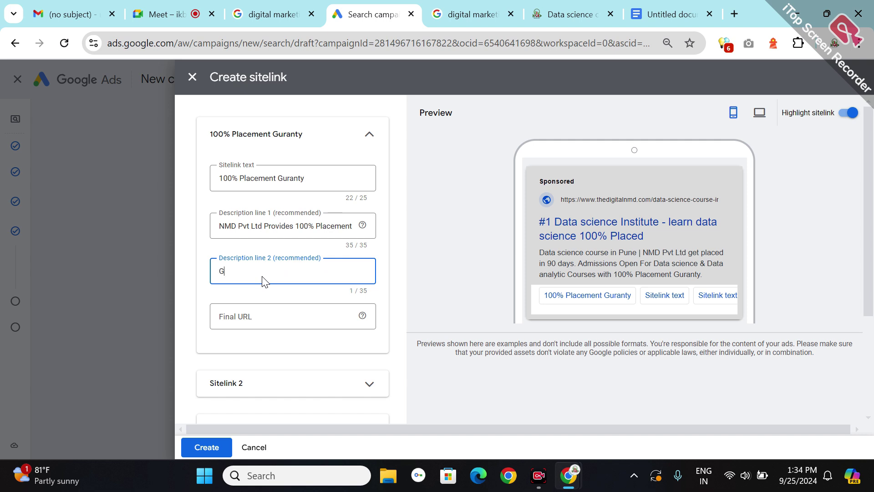
text(Get chance to learn from expert)
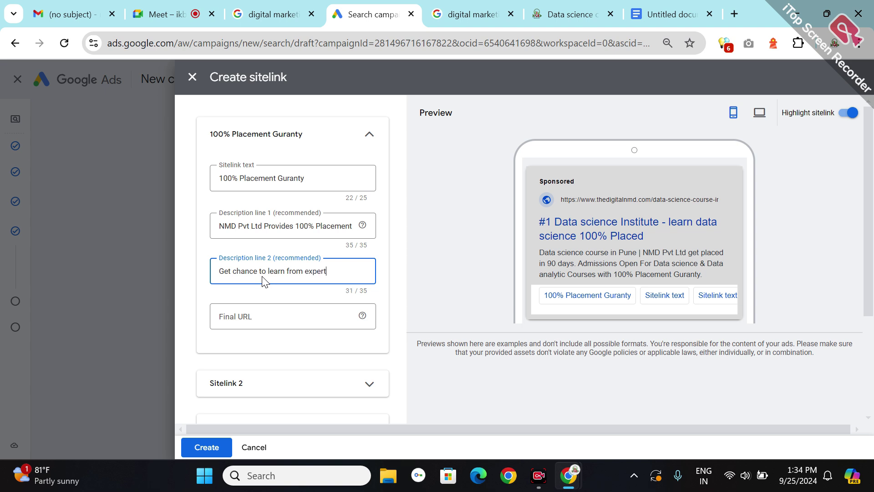
- Begin the sitelink's final URL and check the NMD data science course page tab
click(270, 314)
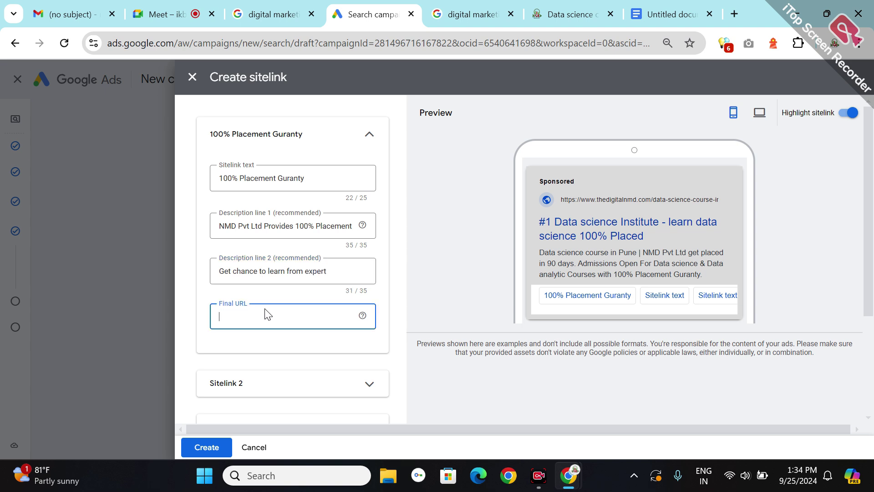
click(556, 18)
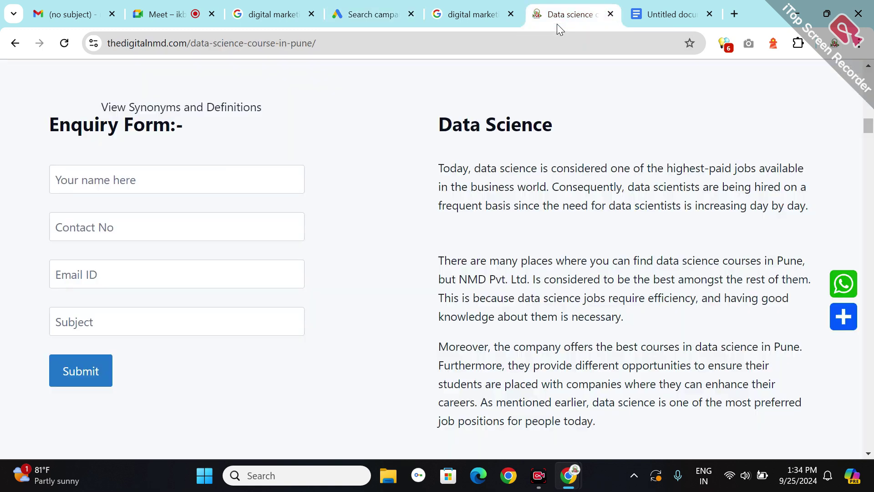
click(337, 40)
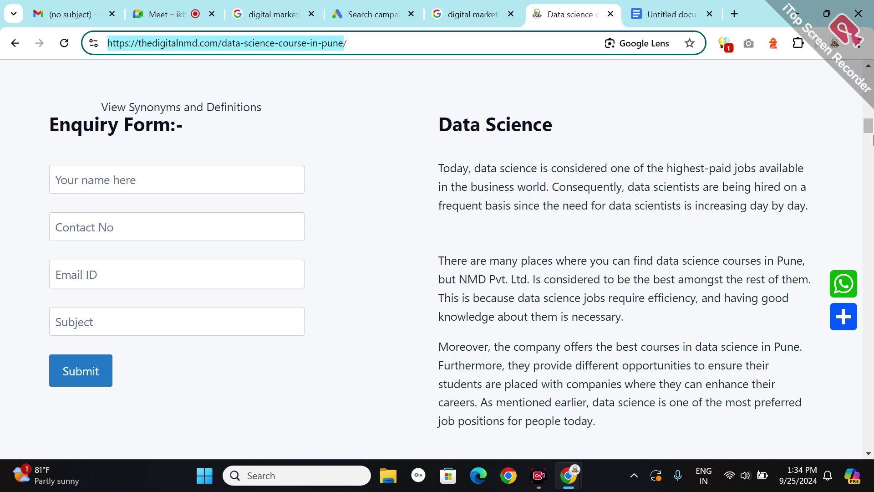
click(869, 93)
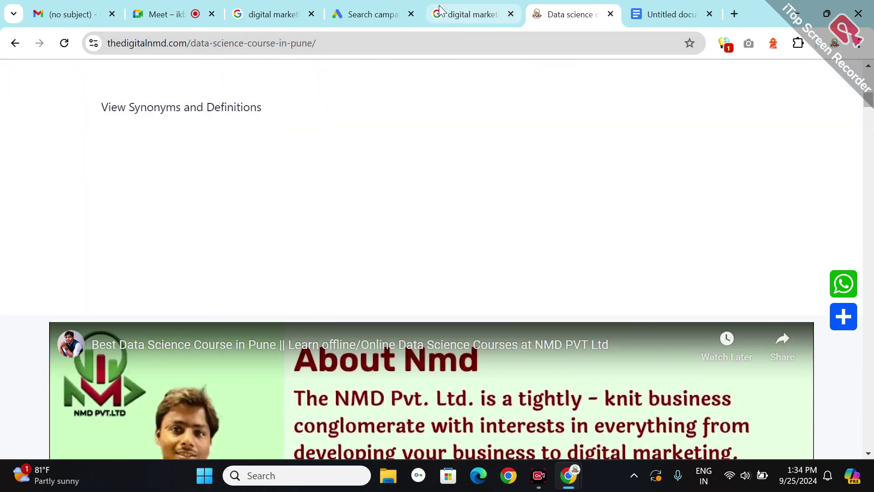
click(364, 12)
click(555, 14)
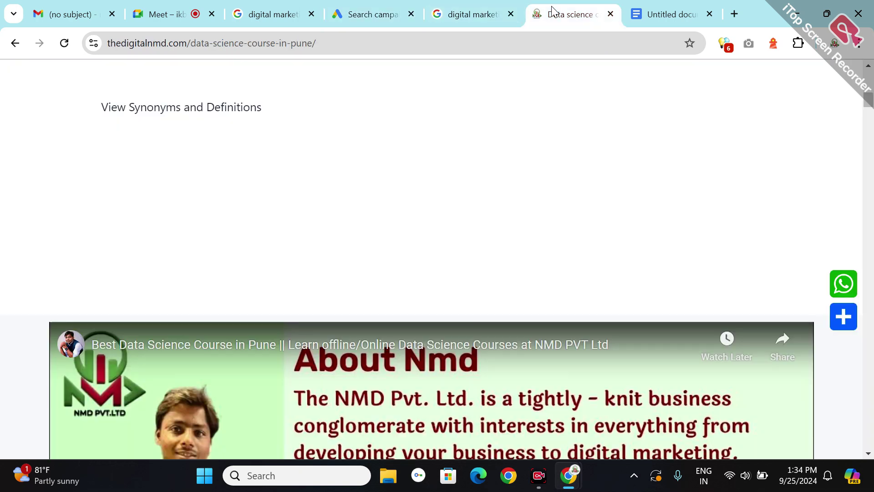
click(870, 91)
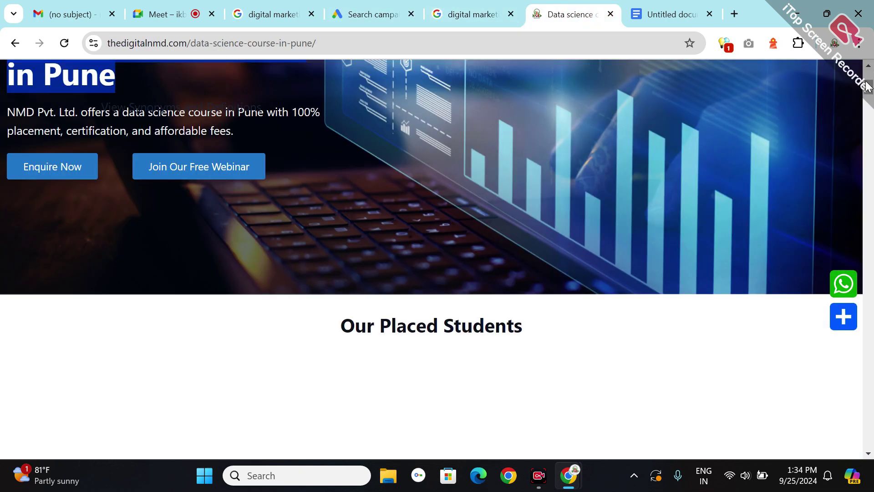
- Open the 'Data analytics classes in pune' page from Courses and copy its address
scroll(869, 77, up, 3)
scroll(869, 78, up, 3)
mouse_move(425, 114)
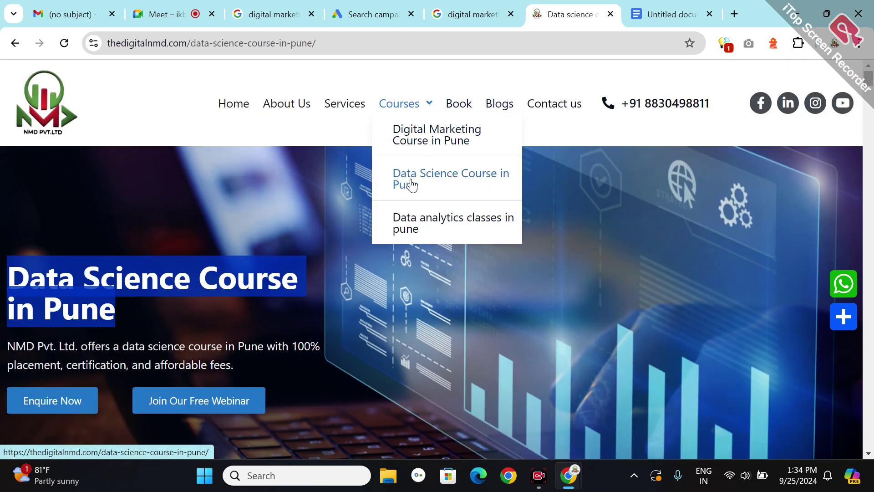
click(410, 227)
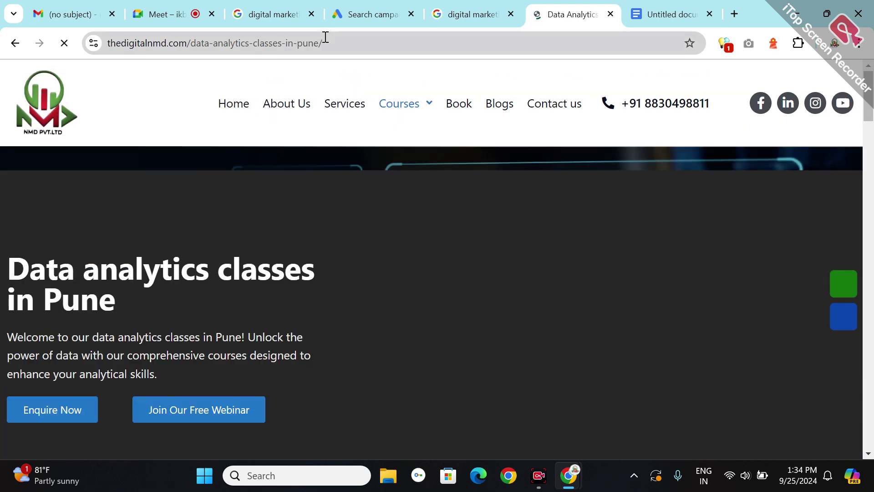
click(324, 41)
drag(323, 41, 326, 37)
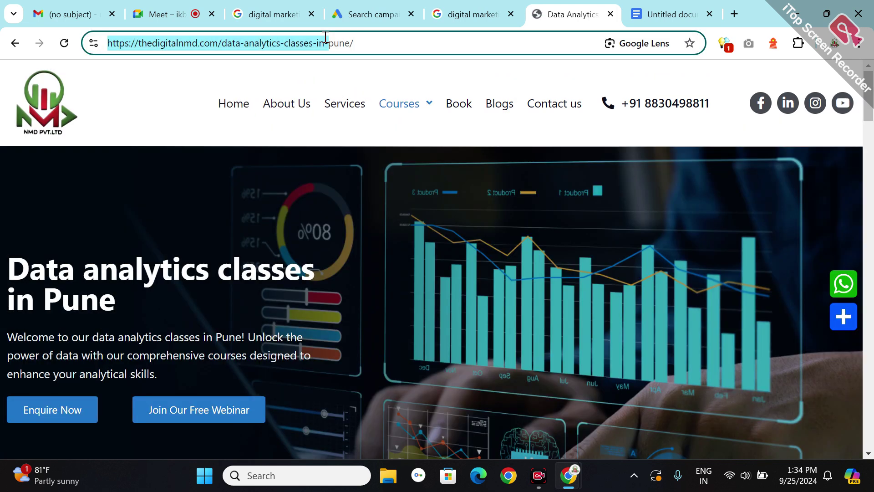
triple_click(373, 37)
key(ctrl+c)
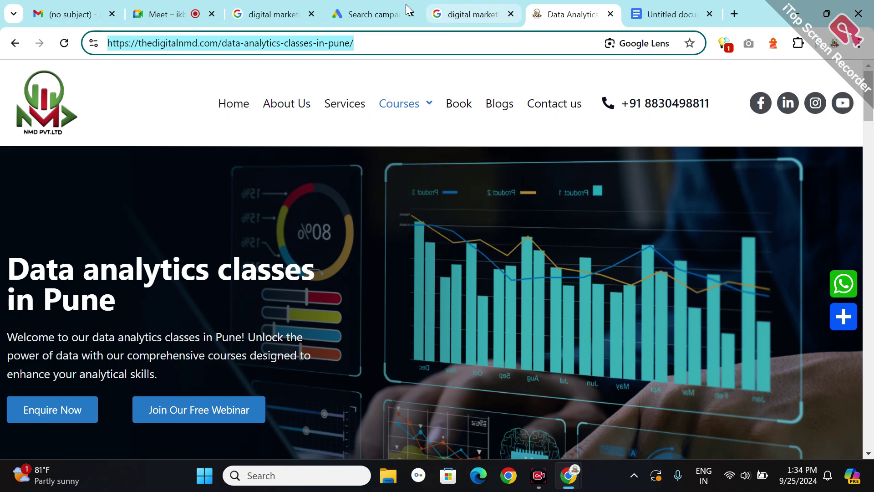
click(372, 16)
drag(372, 16, 360, 11)
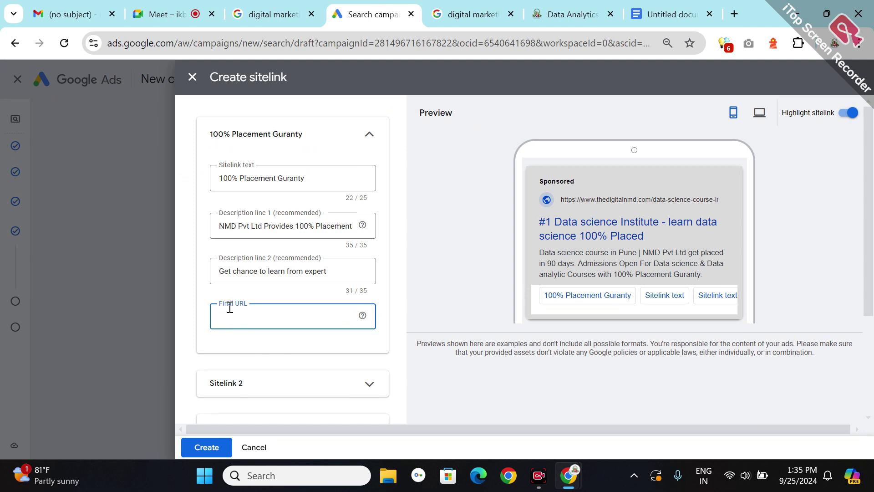
- Paste the data analytics page address as Final URL and create the '100% Placement Guranty' sitelink
key(ctrl+v)
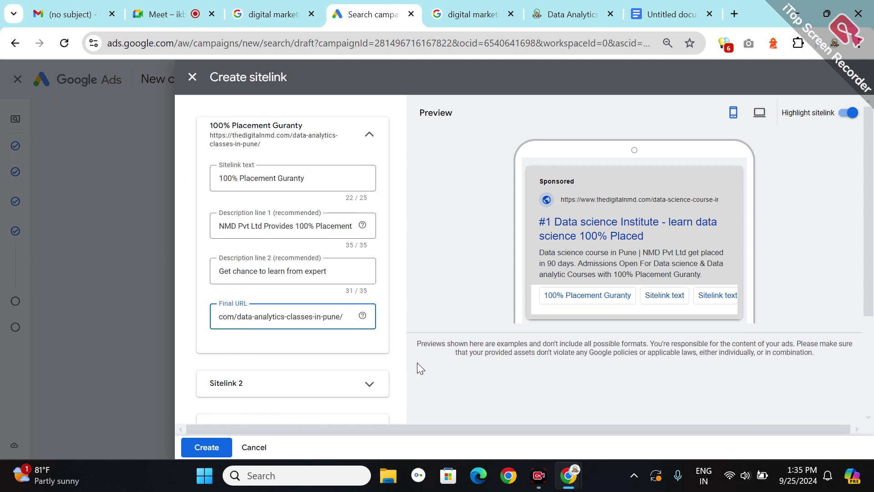
click(410, 319)
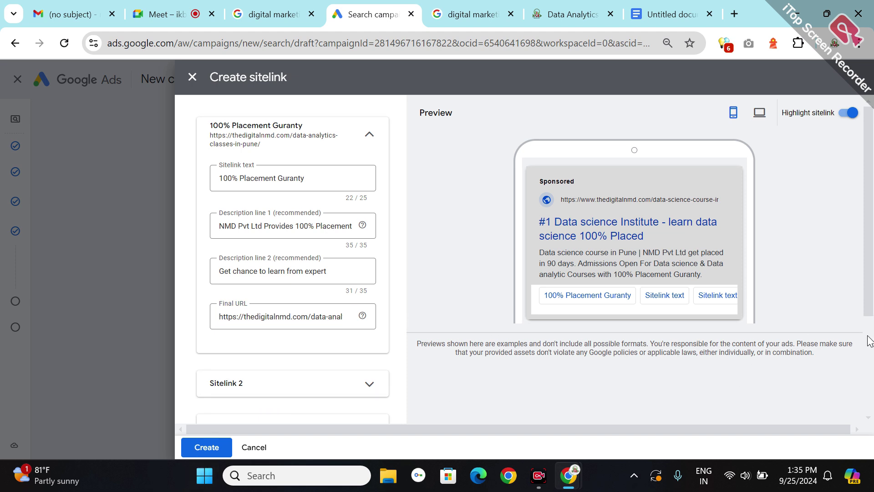
scroll(870, 337, down, 3)
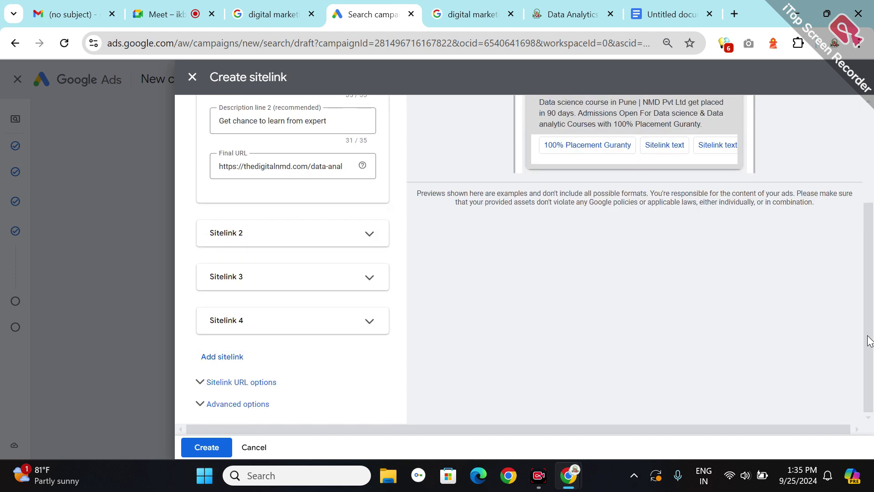
click(201, 444)
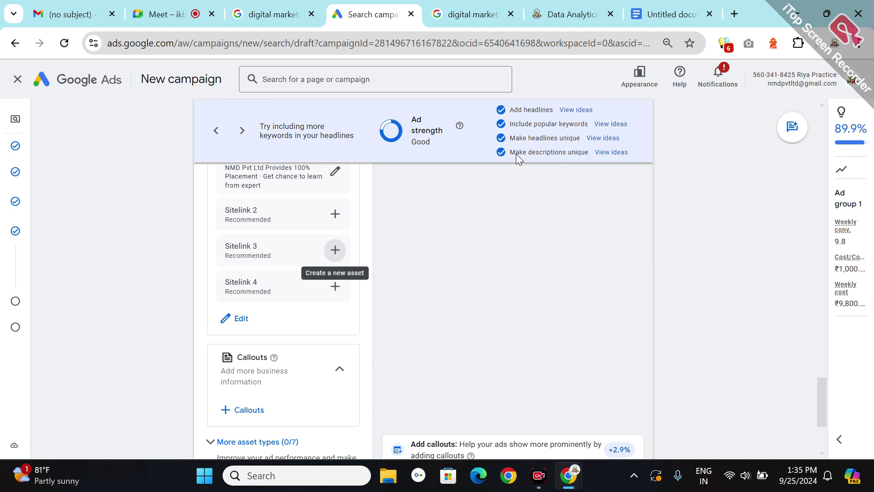
scroll(825, 441, down, 2)
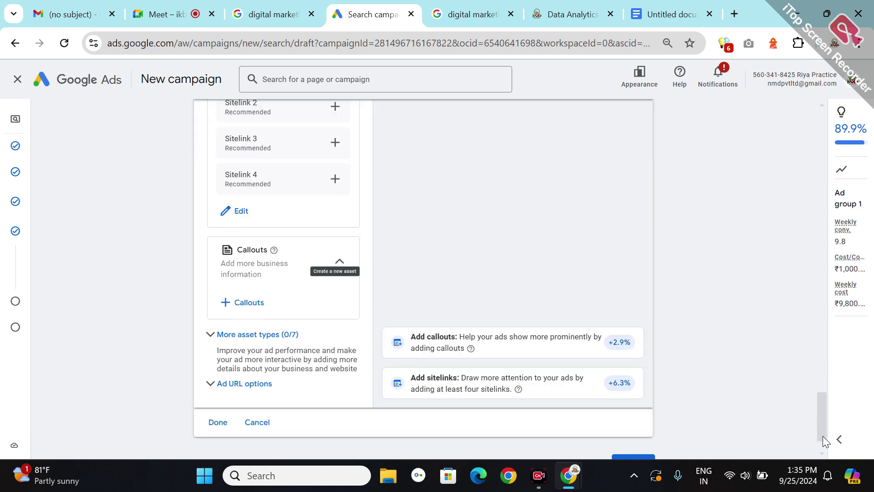
scroll(825, 441, down, 1)
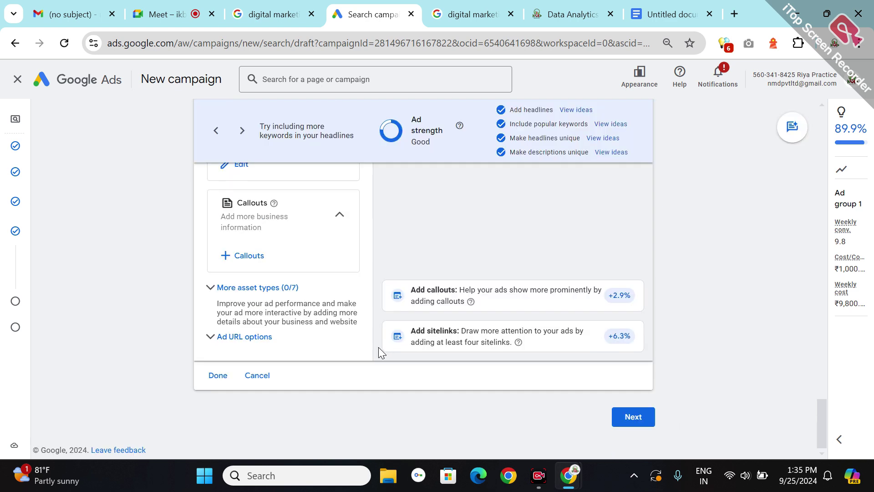
- Mark the ad Done and go back into the Enter keywords box
click(211, 380)
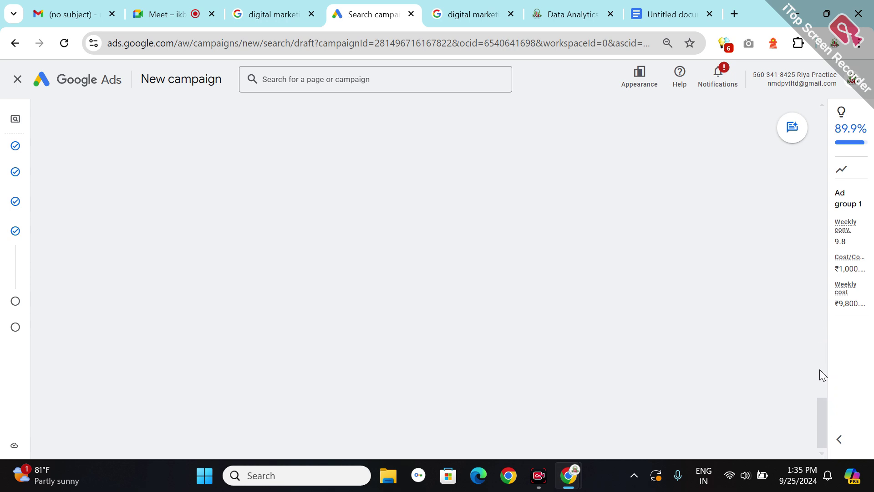
scroll(823, 250, up, 5)
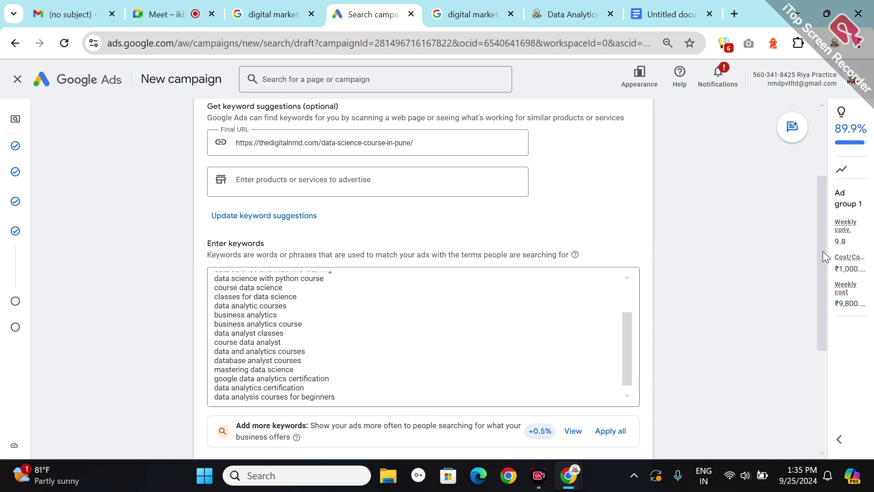
scroll(823, 370, down, 4)
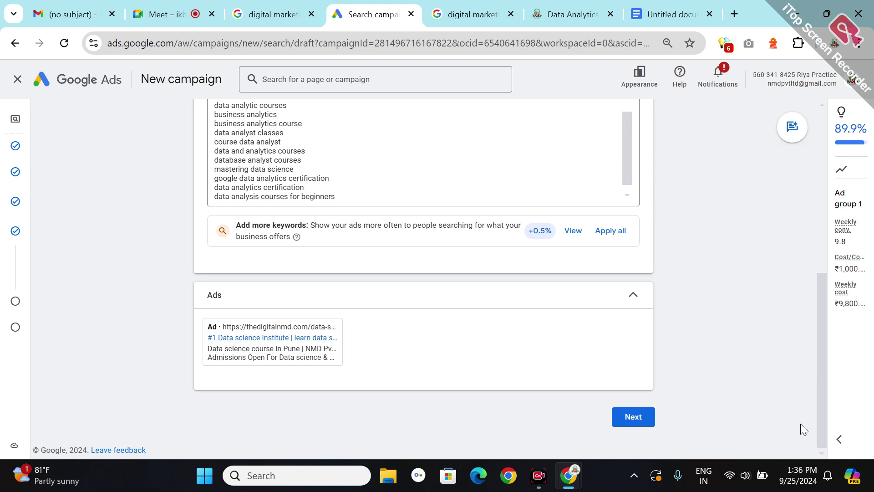
mouse_move(279, 352)
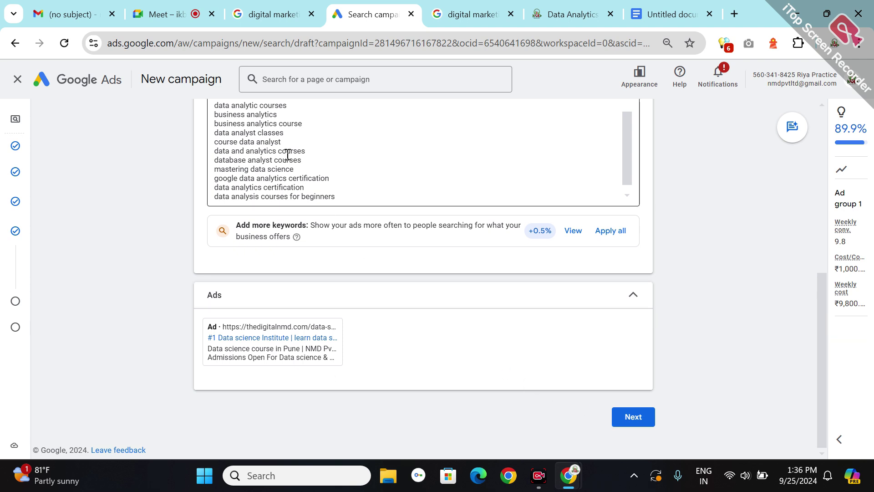
click(270, 131)
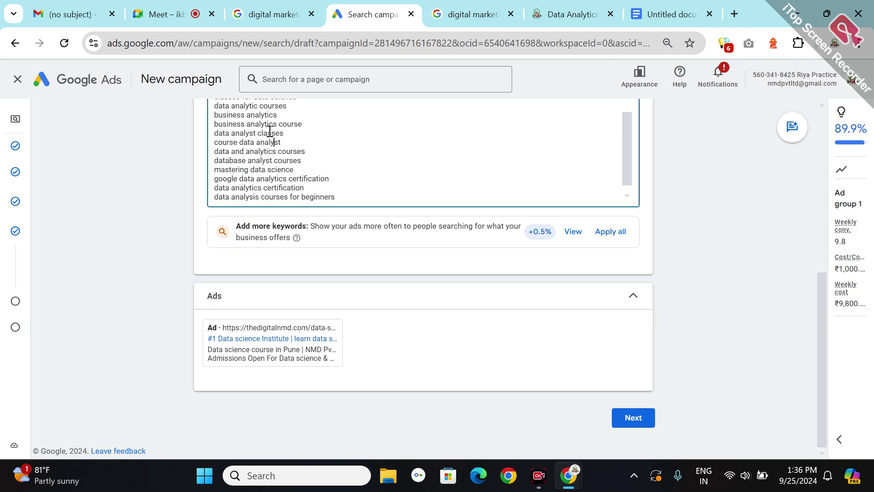
scroll(270, 131, up, 5)
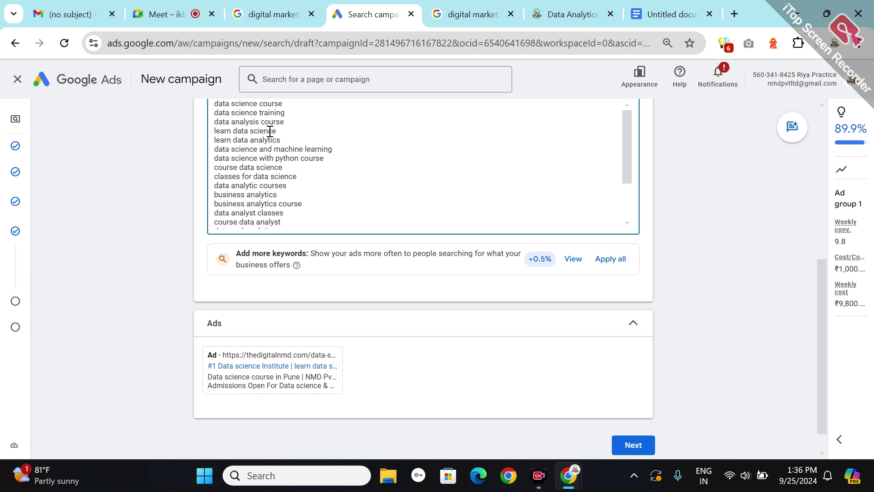
click(166, 14)
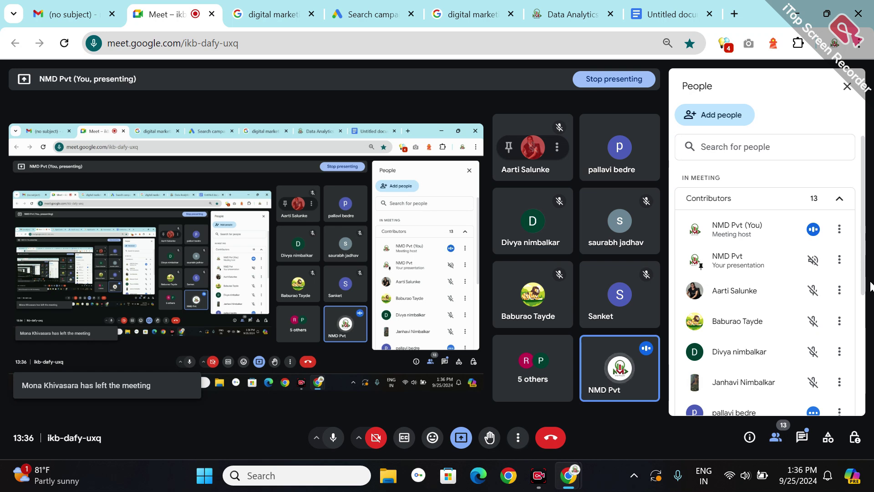
drag(863, 196, 865, 314)
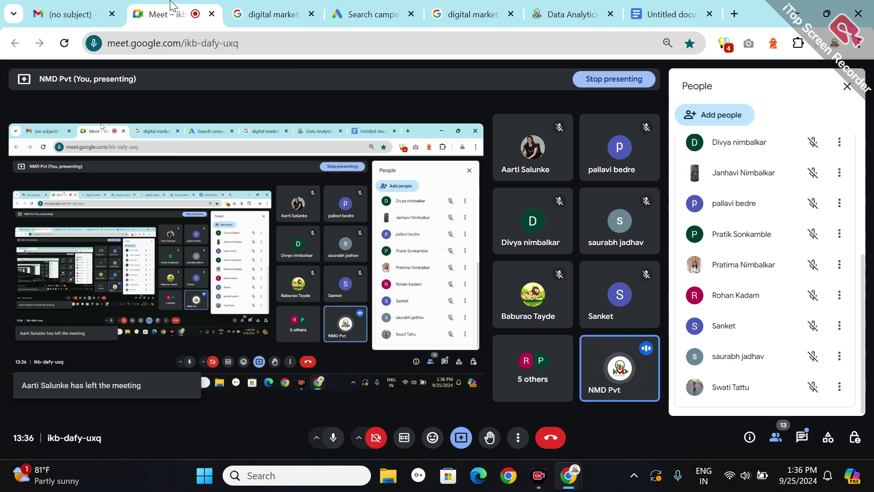
click(370, 14)
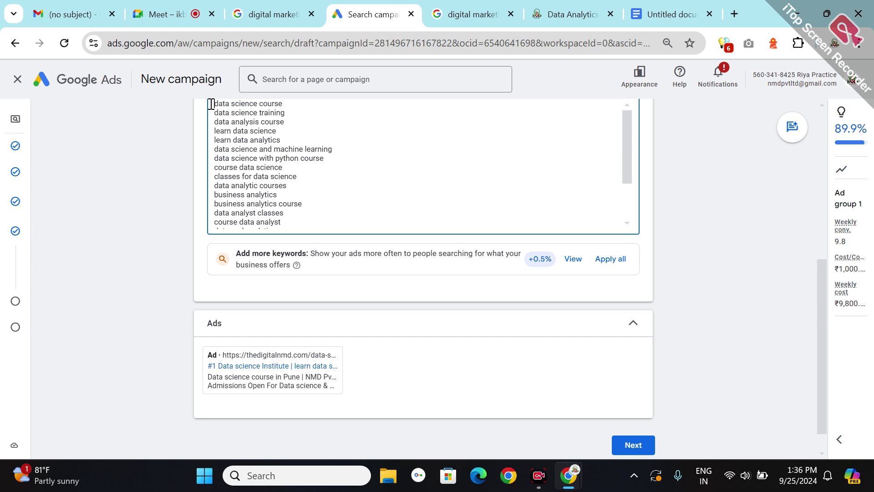
- Leave the keyword list as it was and advance the campaign to the Budget step
text(")
text(")
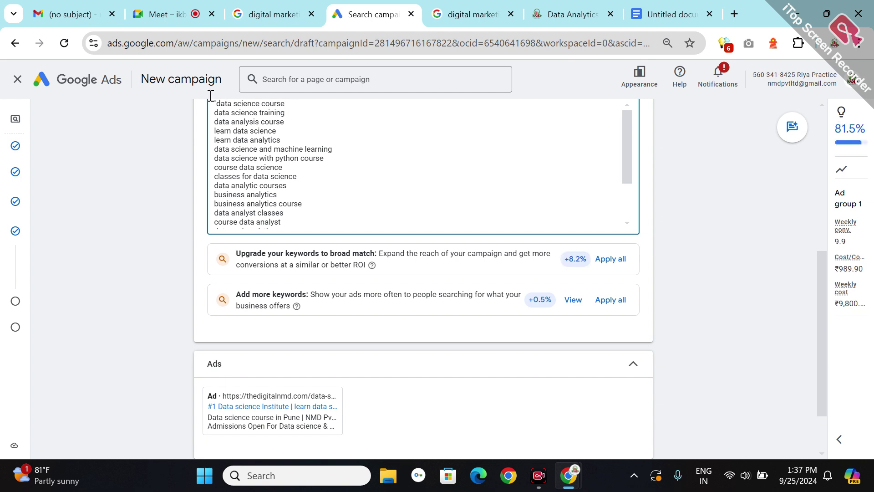
key(BackSpace)
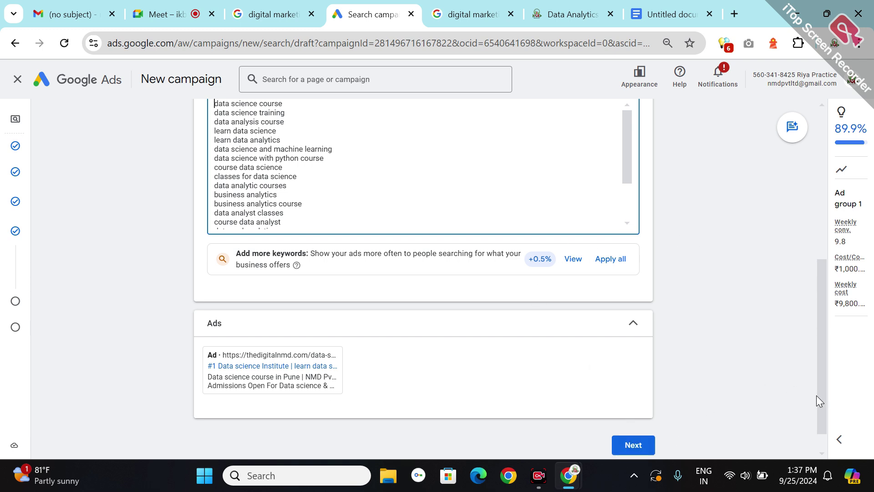
scroll(825, 440, down, 1)
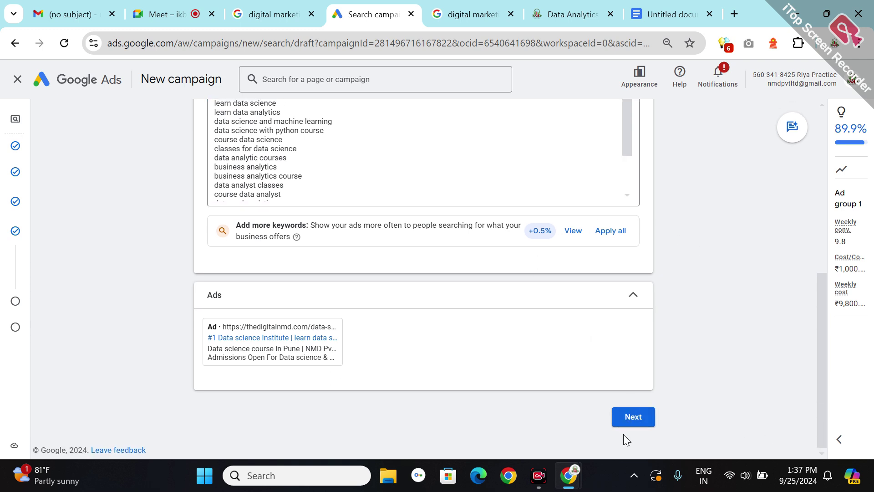
click(632, 418)
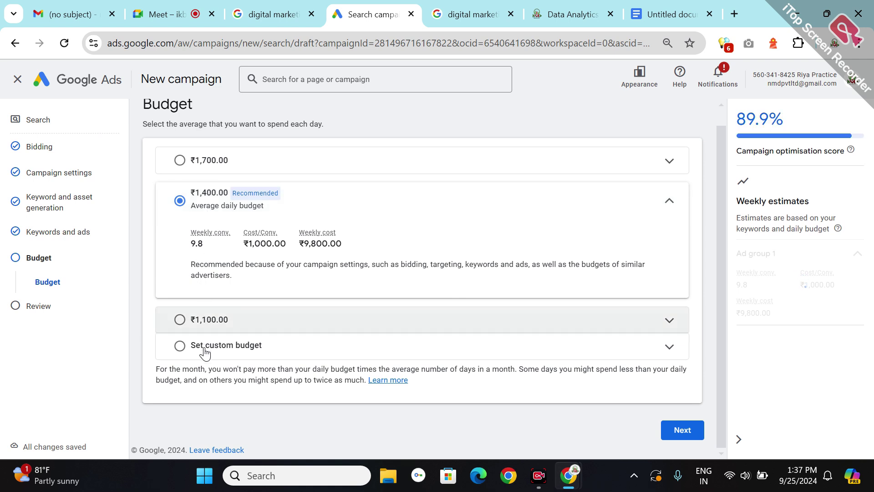
- Replace the suggested 1,400.00 budget with a custom ₹2,000 average daily budget and continue
click(173, 347)
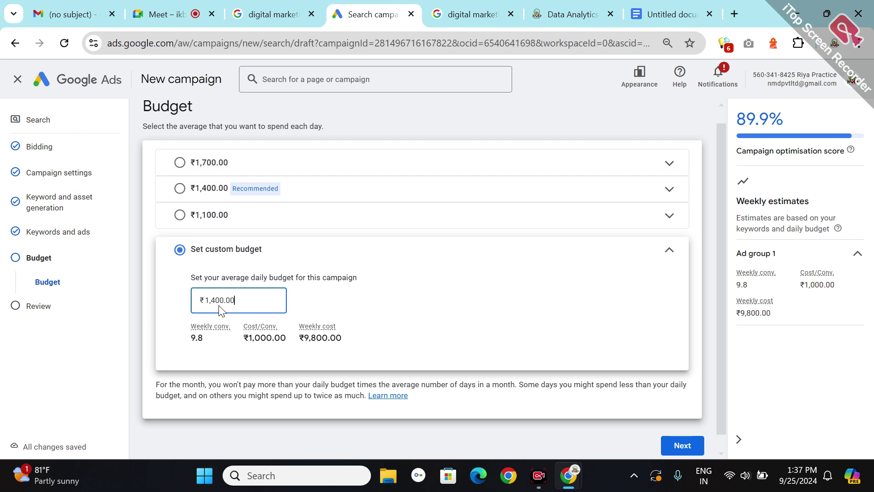
double_click(209, 294)
text(2)
text(000)
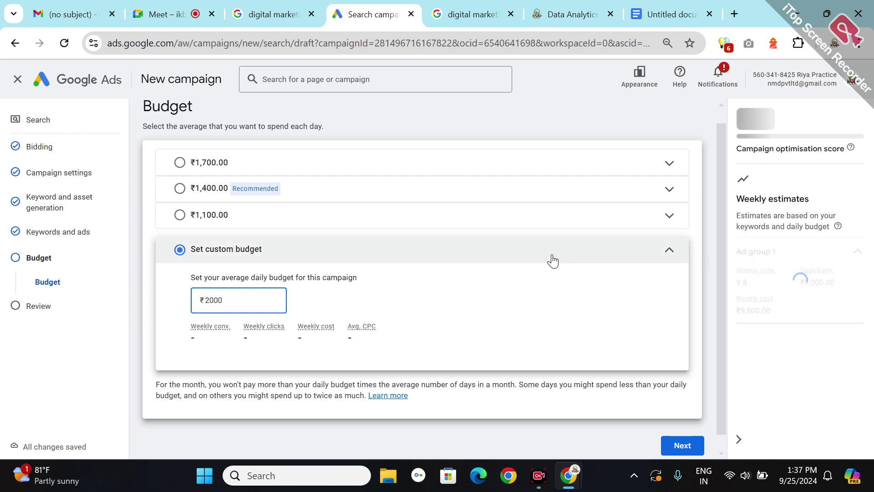
click(690, 449)
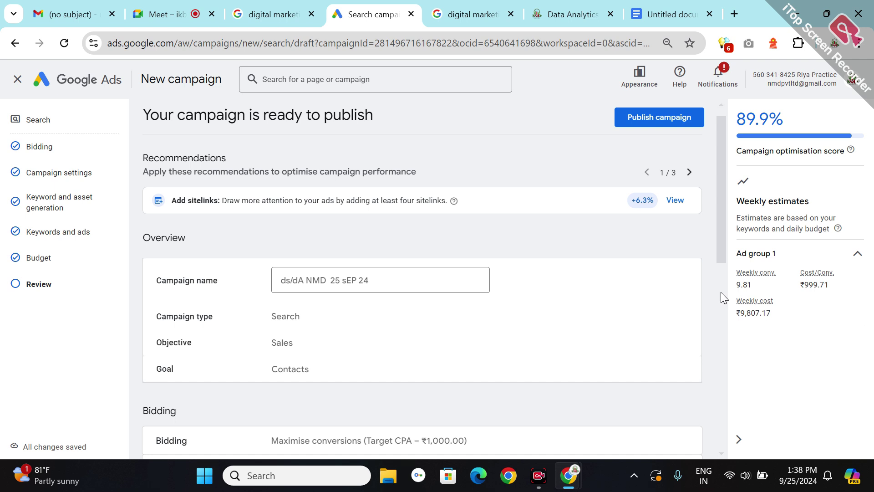
- Review the summary of 20 keywords and the ₹2,000.00/day budget, then publish the campaign
scroll(720, 291, down, 7)
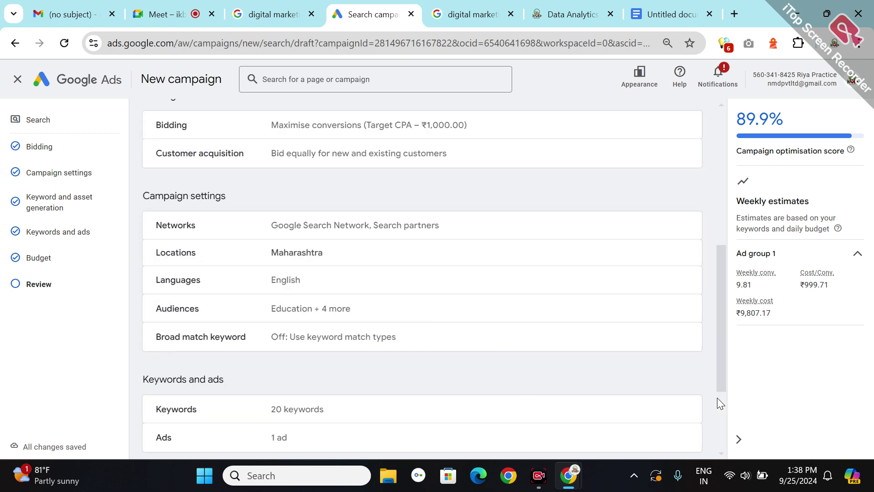
scroll(716, 397, down, 3)
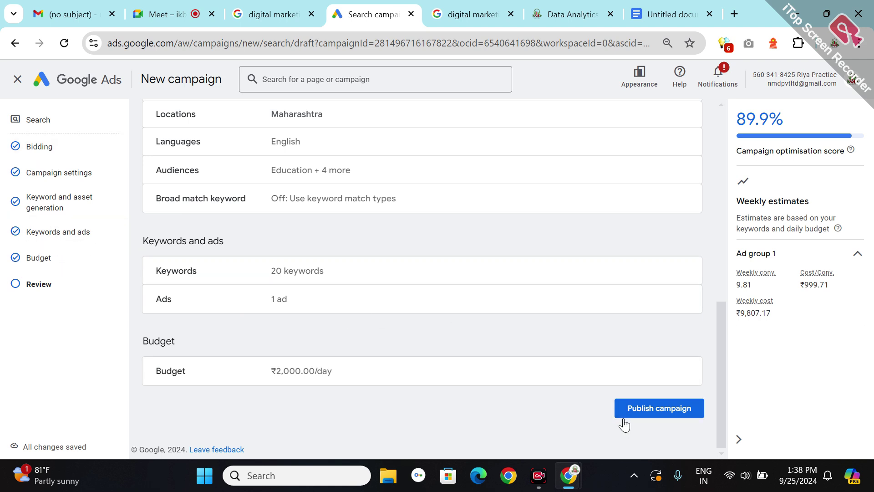
click(683, 412)
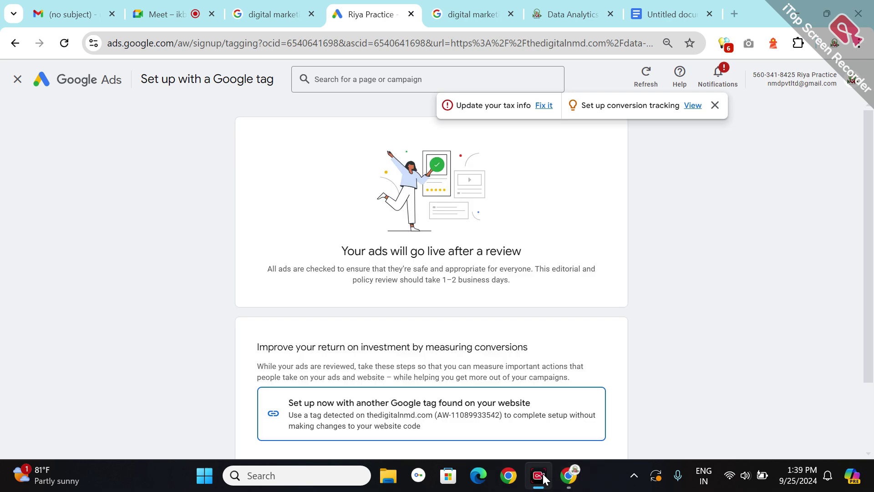
- Switch to the Meet call tab briefly, then return to the Google Ads page
click(160, 20)
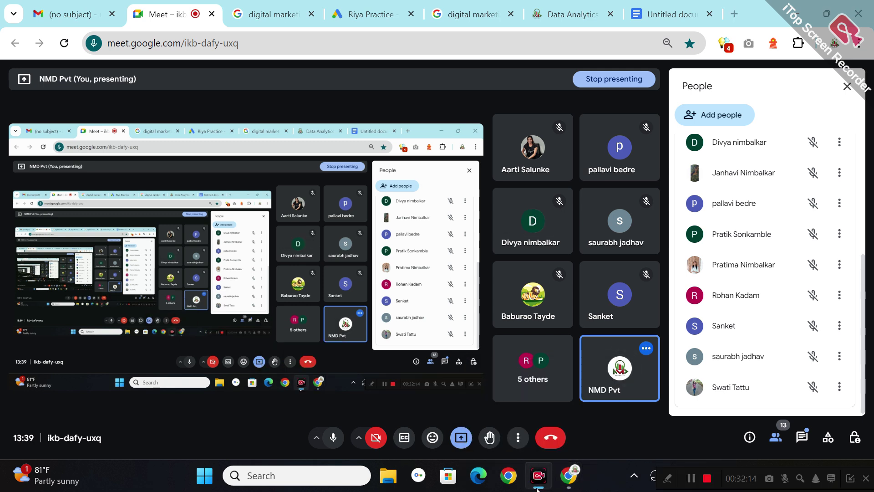
click(537, 487)
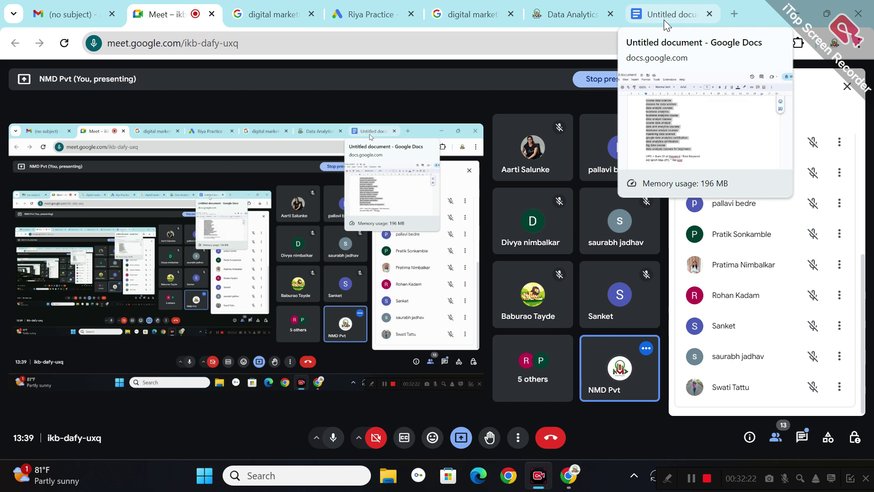
click(369, 14)
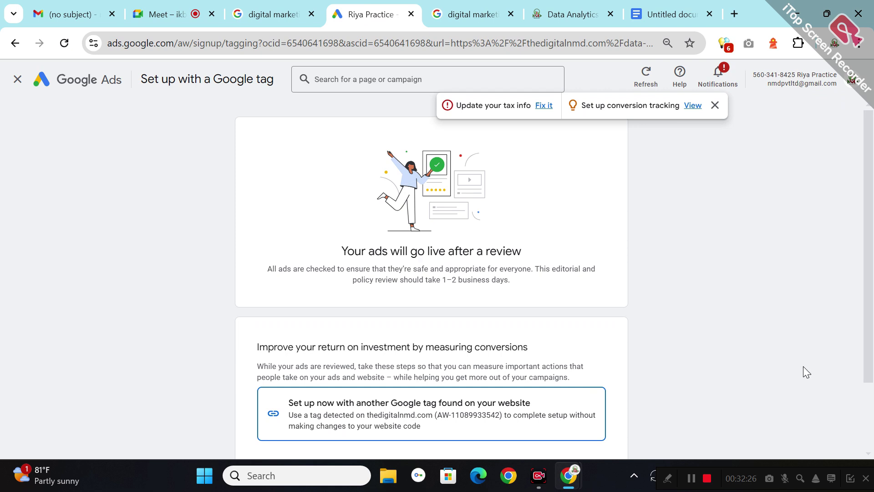
- Close the tax-info and conversion-tracking notice and return to the account Overview dashboard
scroll(869, 417, down, 2)
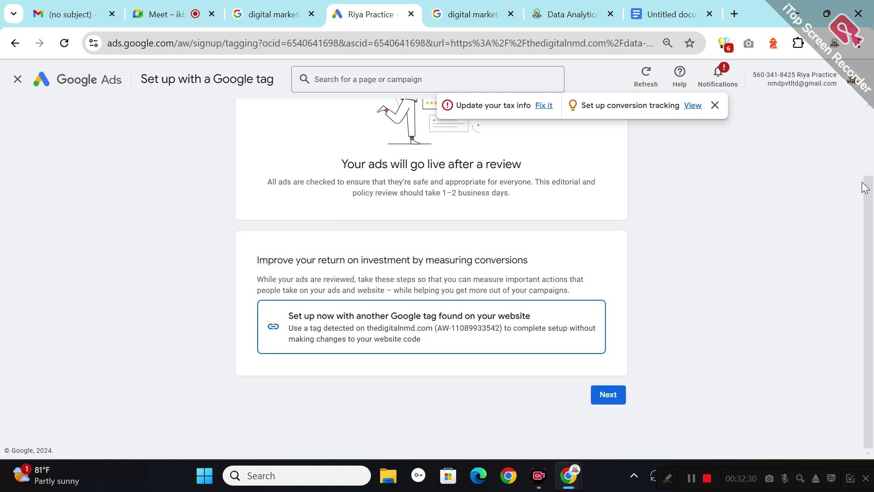
scroll(872, 153, up, 2)
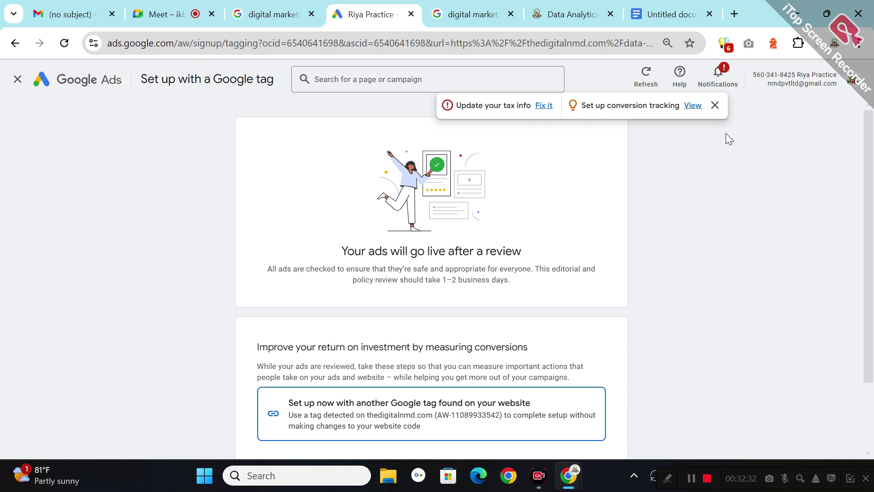
click(715, 105)
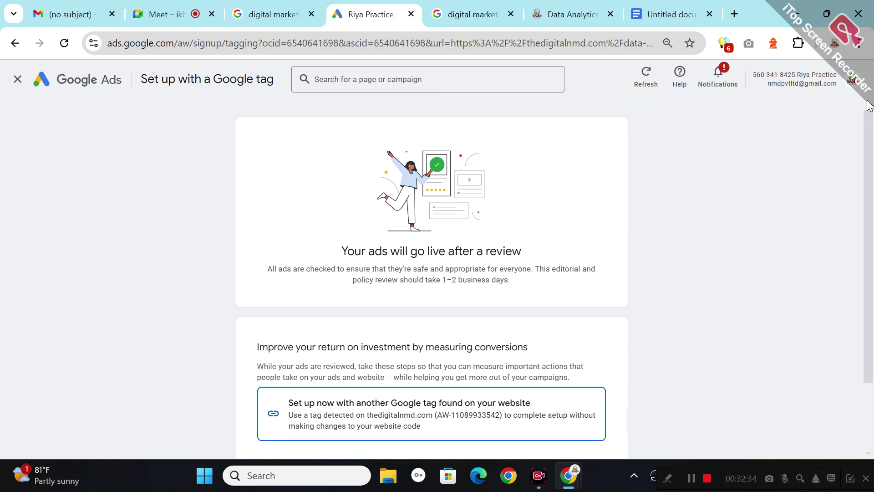
click(42, 81)
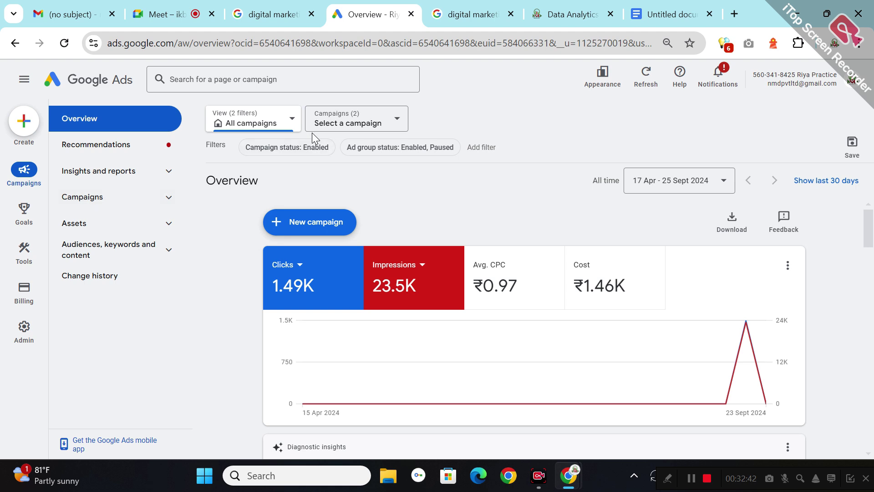
- Set the overview's View to Search campaigns
click(288, 129)
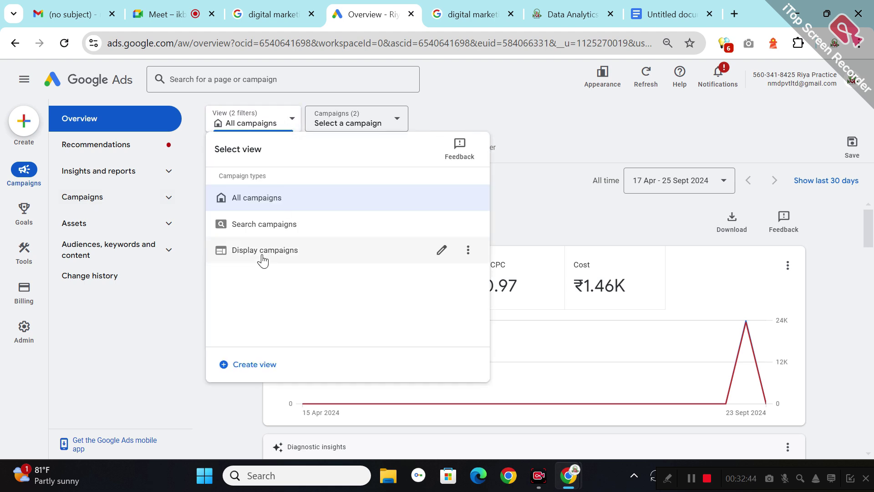
click(262, 225)
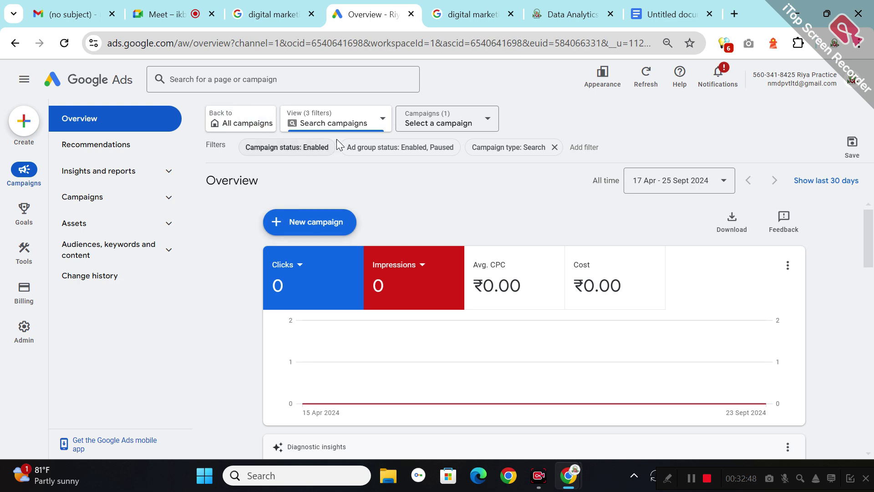
click(355, 122)
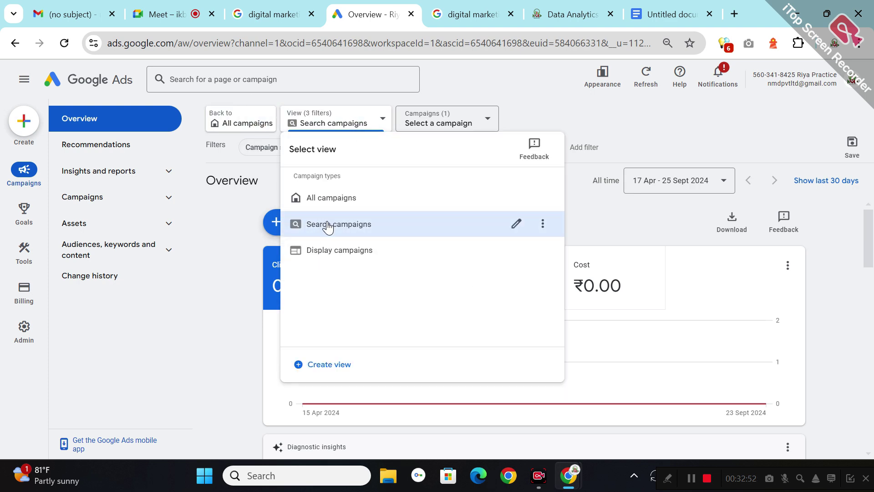
click(328, 226)
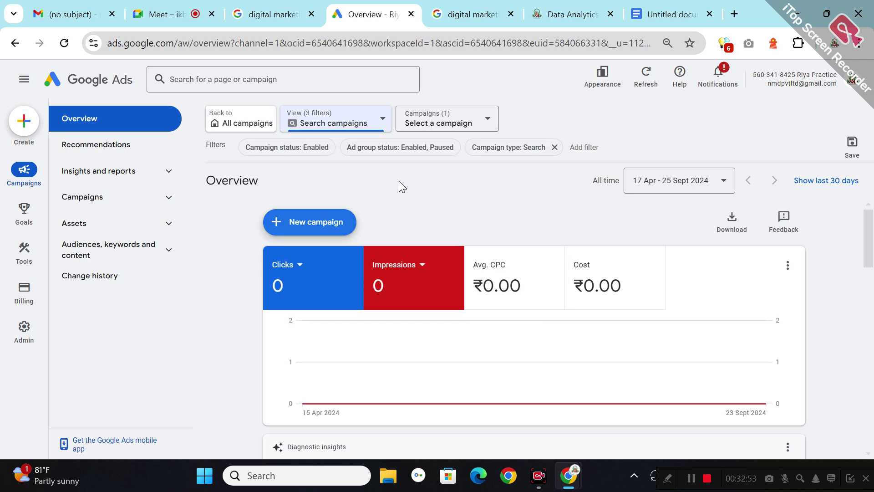
- Select the ds/dA NMD 25 sEP 24 campaign and scroll to its Keywords card
click(477, 119)
click(443, 245)
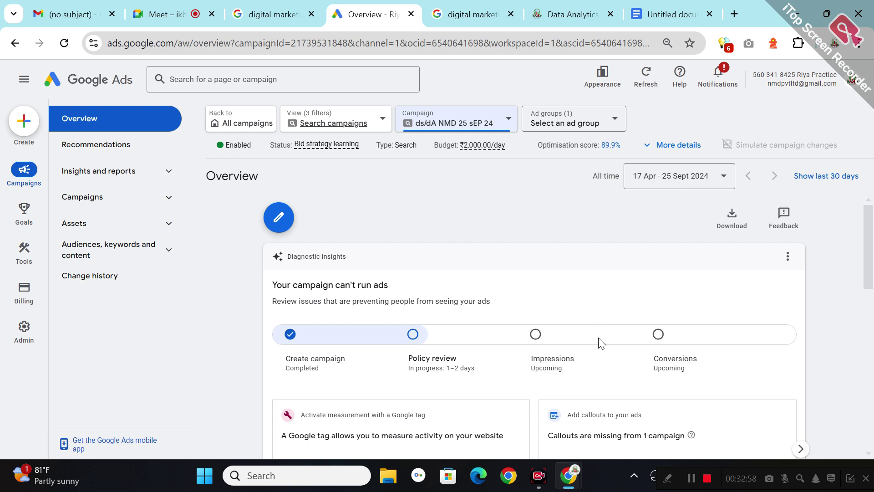
scroll(873, 283, down, 5)
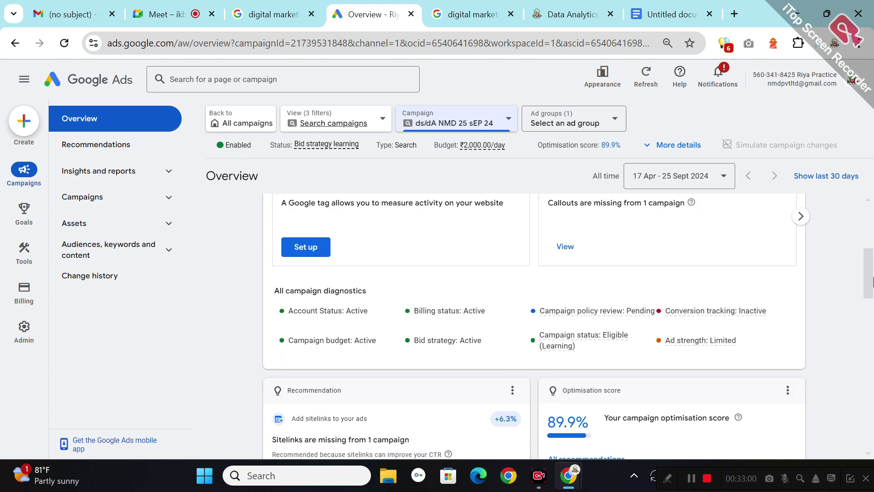
scroll(873, 351, down, 5)
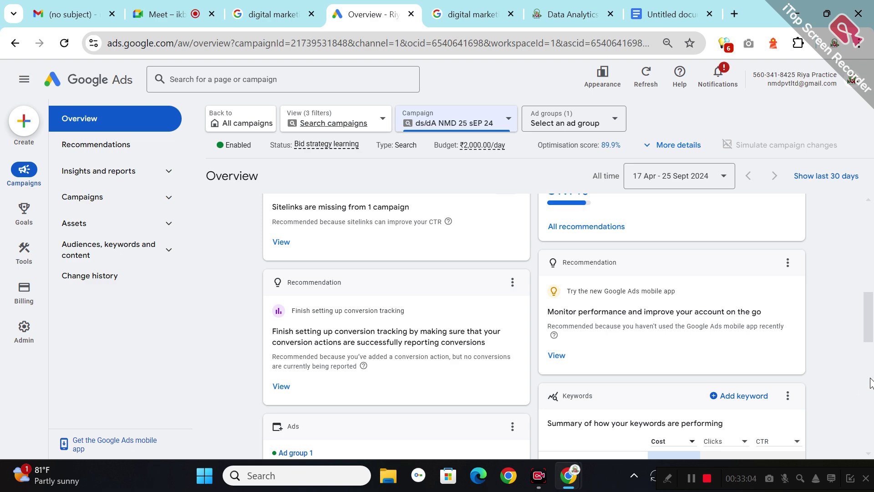
scroll(872, 374, down, 5)
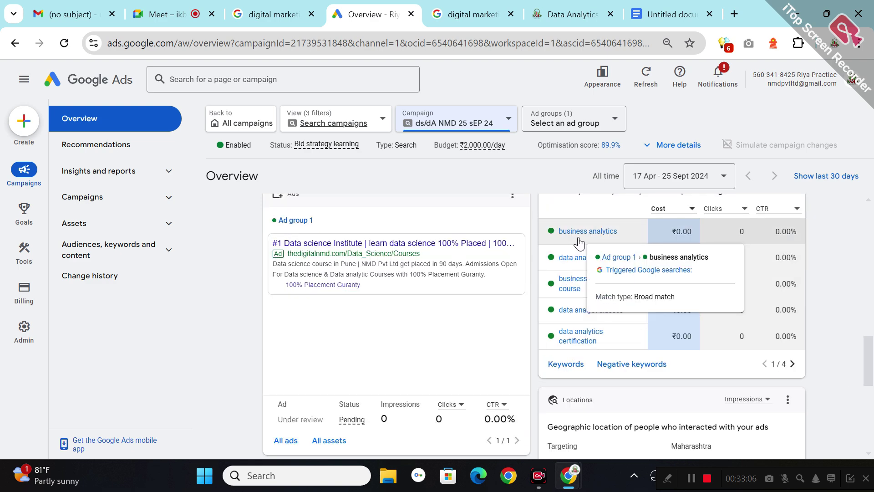
mouse_move(579, 341)
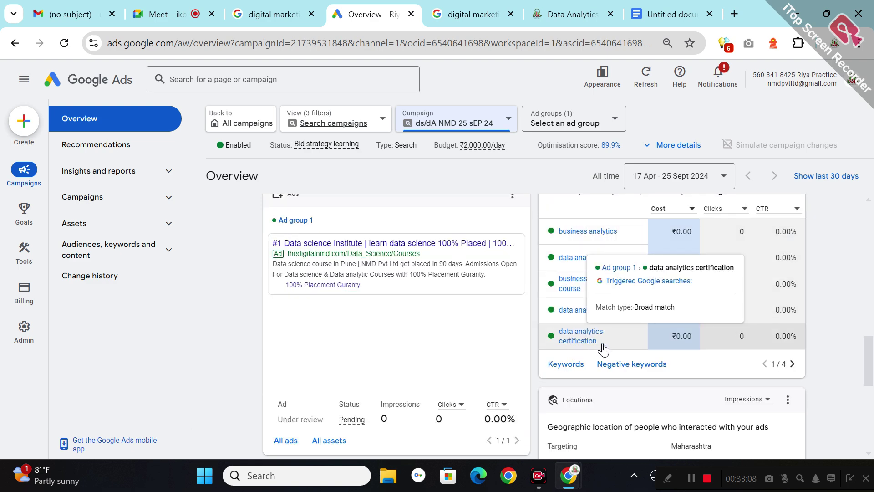
- Open the ds/dA NMD 25 sEP 24 campaign's Search keywords page
click(613, 237)
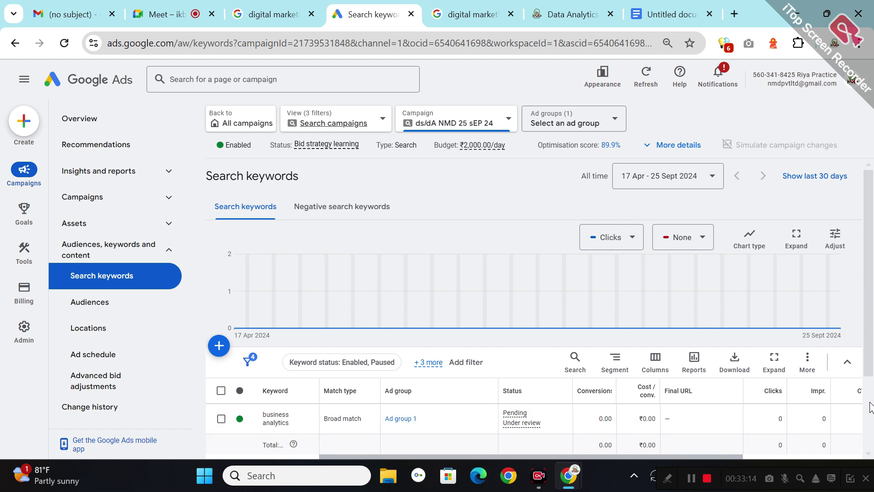
scroll(873, 389, down, 3)
click(78, 121)
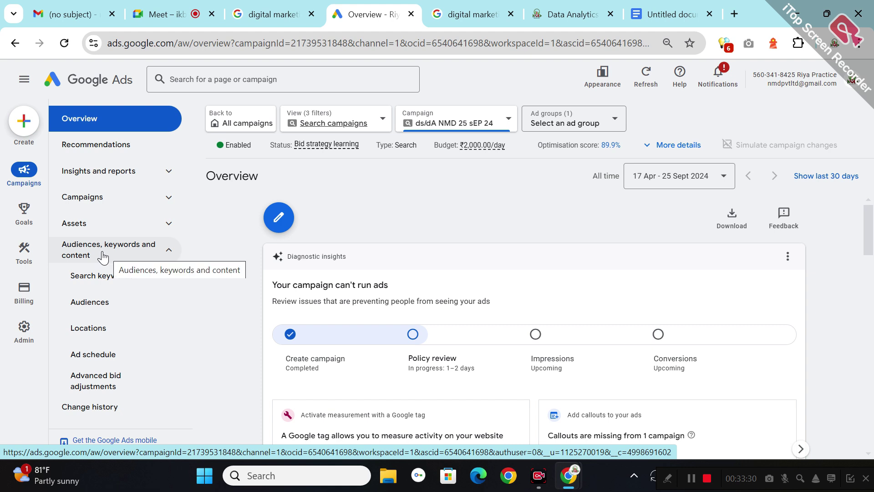
click(104, 285)
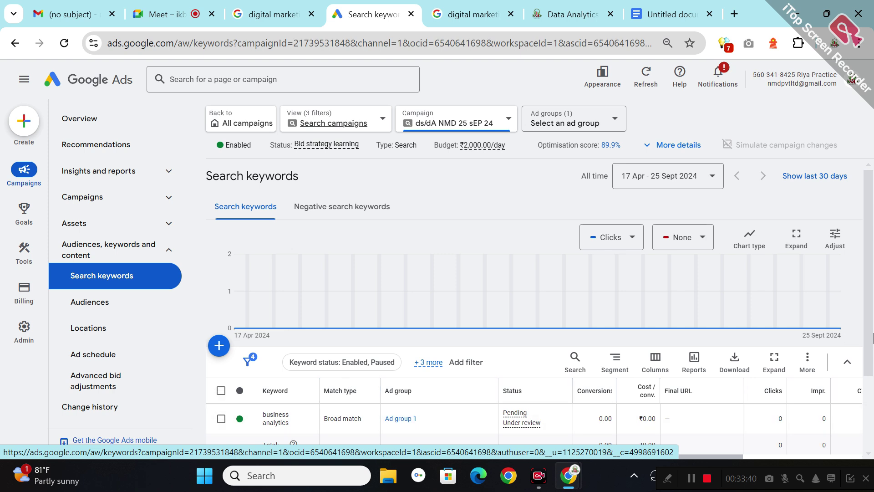
scroll(869, 395, down, 2)
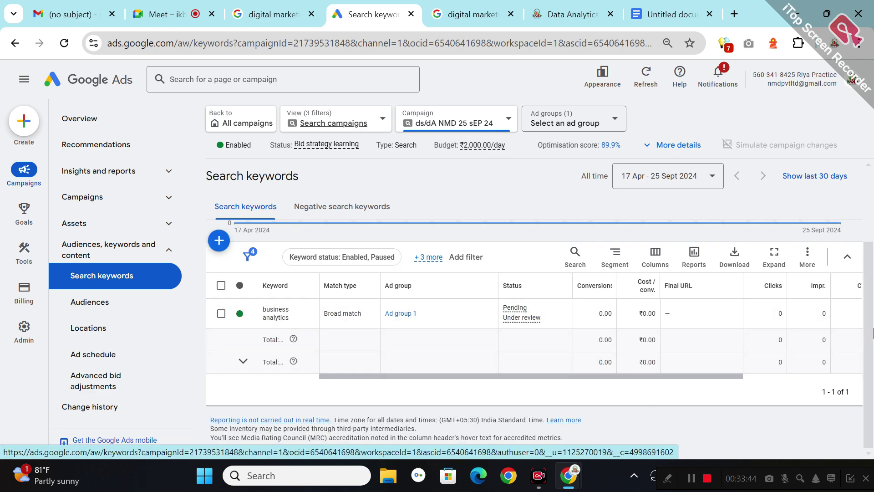
scroll(870, 245, up, 2)
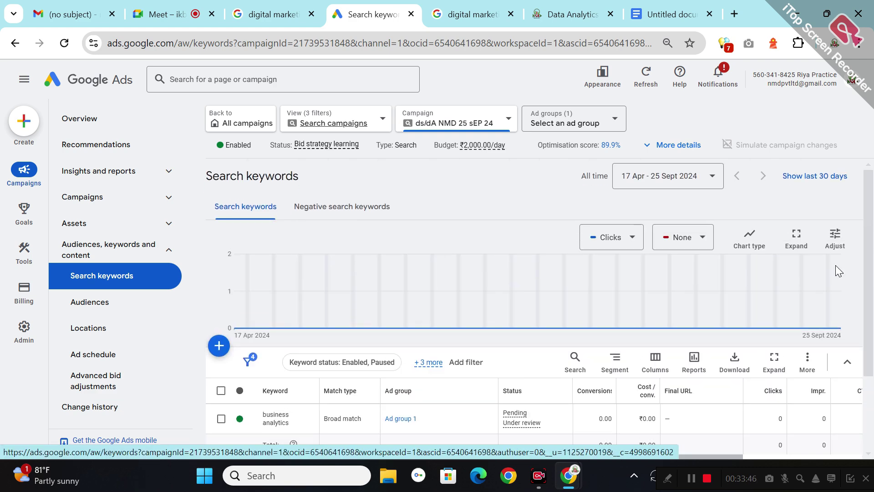
- Set the Keyword status filter to All
click(429, 362)
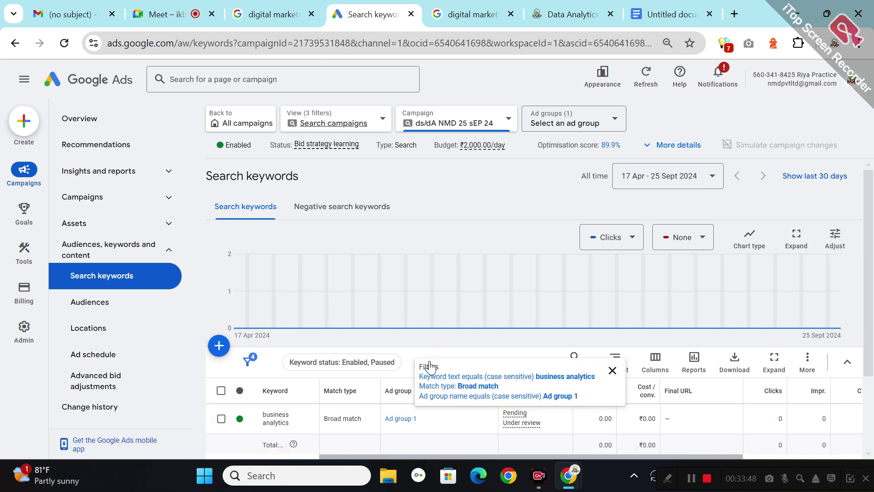
click(612, 370)
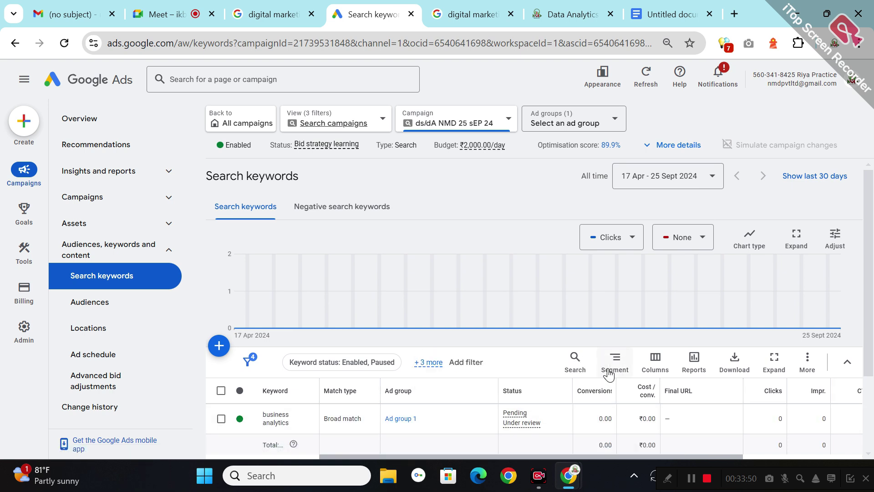
click(375, 373)
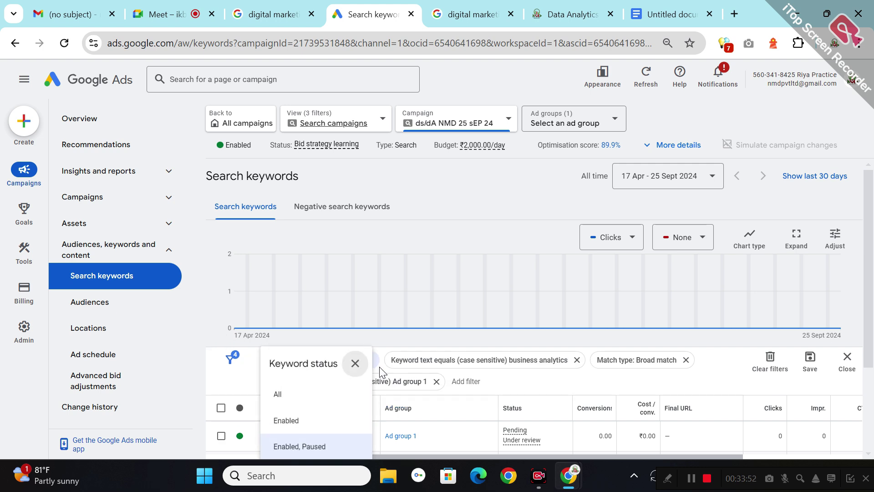
click(319, 403)
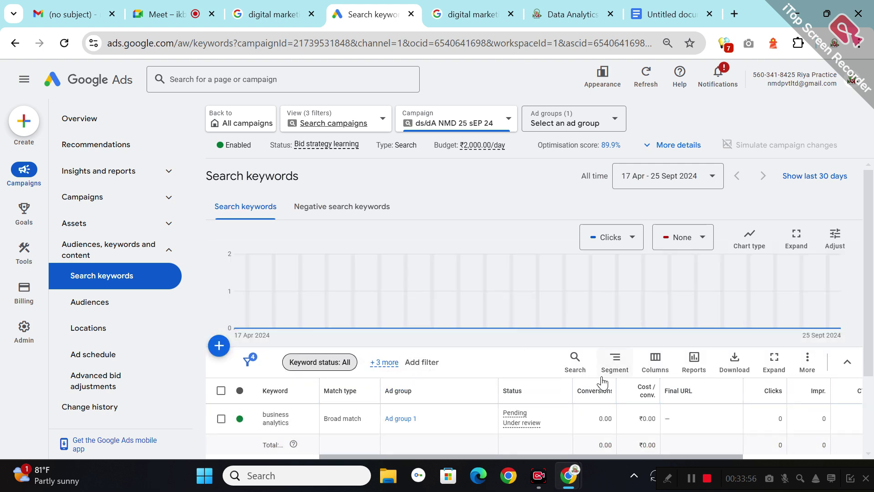
- Remove the Broad match type and Ad group 1 filters from the keyword list
click(401, 366)
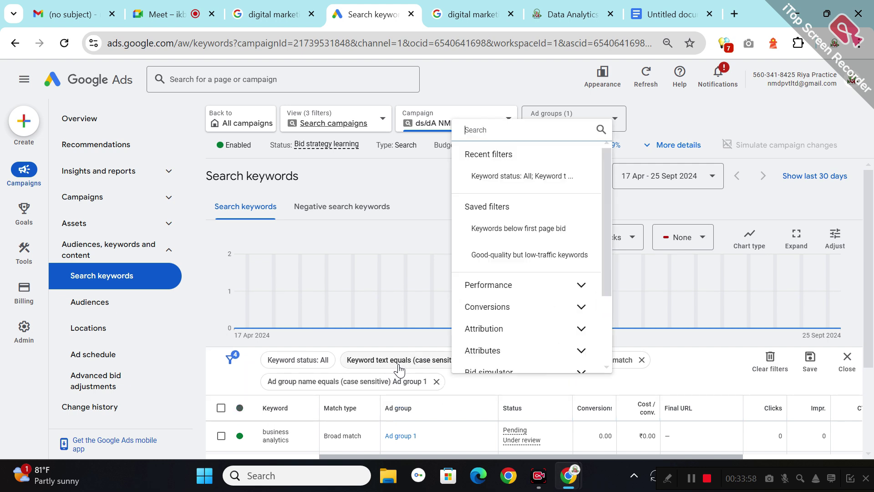
click(433, 388)
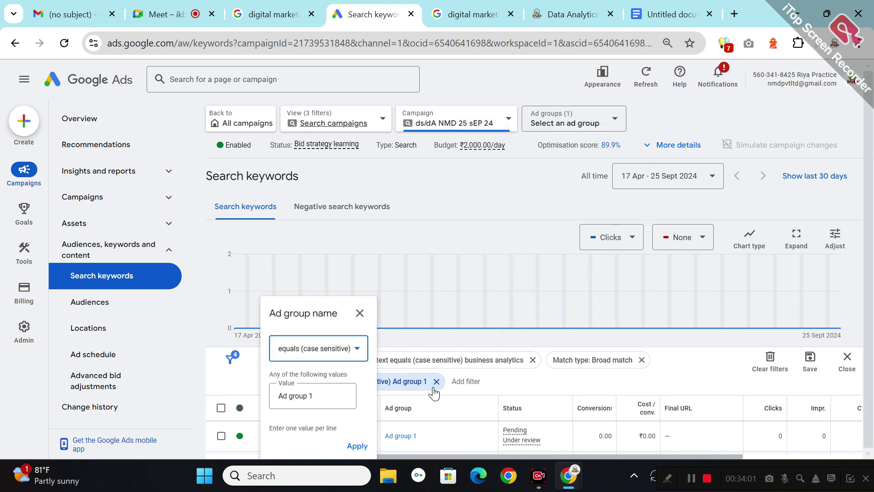
click(359, 313)
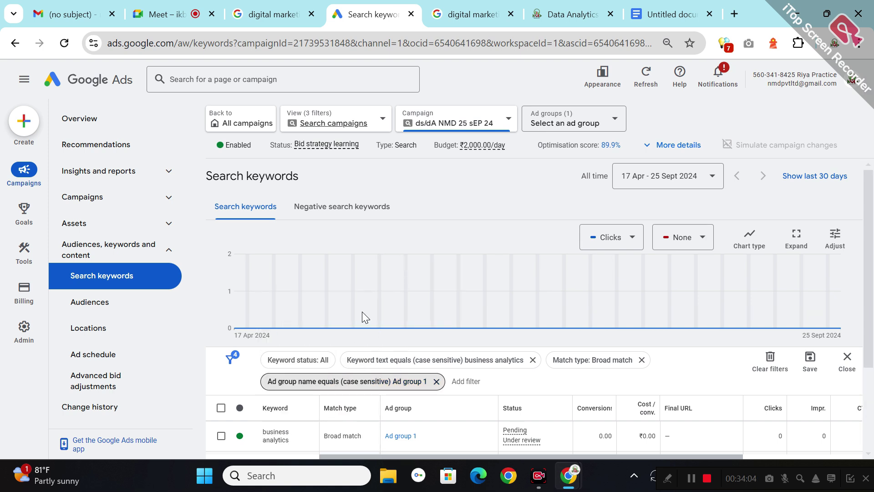
click(641, 360)
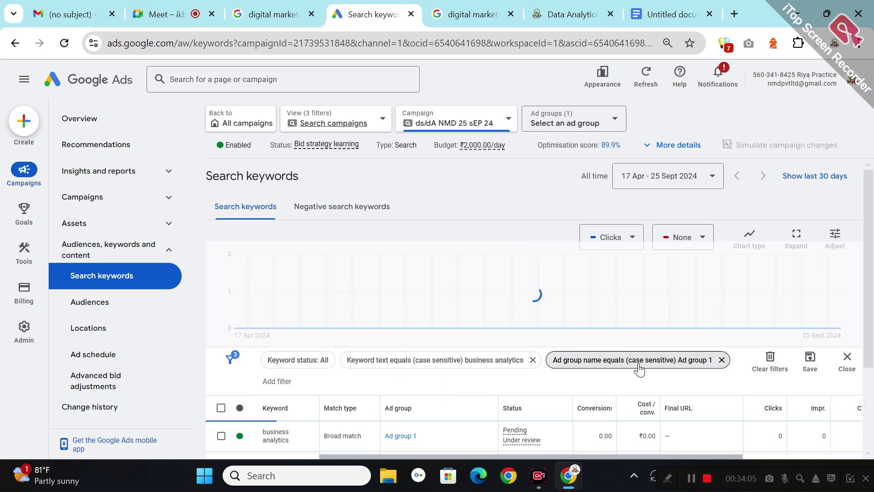
click(527, 364)
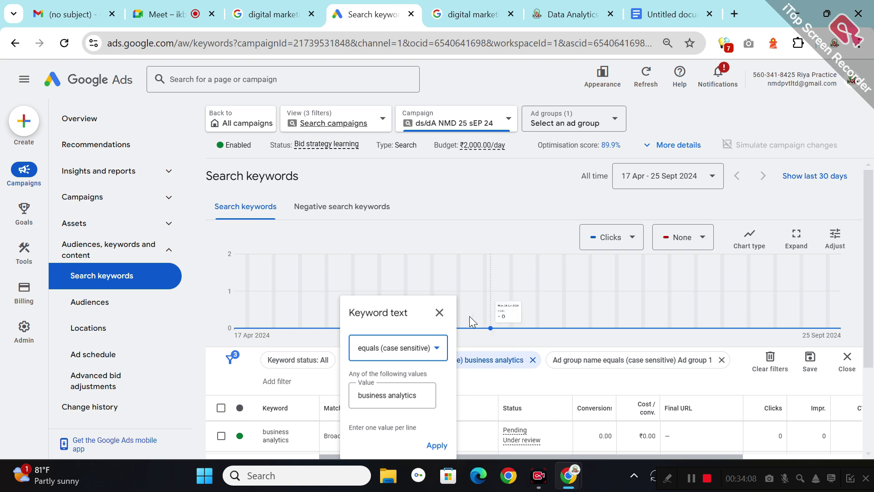
click(439, 312)
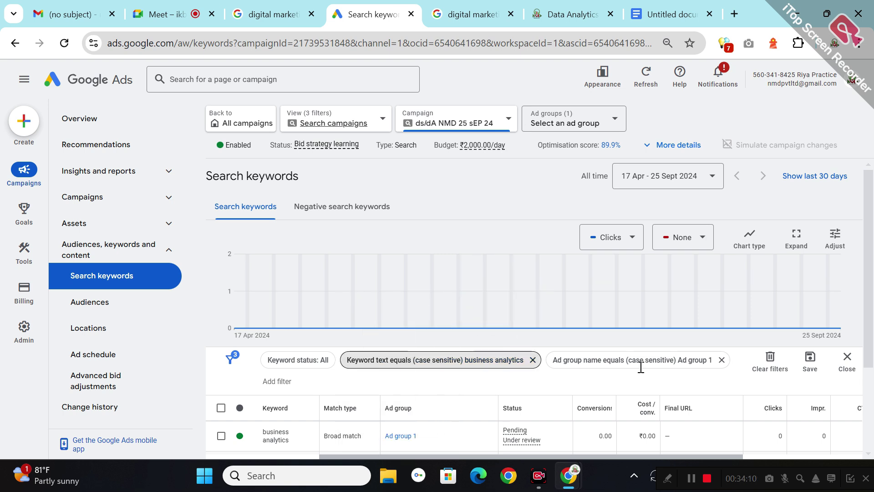
click(721, 360)
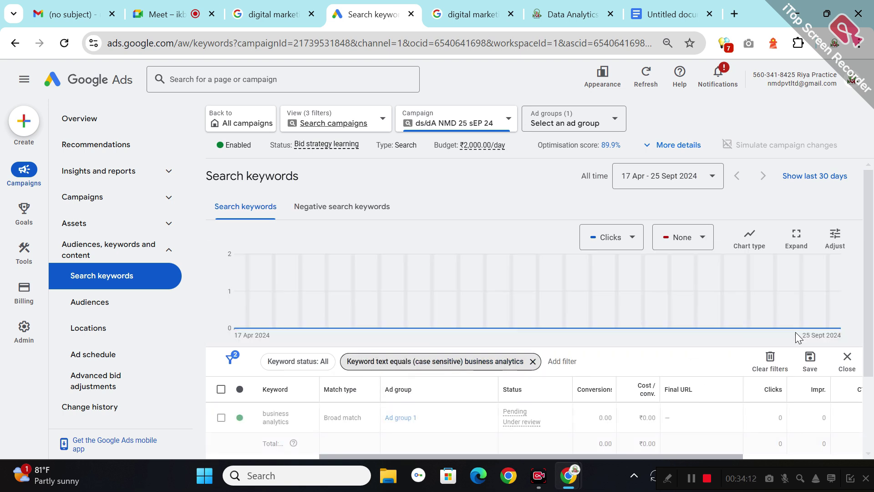
- Check the remaining 'business analytics' keyword text filter settings
scroll(870, 394, down, 3)
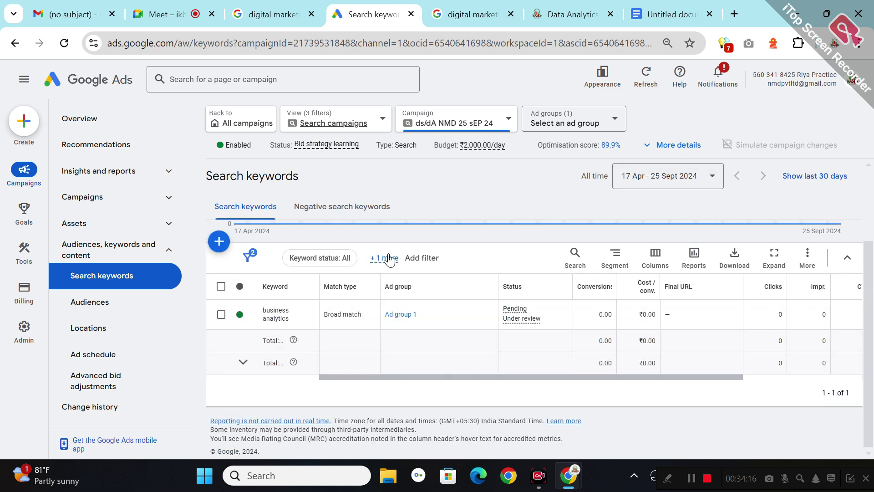
click(388, 258)
click(401, 273)
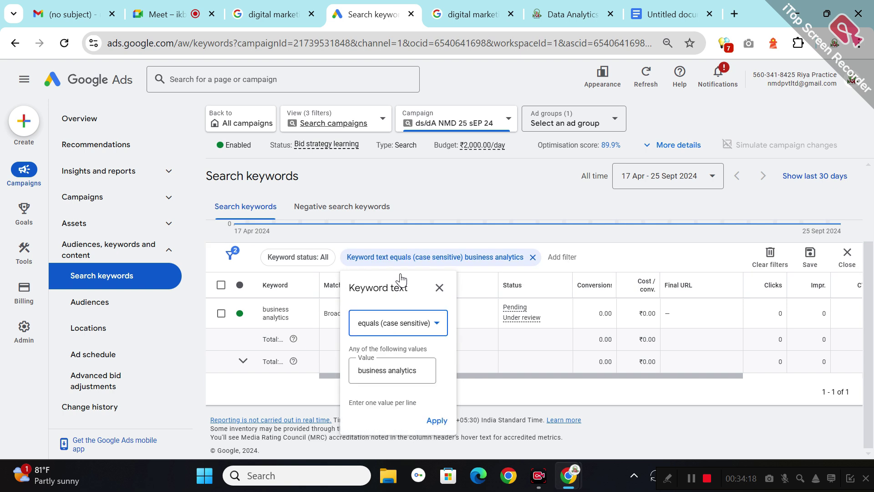
click(433, 422)
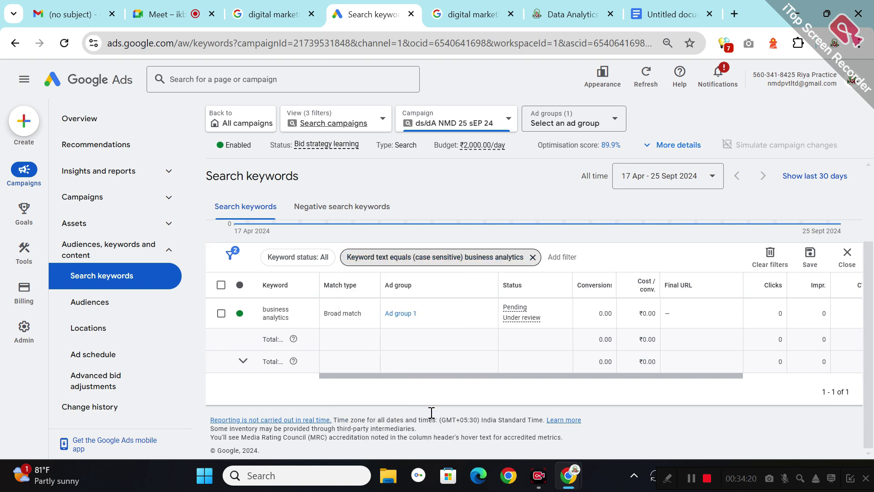
- Remove the 'business analytics' text filter and scroll through all listed broad-match keywords
click(532, 257)
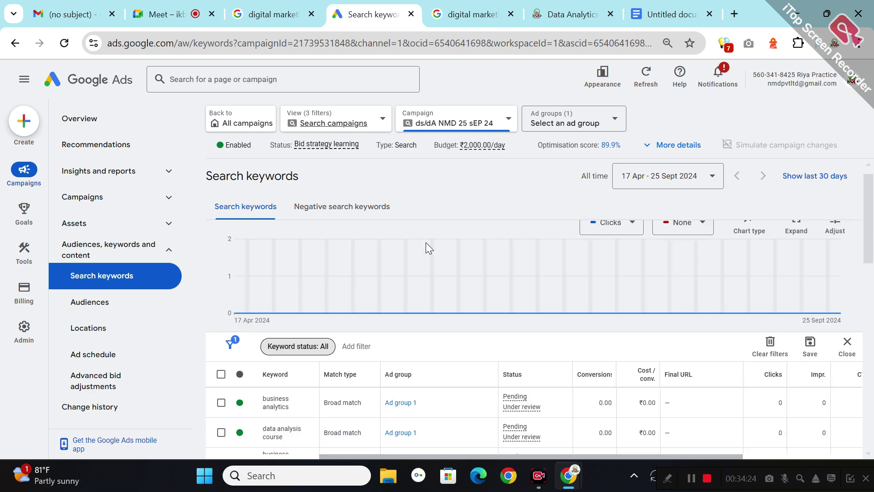
scroll(870, 280, down, 5)
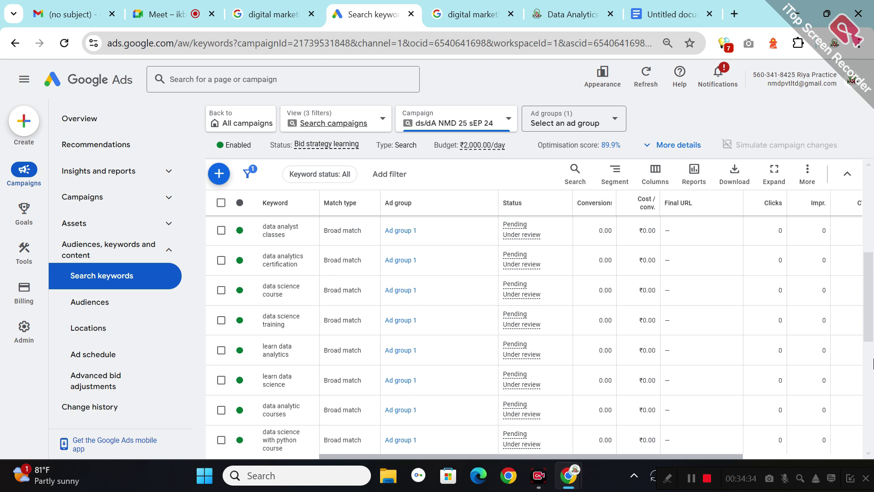
scroll(873, 363, down, 6)
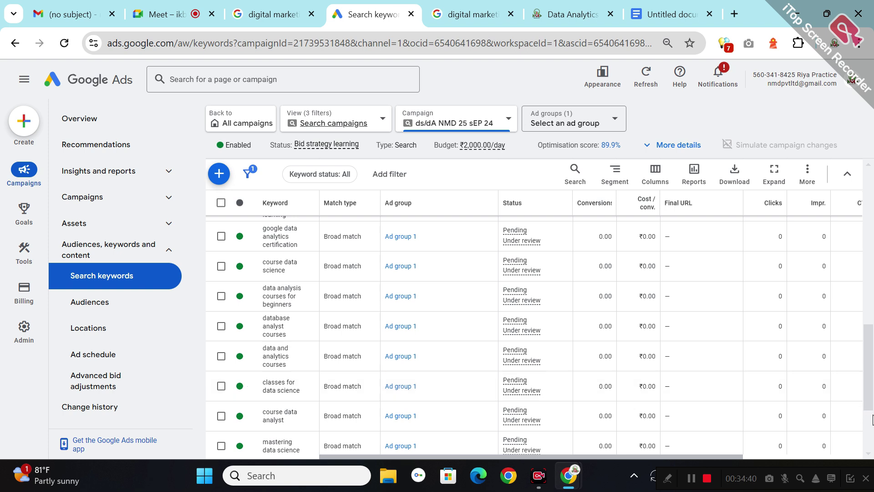
scroll(872, 418, down, 3)
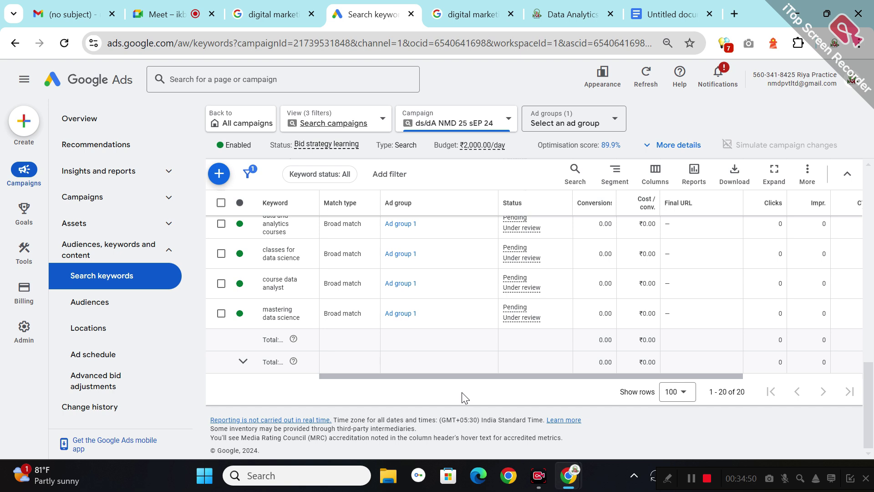
- Select all 20 keywords and bulk-change their match type to Exact match
click(221, 202)
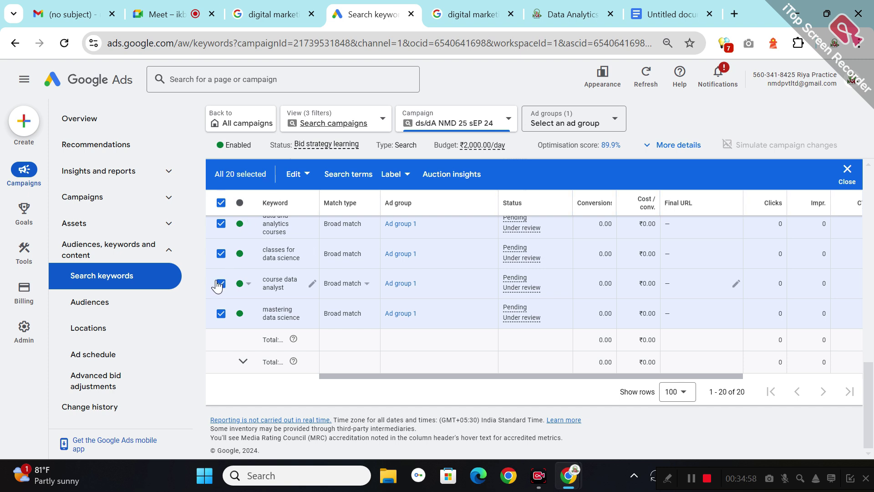
click(302, 174)
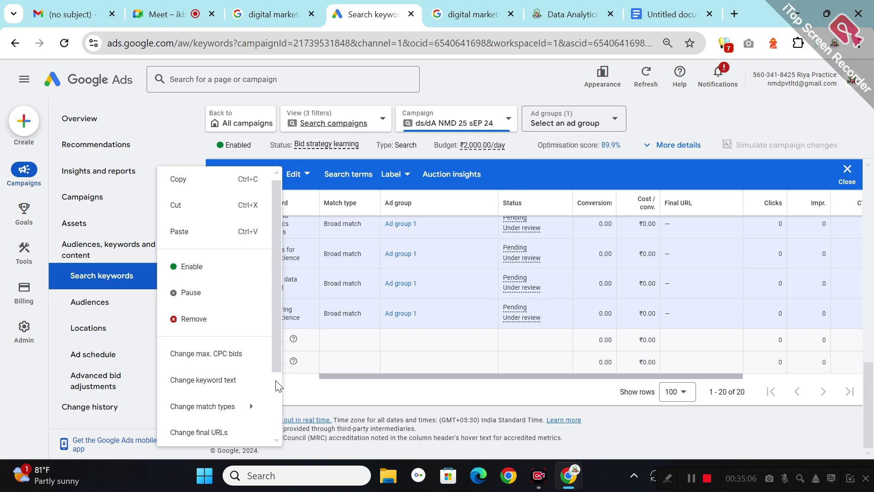
scroll(275, 380, down, 2)
scroll(275, 381, down, 1)
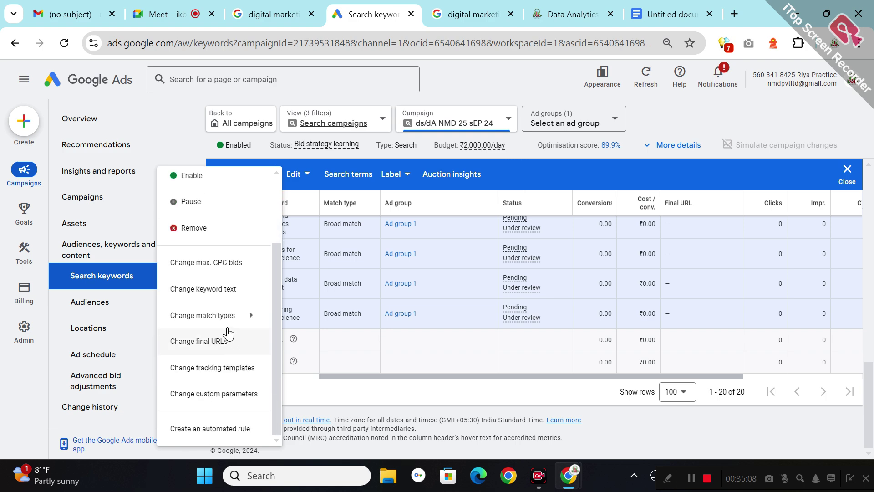
mouse_move(227, 323)
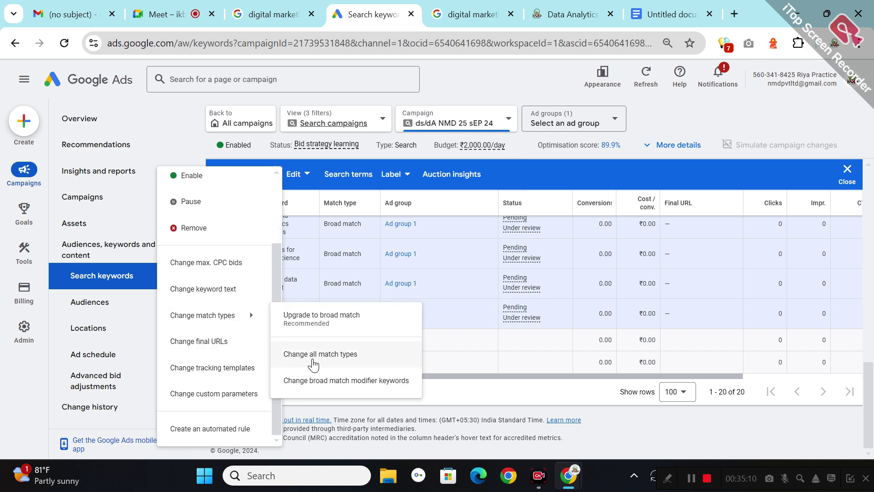
click(314, 355)
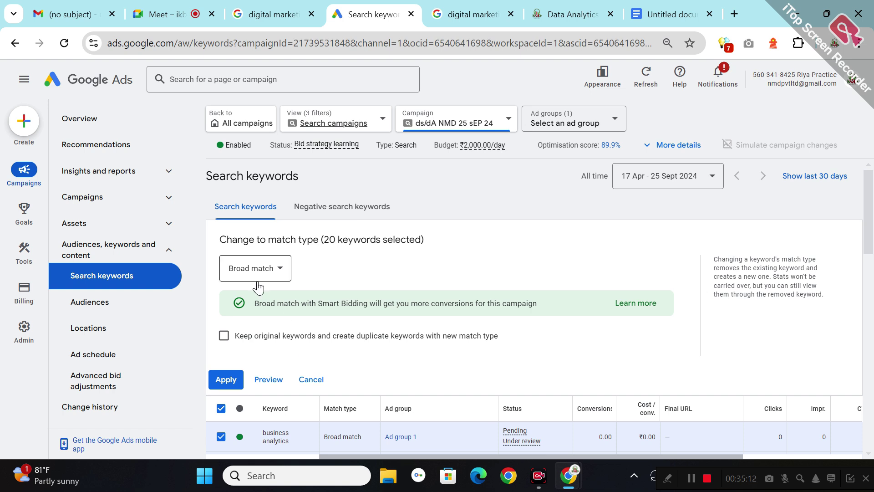
click(278, 271)
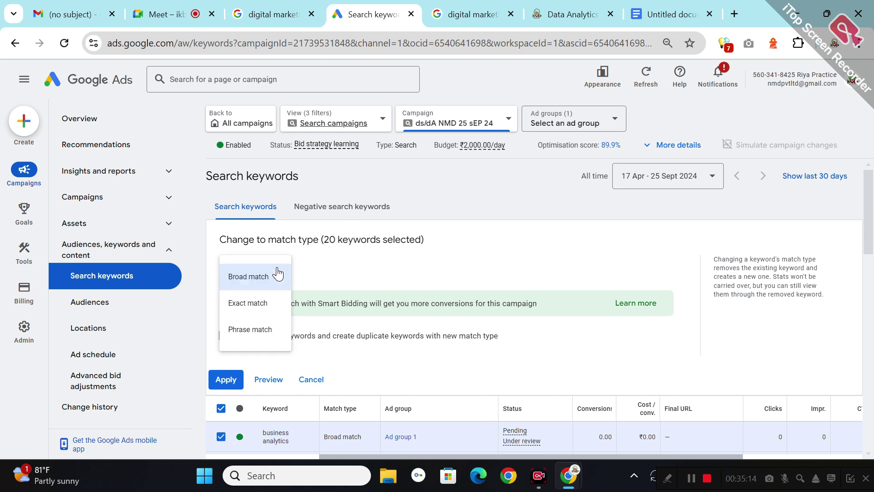
click(252, 316)
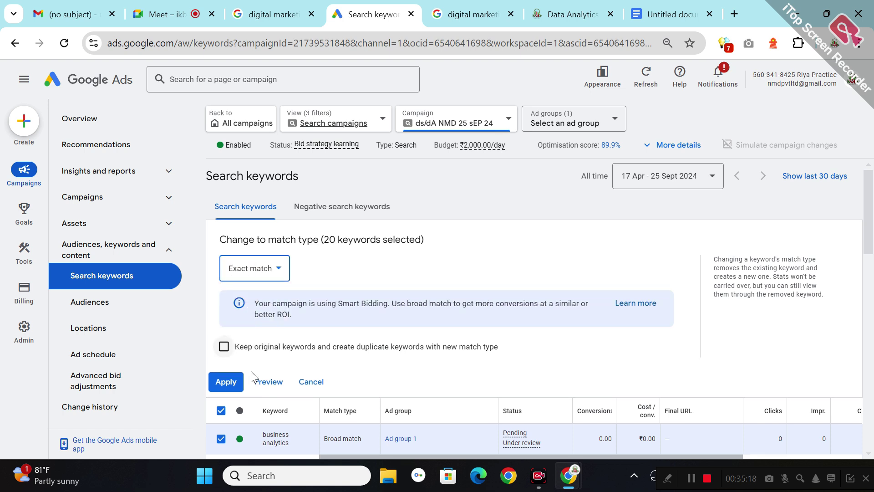
click(229, 382)
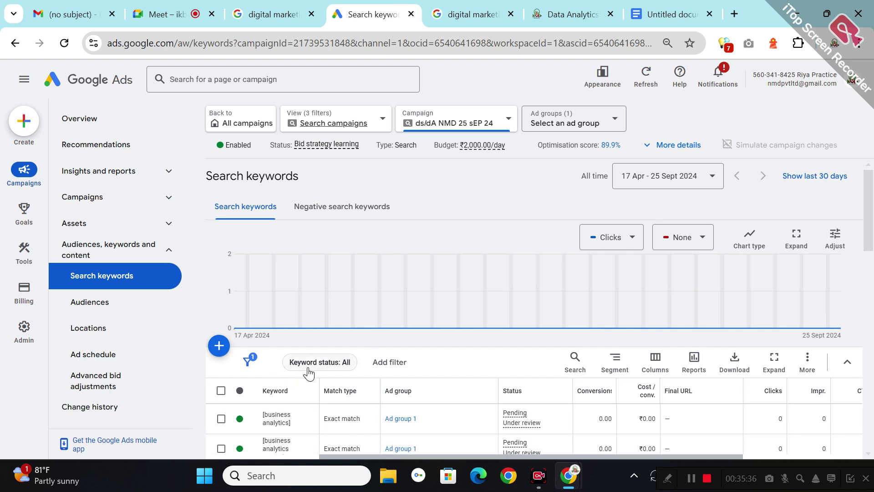
- Reselect all 20 keywords and bulk-change their match type to Phrase match
click(212, 391)
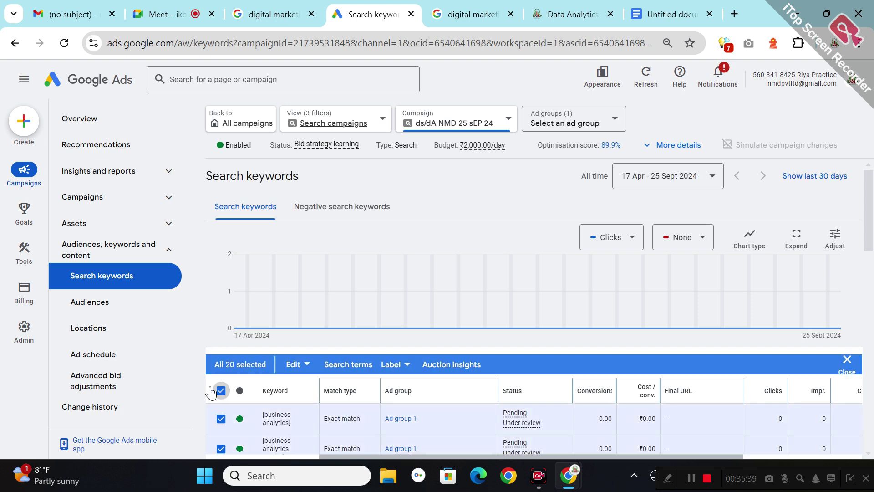
click(297, 364)
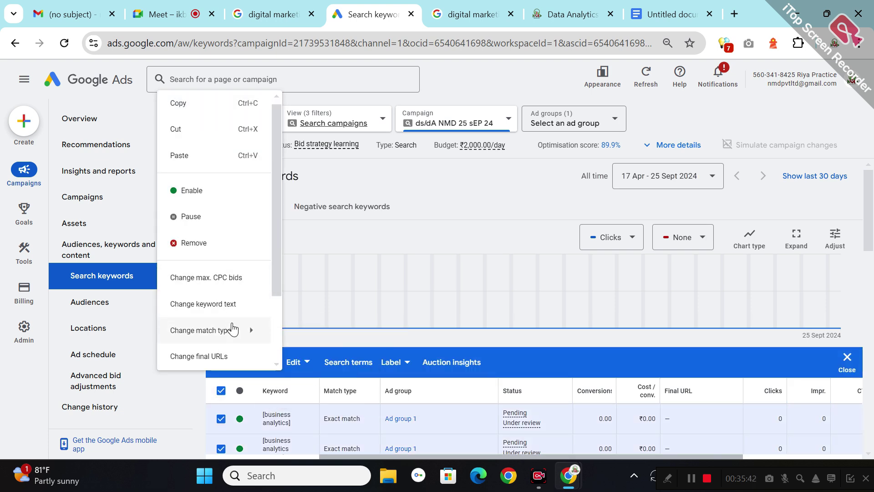
mouse_move(234, 333)
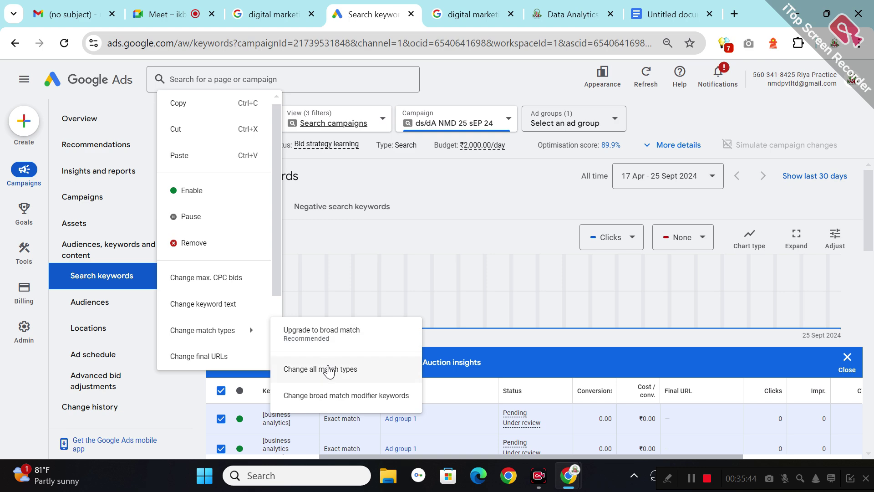
click(330, 367)
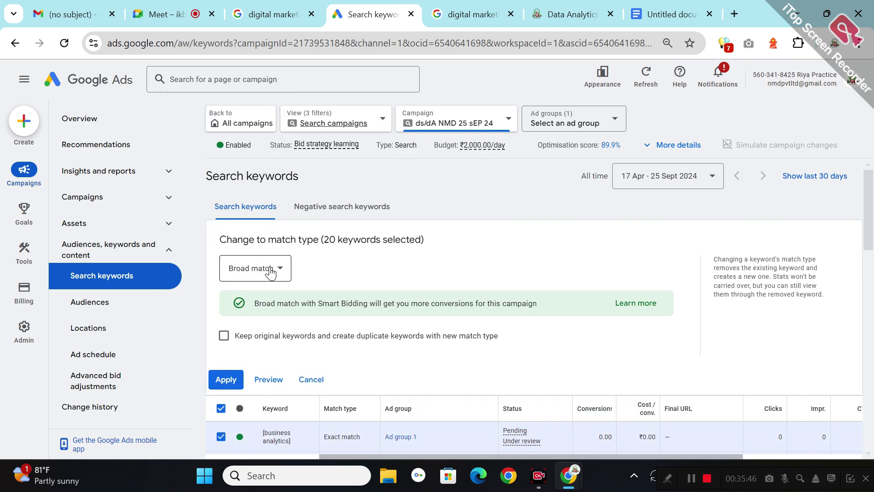
click(270, 273)
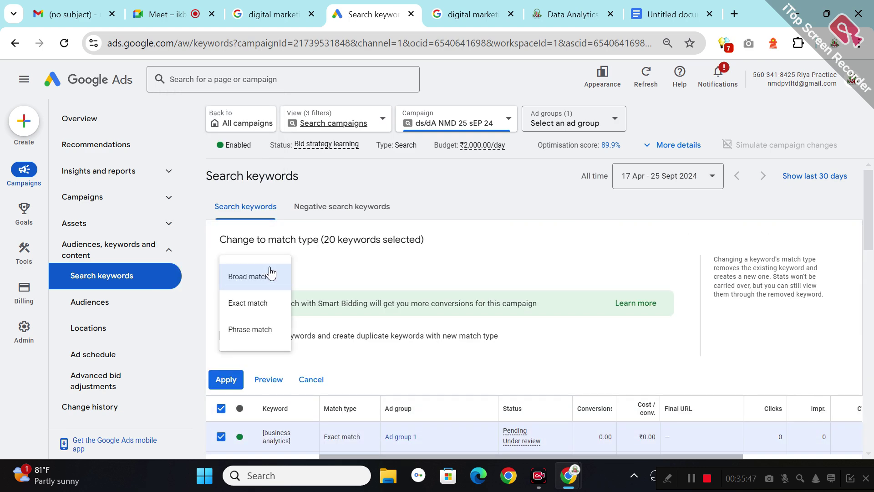
click(257, 336)
click(217, 388)
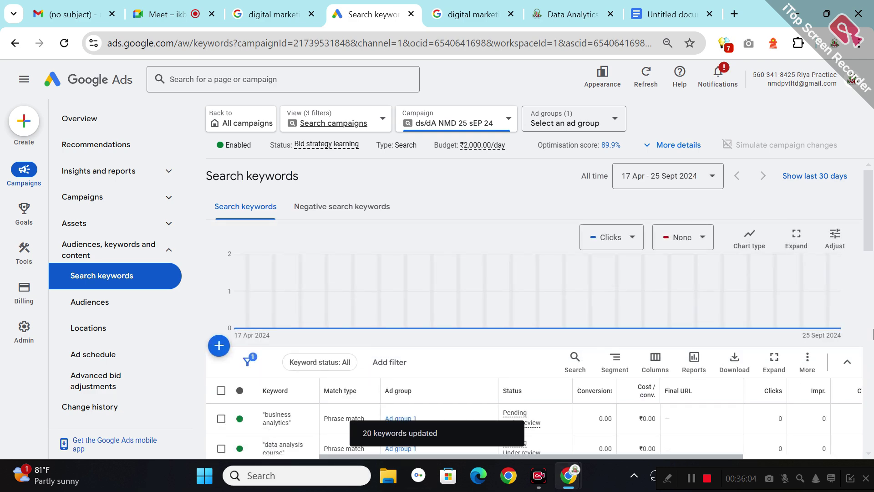
- Confirm every keyword shows Phrase match, then return to the ds/dA NMD 25 sEP 24 Overview
scroll(868, 309, down, 4)
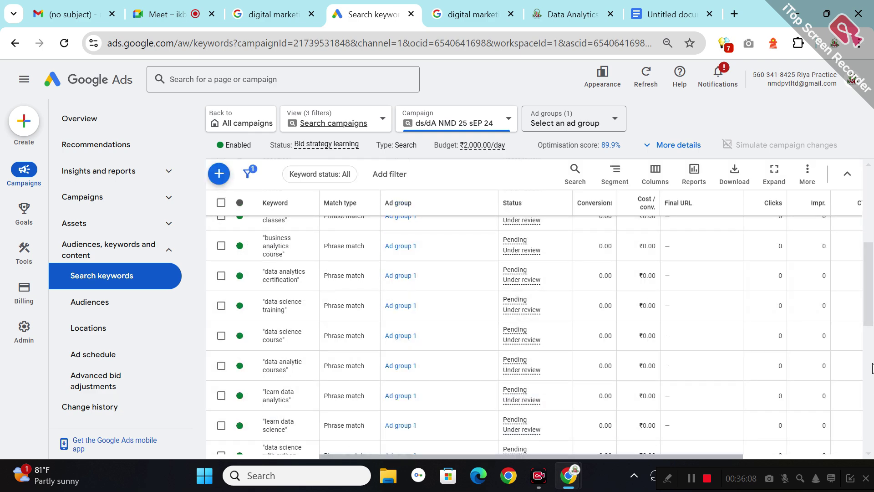
scroll(871, 366, down, 5)
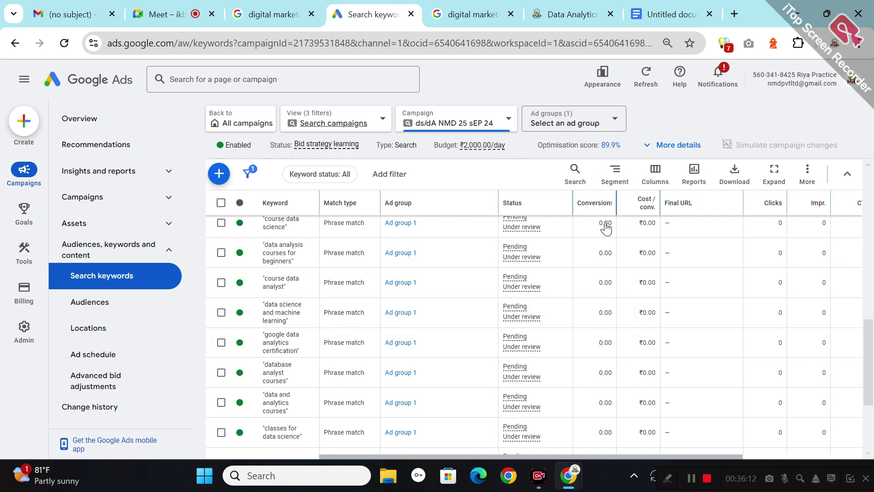
mouse_move(603, 211)
scroll(775, 455, right, 3)
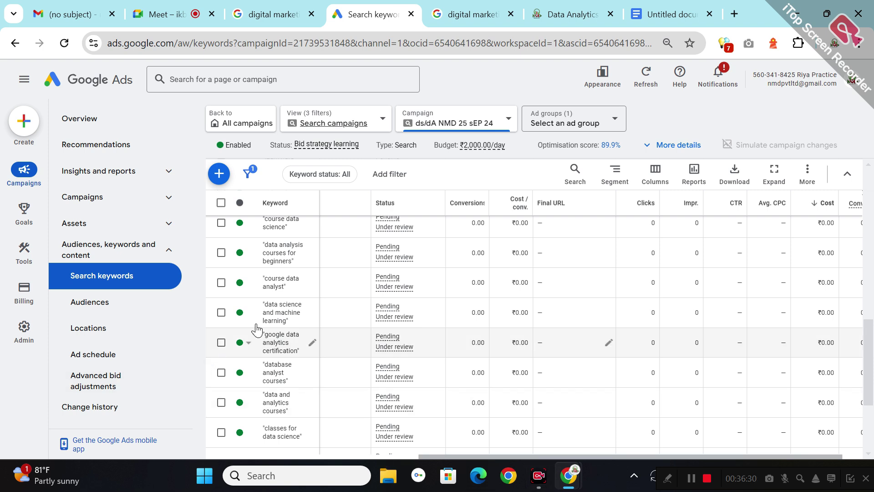
click(90, 120)
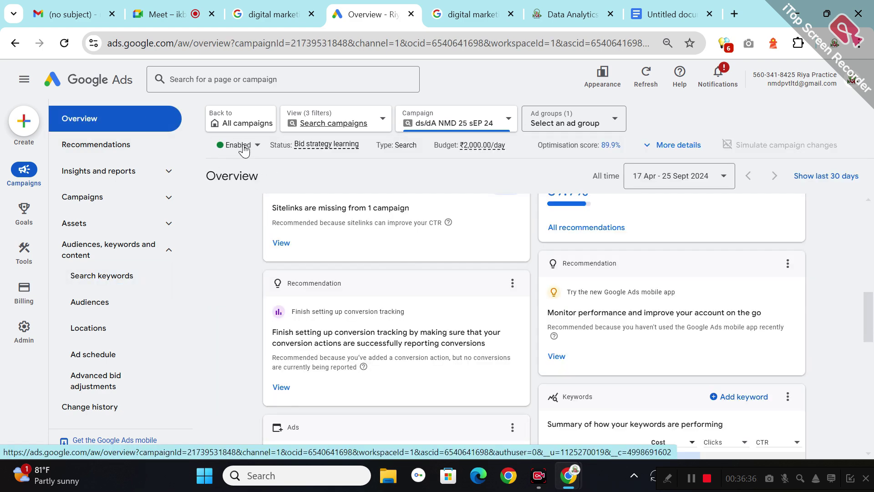
- Go back to All campaigns and open the Billing summary showing ₹0.00 available funds
click(235, 130)
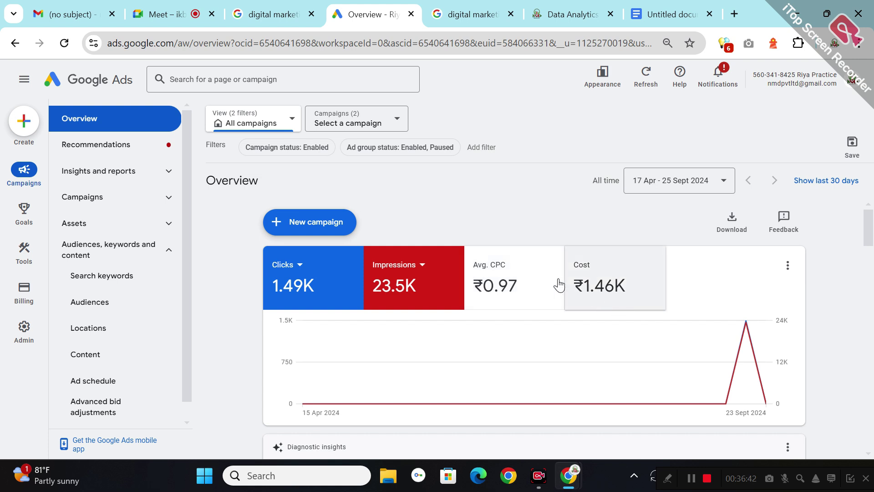
mouse_move(607, 293)
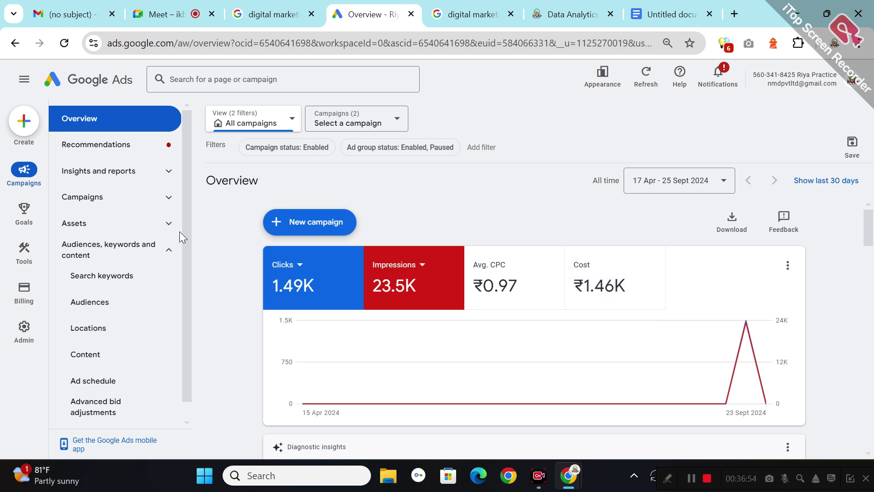
click(25, 298)
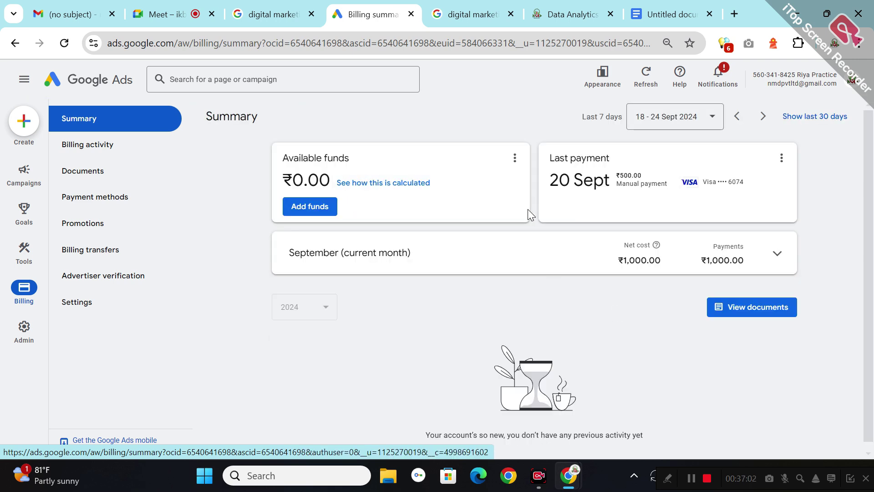
- Submit a ₹500.00 add-funds payment and proceed to the bank's verification page
click(310, 207)
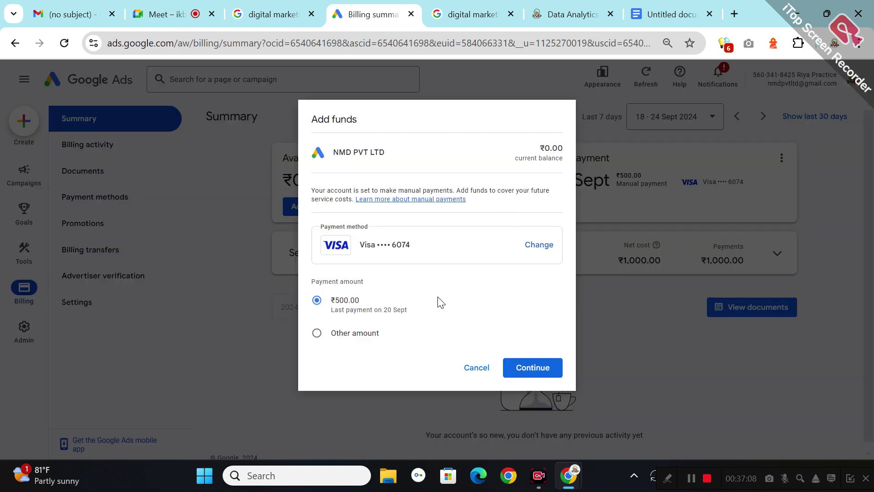
click(541, 373)
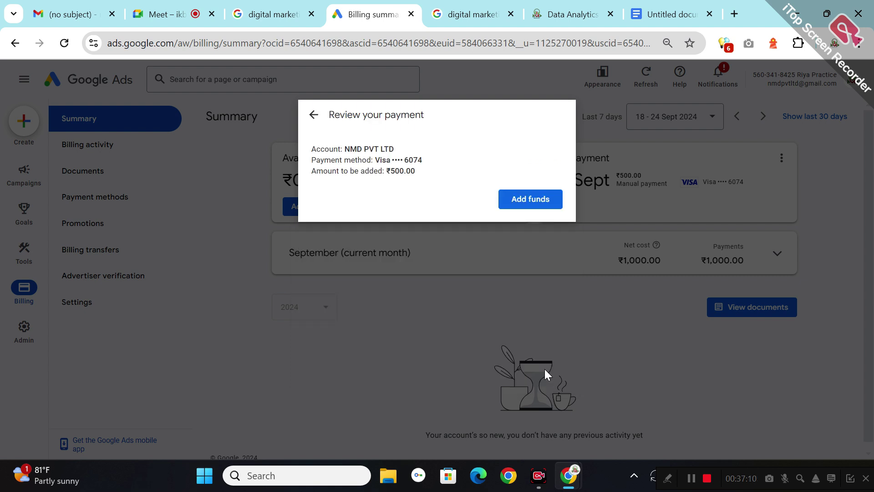
click(540, 198)
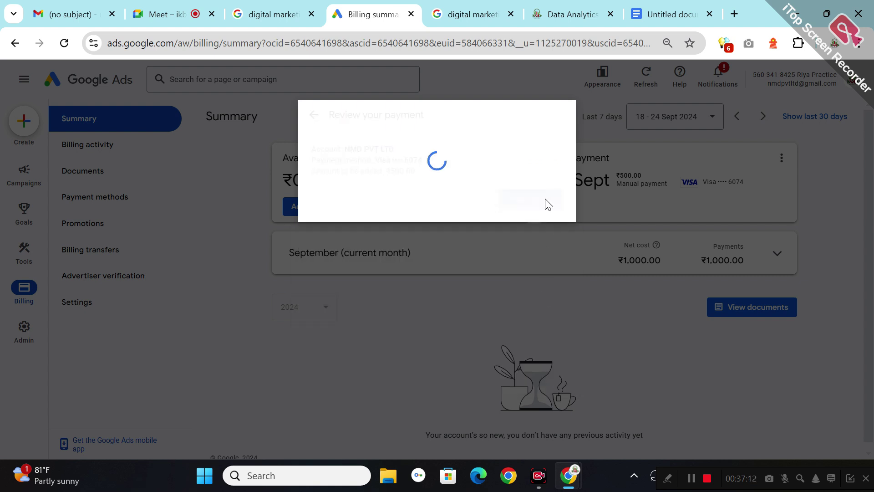
mouse_move(538, 475)
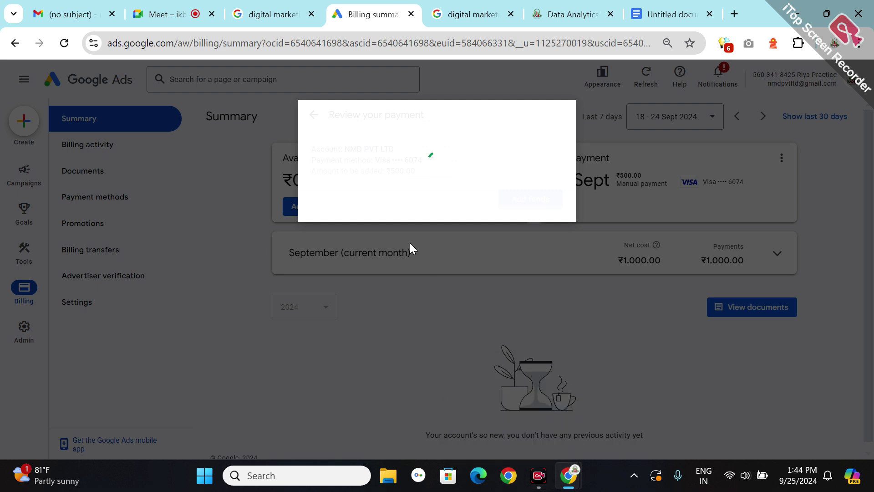
click(537, 180)
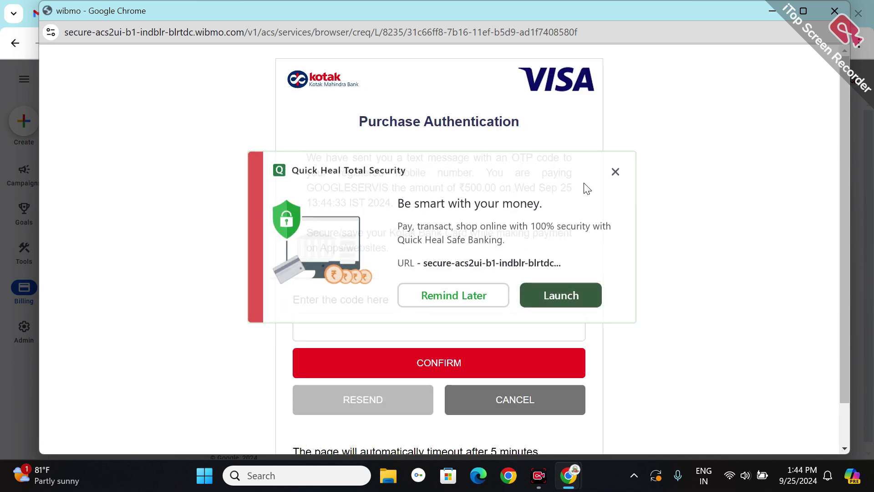
- Dismiss the Quick Heal popup and confirm the ₹500.00 card payment with the one-time code
click(614, 170)
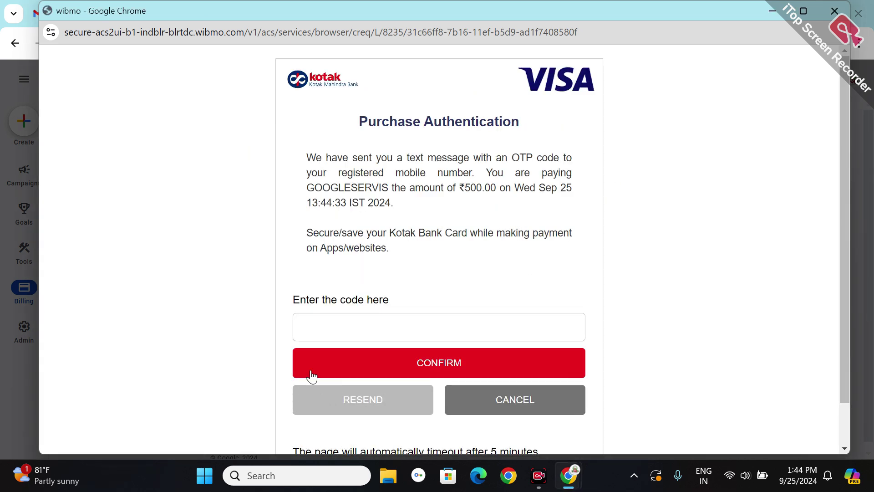
click(332, 326)
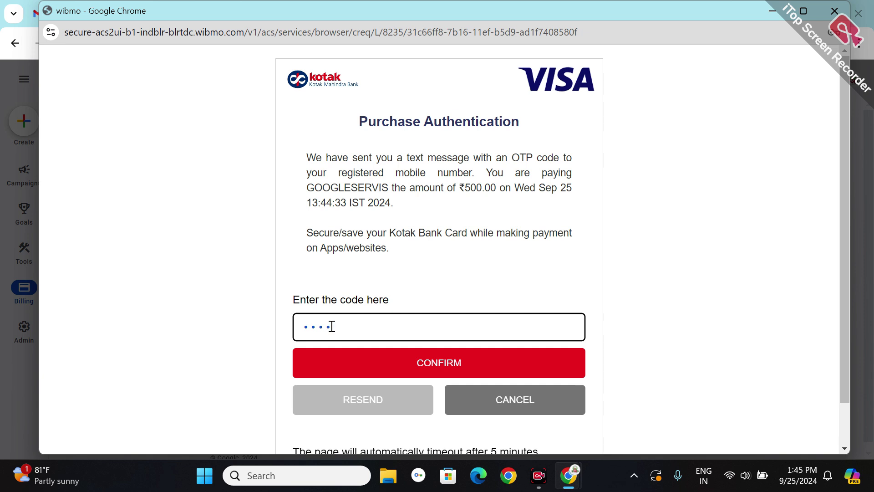
click(463, 365)
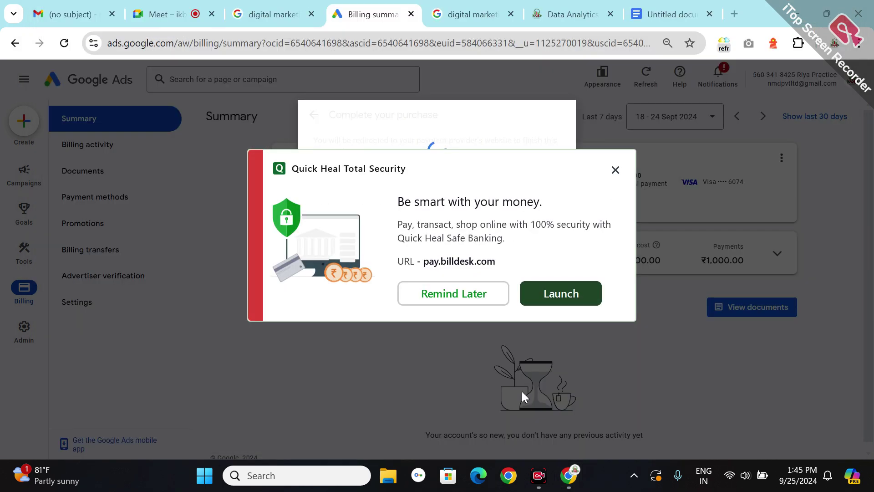
- Acknowledge the successful ₹500.00 payment, return to Campaigns, then switch to the Google Meet call
click(614, 171)
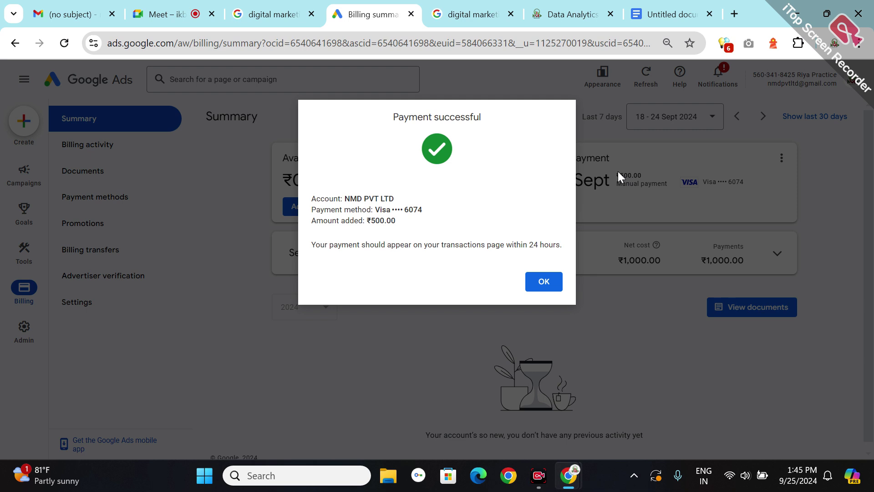
click(544, 282)
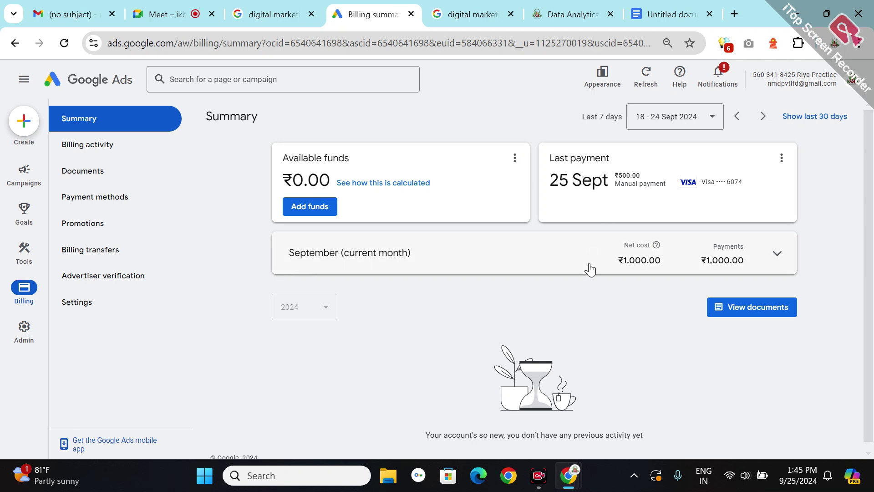
mouse_move(4, 263)
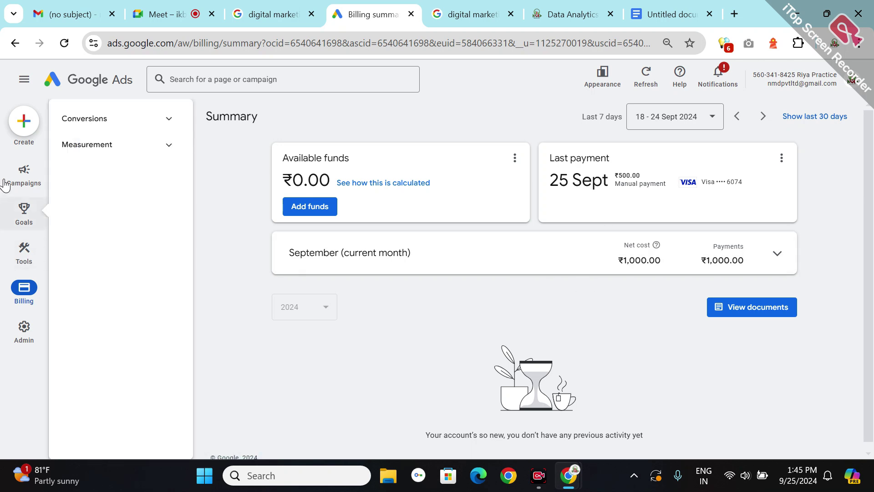
mouse_move(30, 150)
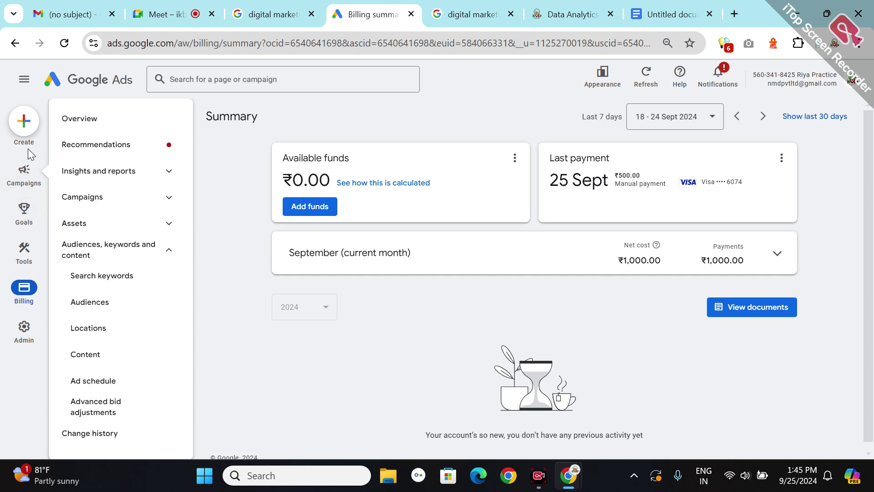
click(25, 171)
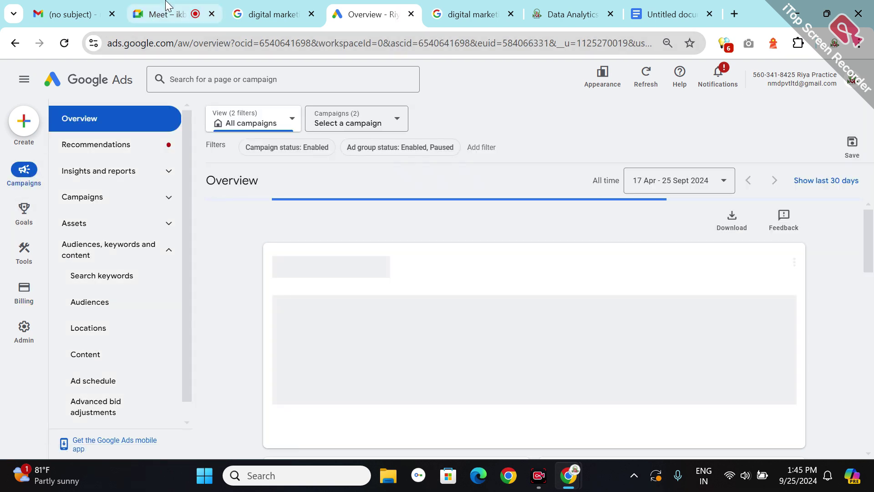
click(167, 5)
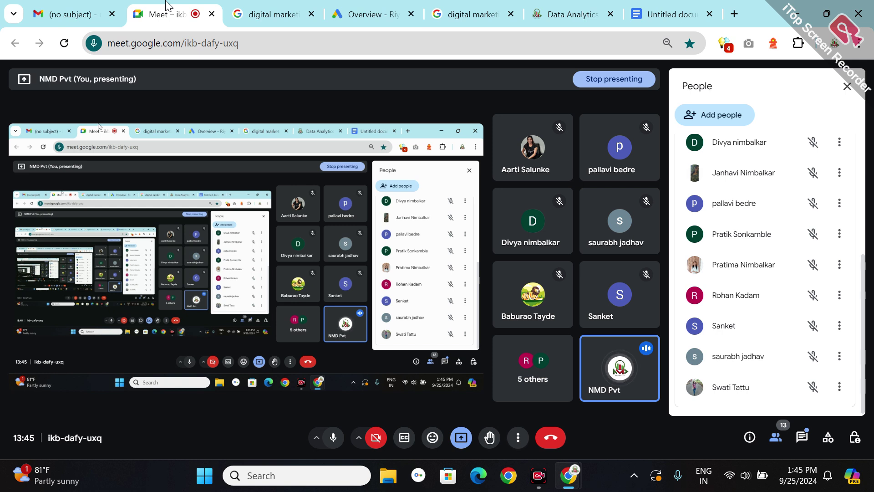